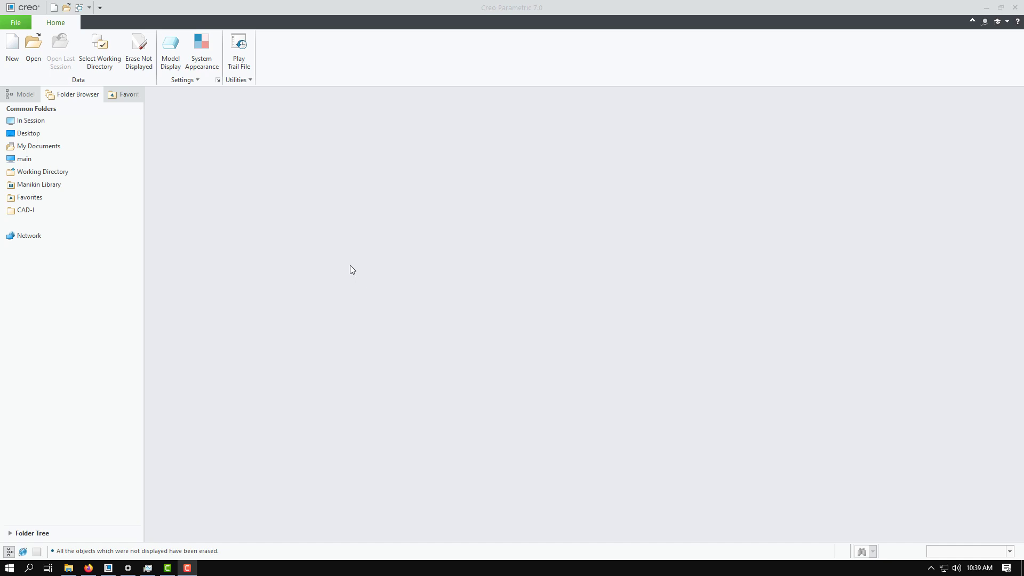
Create a new solid part named sweep_helical_sweep with the default template.
click(13, 50)
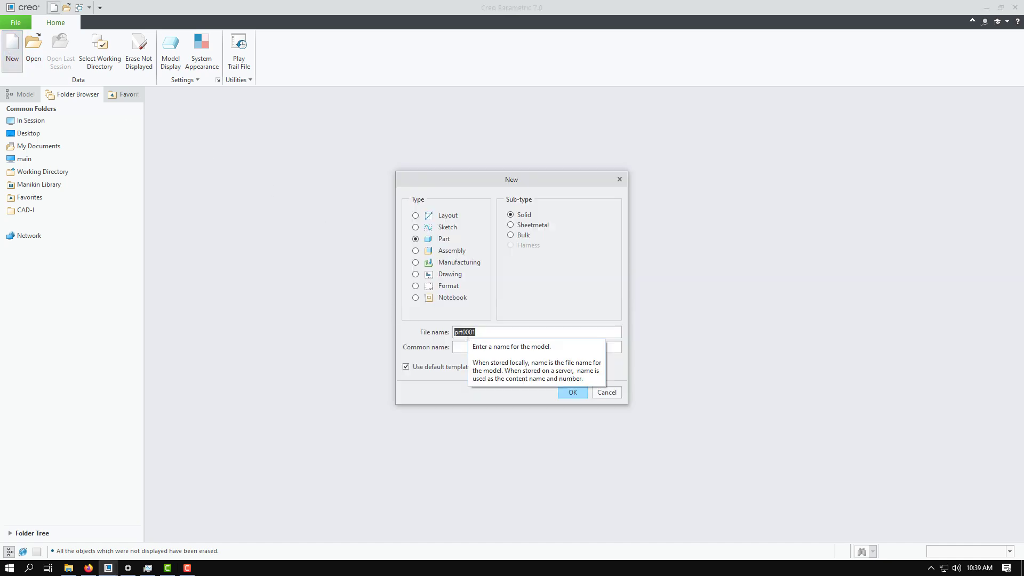
text(sweep)
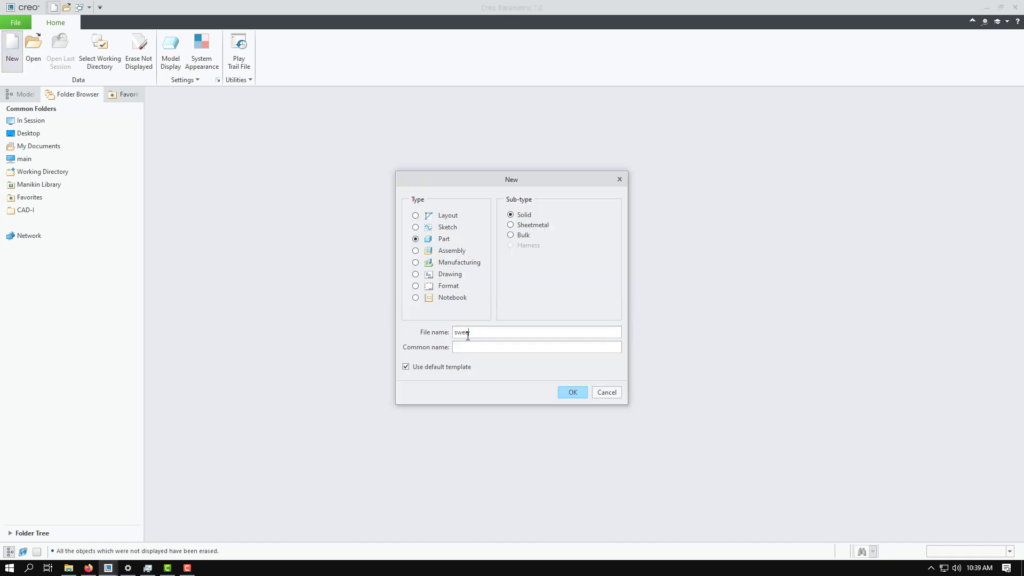
text(_featu)
key(BackSpace)
key(BackSpace)
key(BackSpace)
text(helical_sw)
click(569, 392)
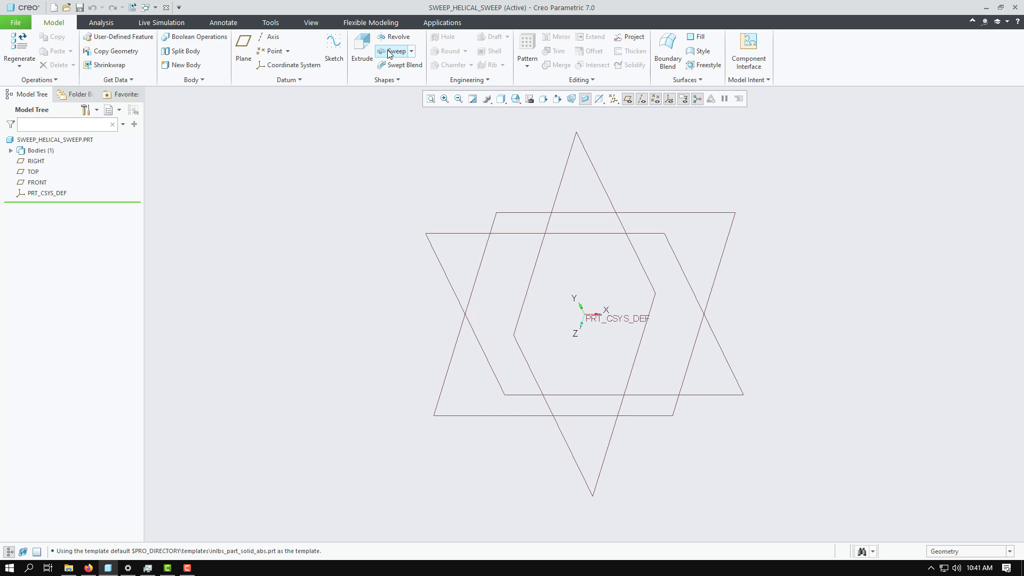
Sketch an S-shaped five-point spline about 820 wide on the FRONT plane, crossing both reference axes, and finish the sketch.
click(443, 238)
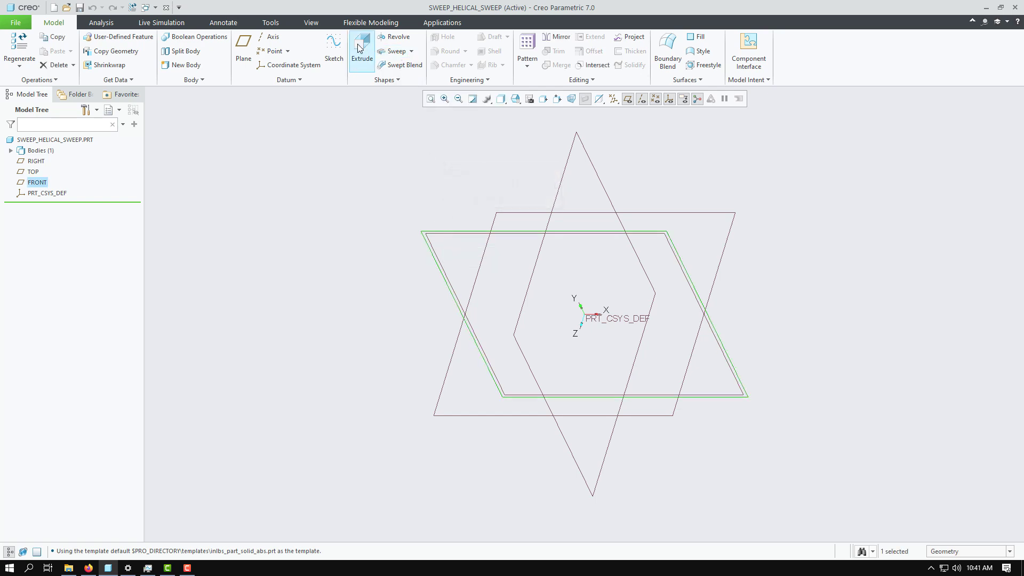
click(335, 47)
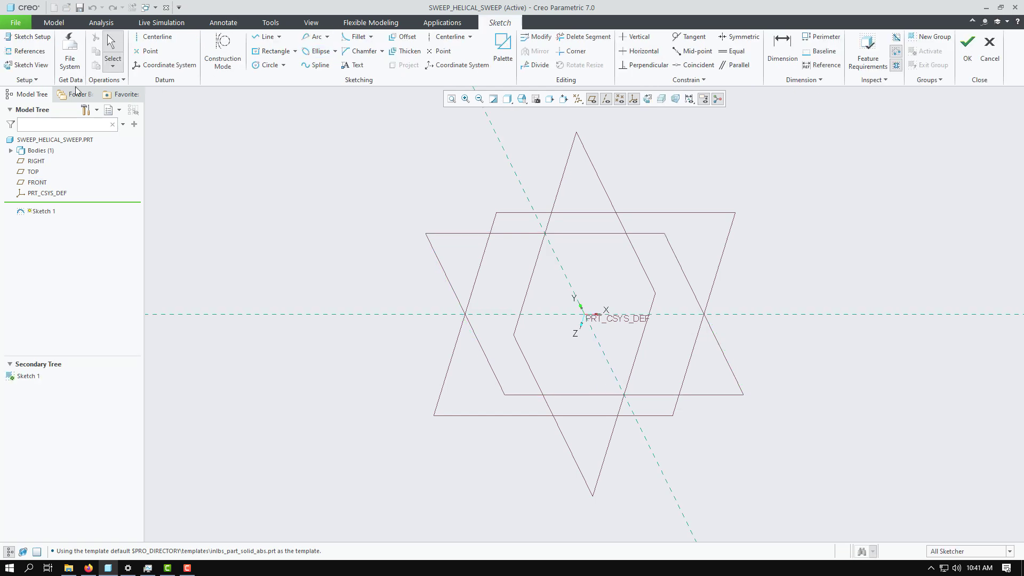
click(31, 66)
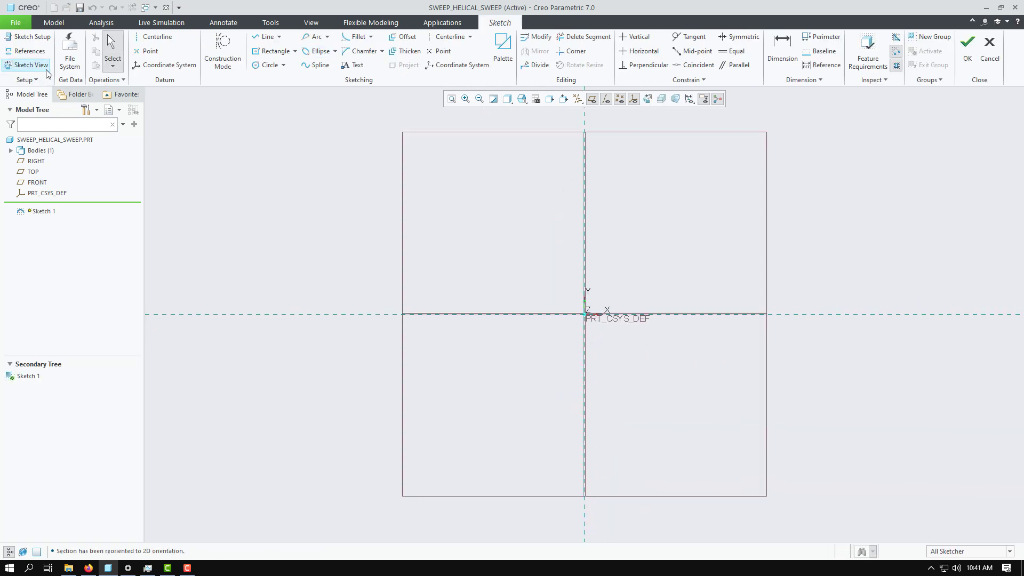
click(317, 65)
click(408, 355)
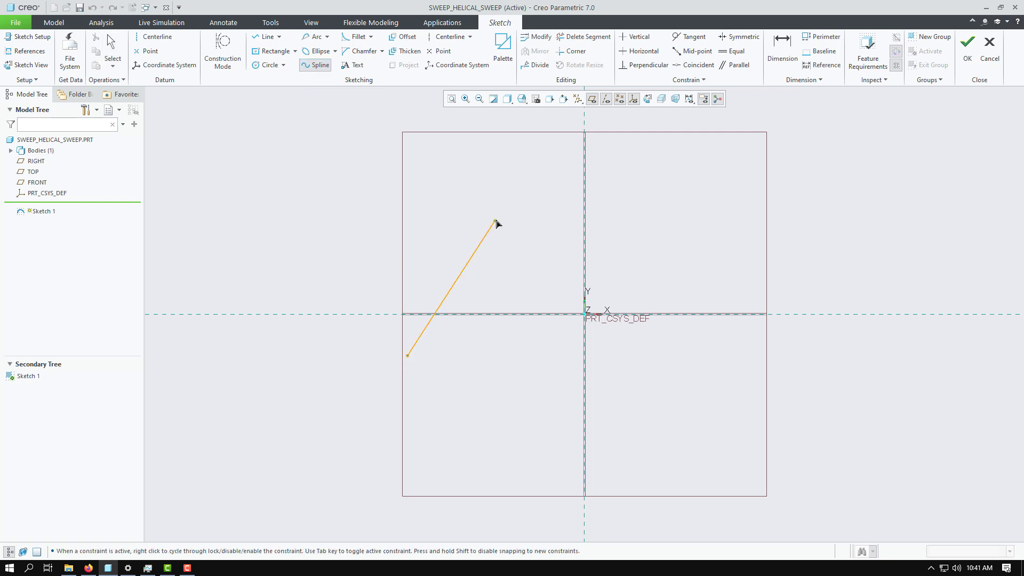
click(499, 214)
click(713, 353)
click(865, 399)
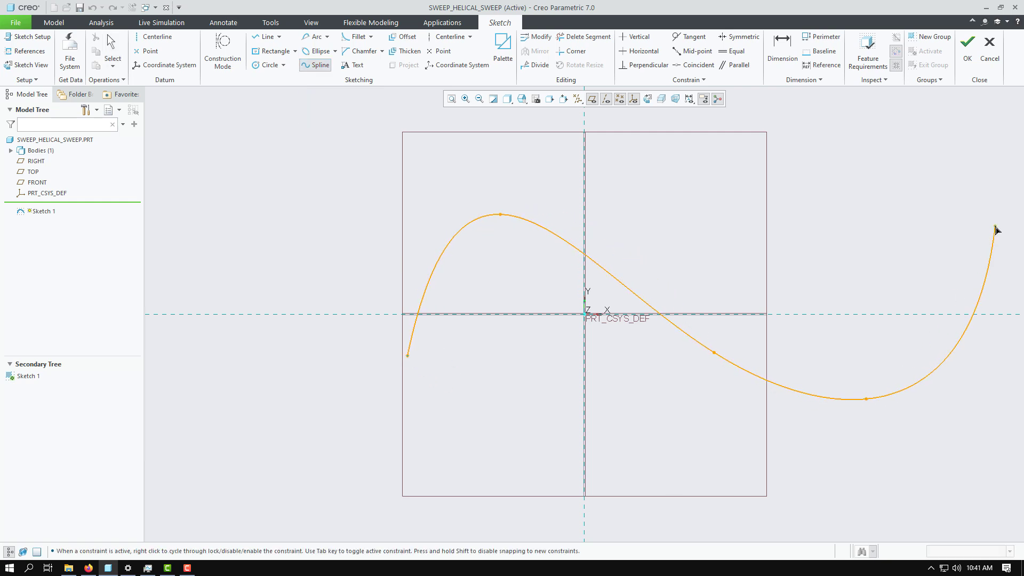
click(995, 227)
middle_click(846, 178)
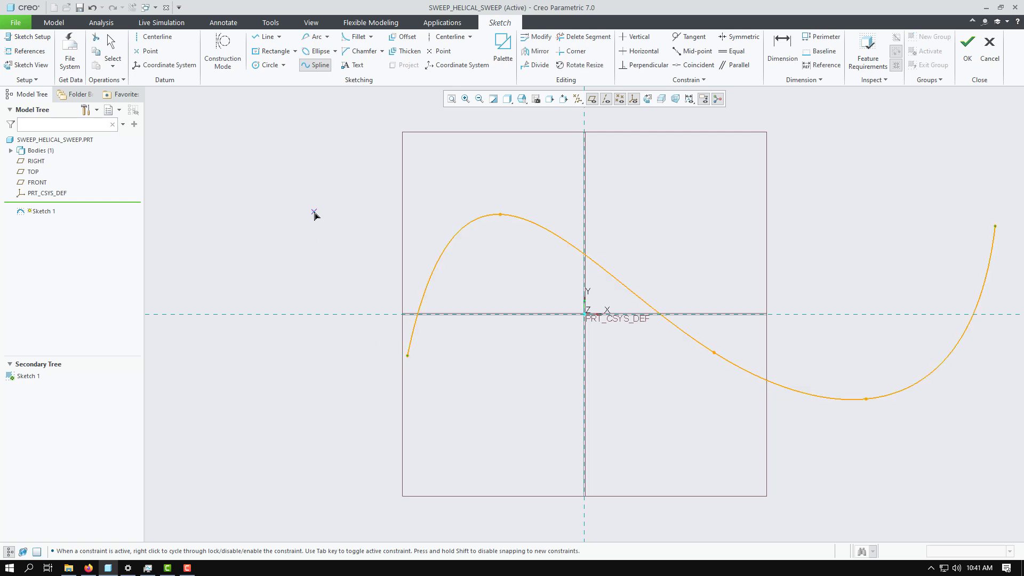
middle_click(315, 215)
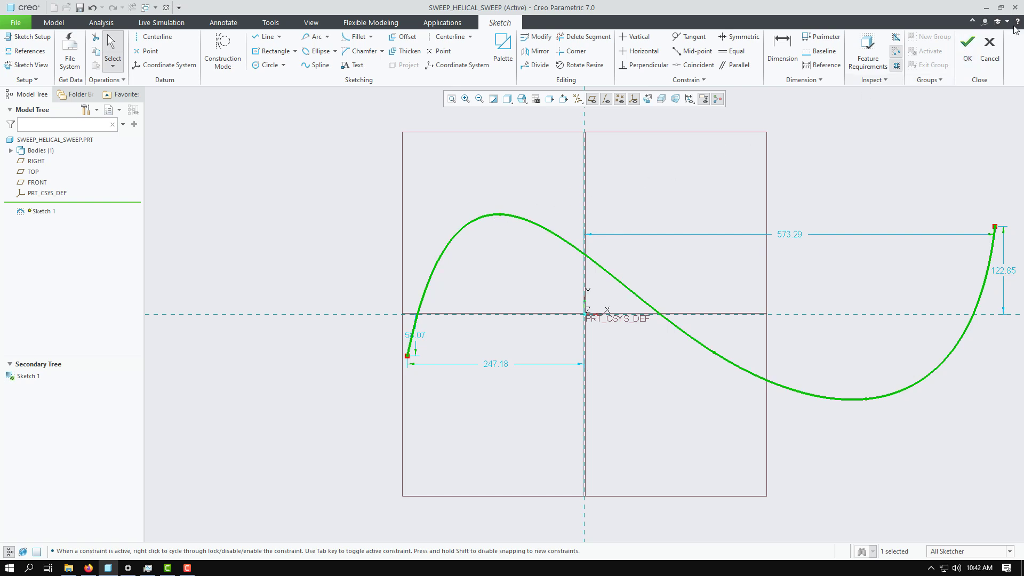
click(967, 46)
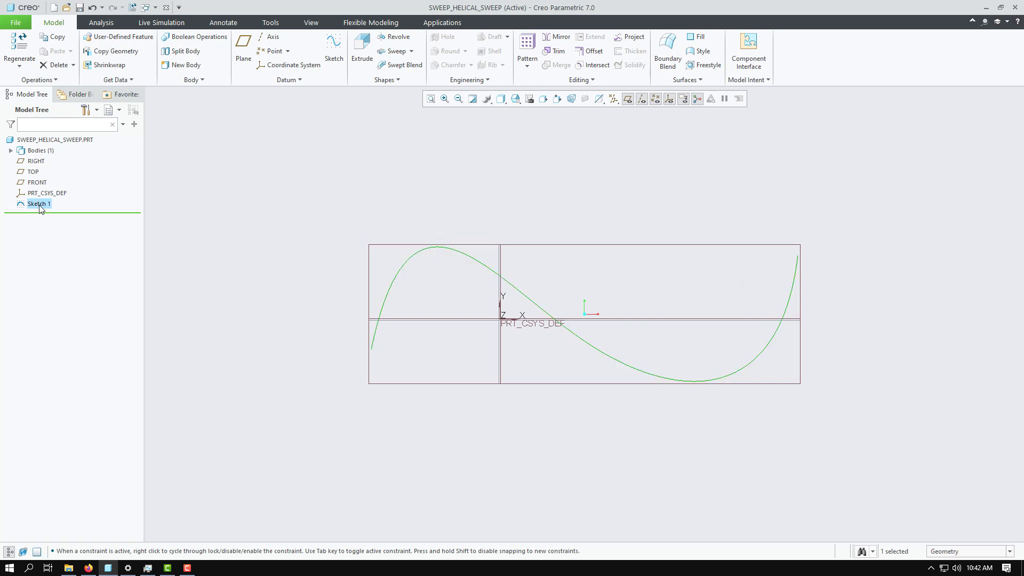
Start a solid sweep along the spline and flip its start point to the opposite end and back.
click(398, 53)
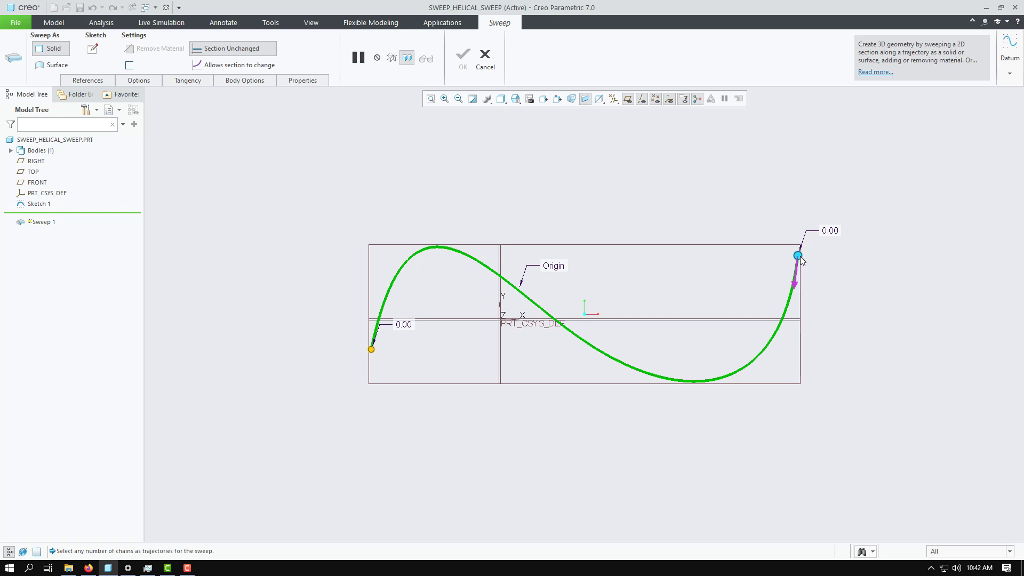
click(796, 285)
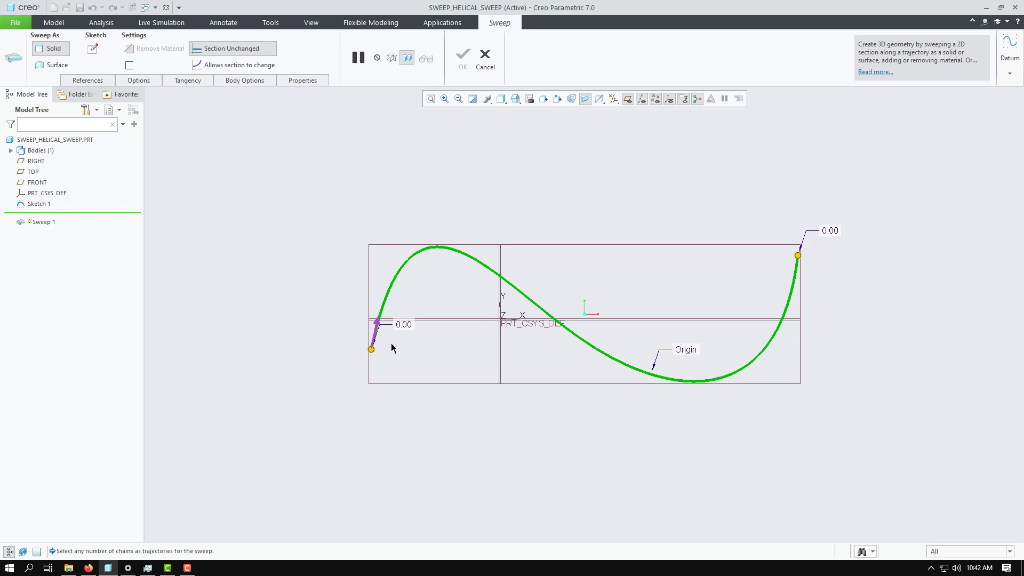
click(377, 326)
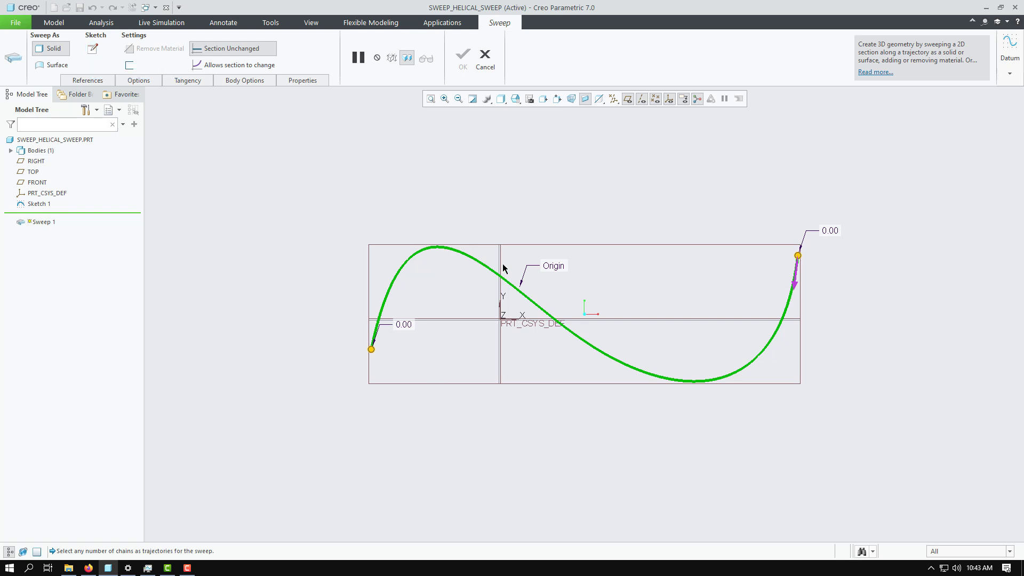
click(650, 375)
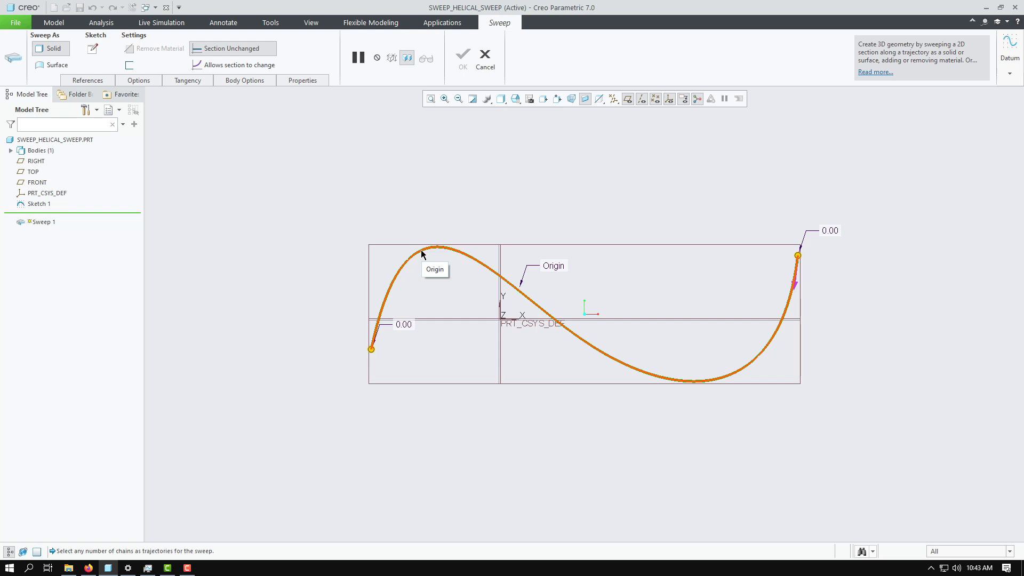
Sketch a circular sweep section of diameter 50 centred on the trajectory's start point and accept the section.
click(93, 49)
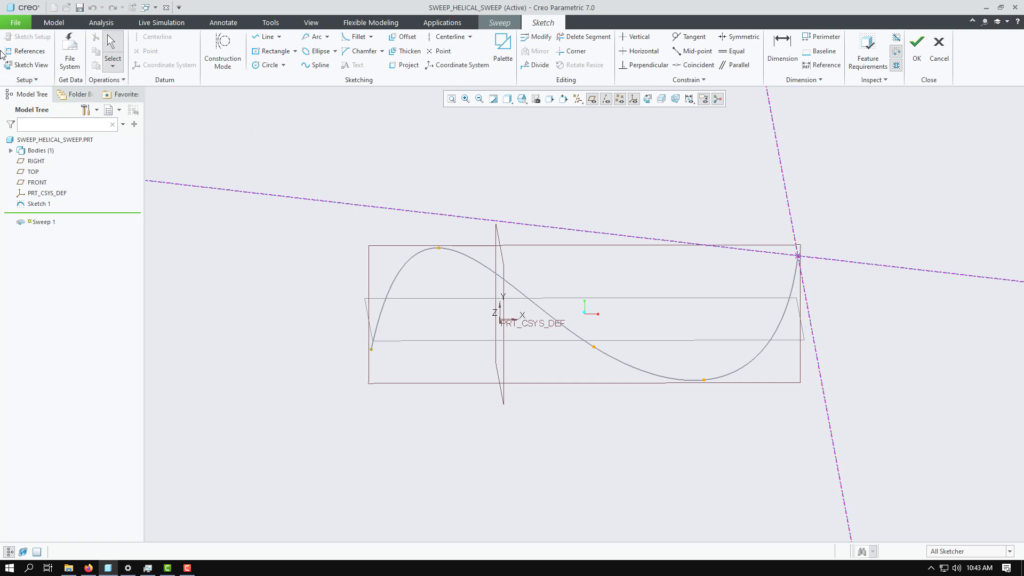
click(30, 65)
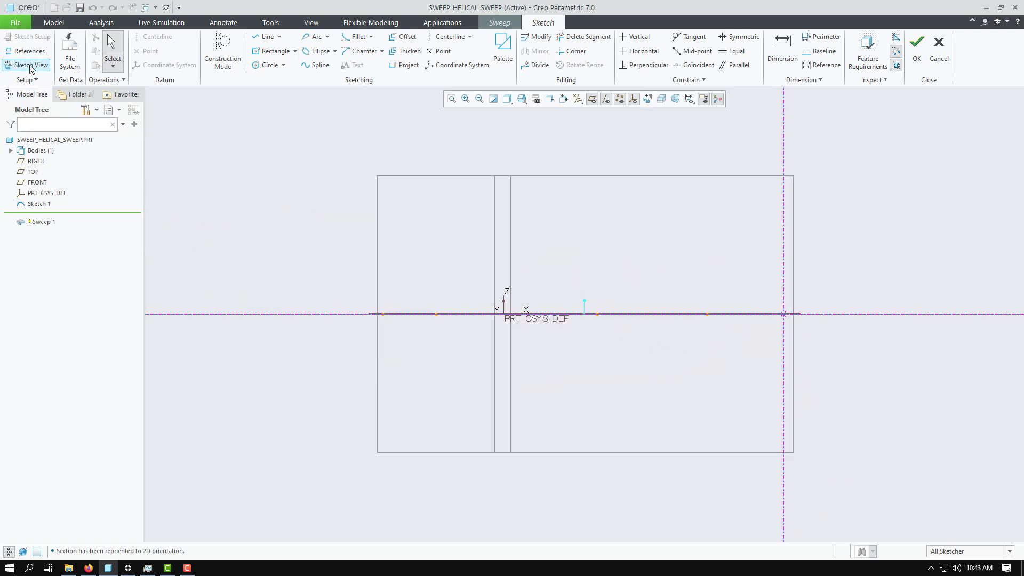
click(268, 65)
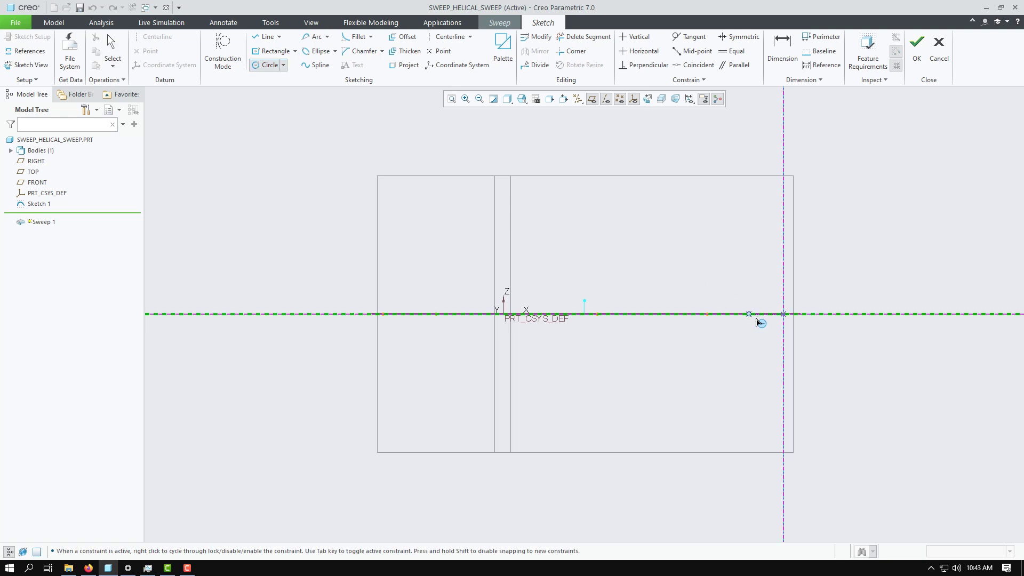
click(783, 314)
click(791, 328)
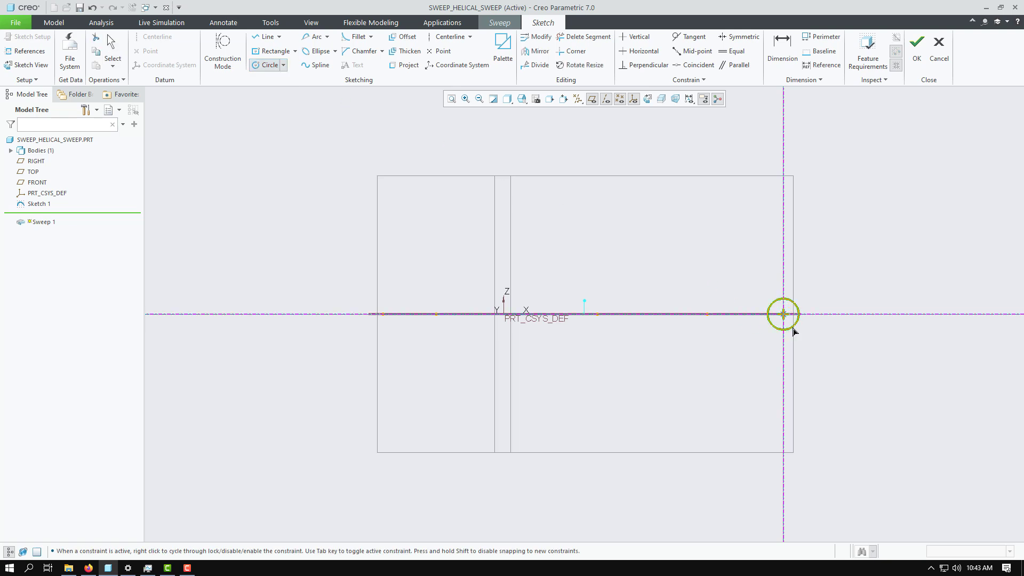
middle_click(840, 329)
double_click(748, 301)
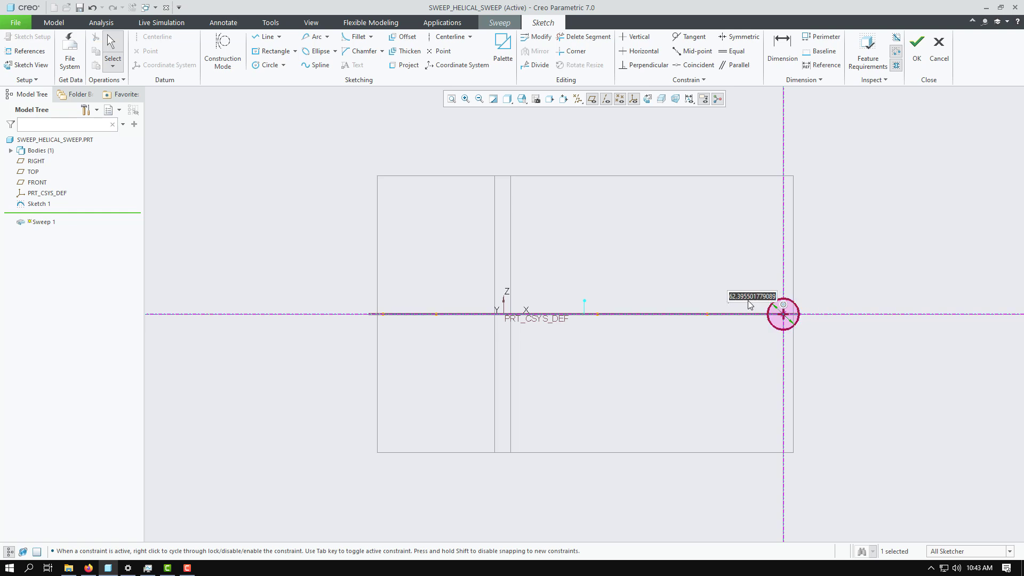
text(50)
key(Return)
click(910, 205)
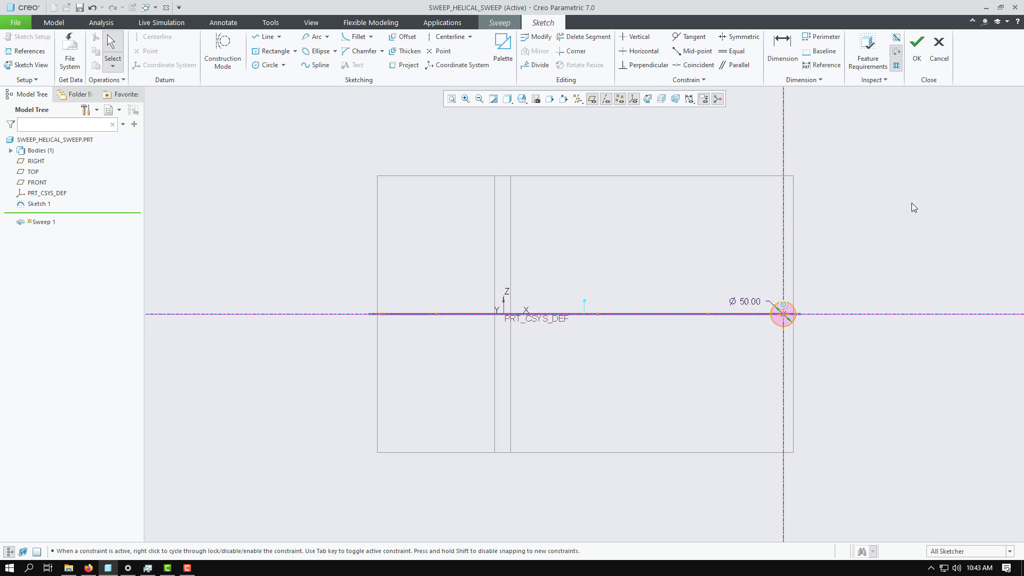
click(922, 64)
Try shortening the sweep's far end to an offset of about -260.90, and reset that offset to 0.
scroll(300, 295, down, 1)
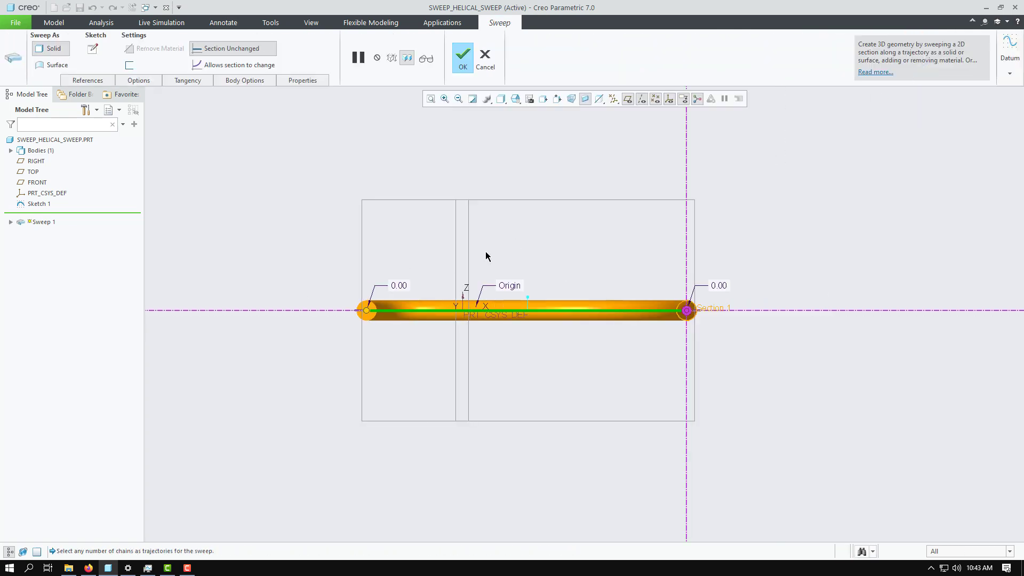
middle_drag(527, 236, 521, 299)
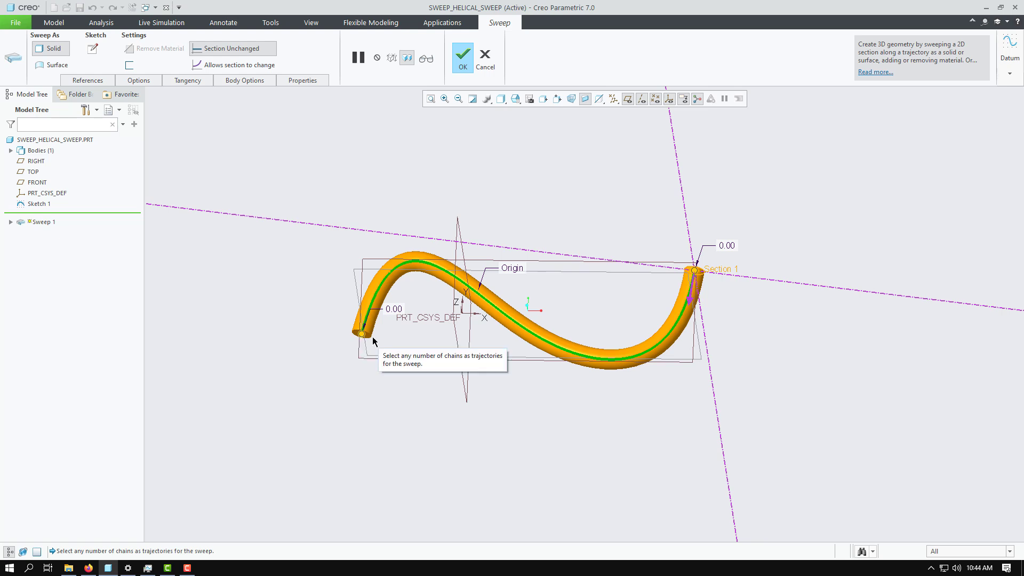
drag(364, 332, 419, 261)
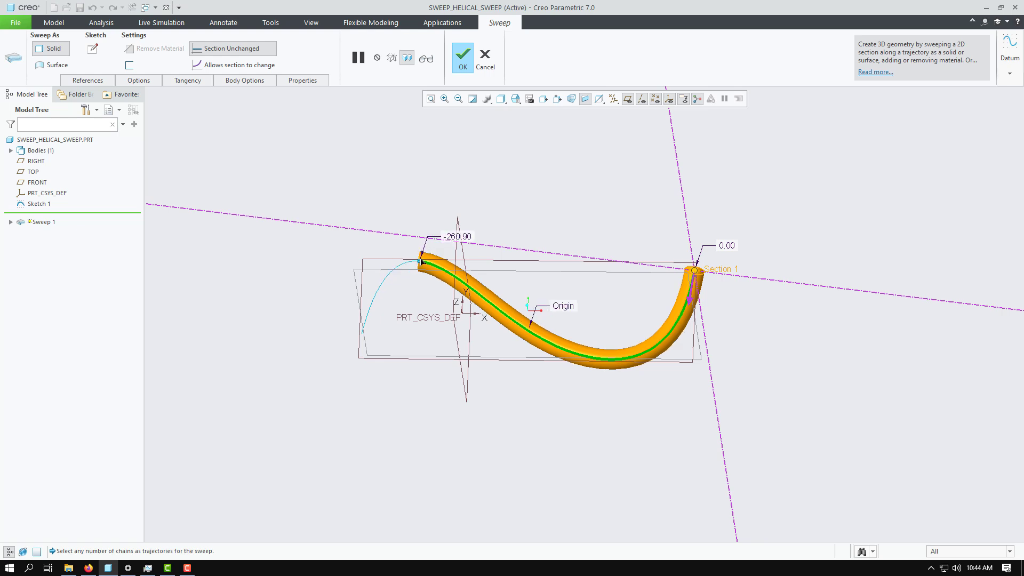
mouse_move(697, 275)
mouse_down()
mouse_move(683, 318)
mouse_move(699, 267)
mouse_up()
double_click(457, 234)
text(0)
key(Return)
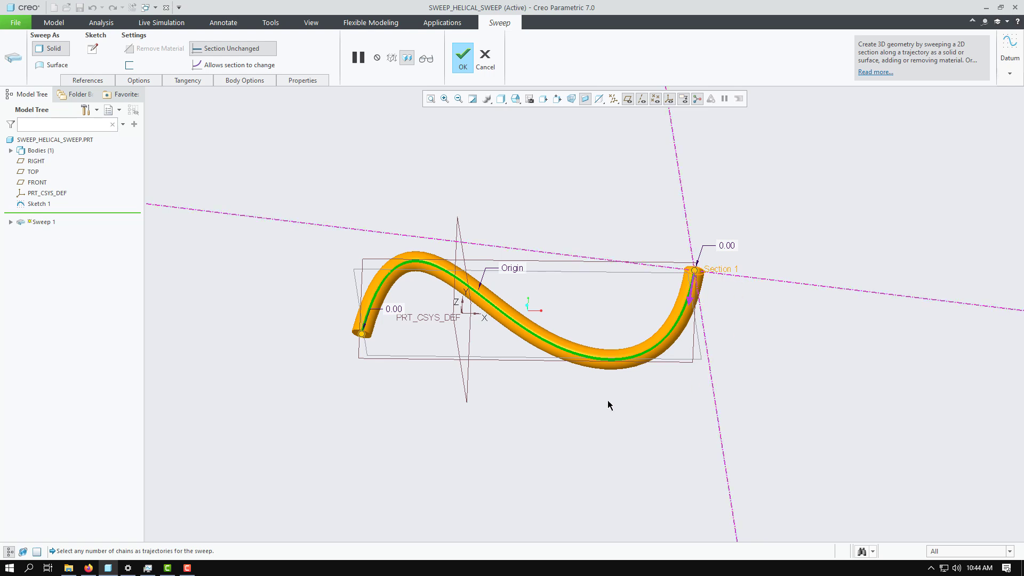
Try the sweep as a thin-walled feature with 2.76 thickness, inspect its open end, and turn the thin wall off again.
click(129, 65)
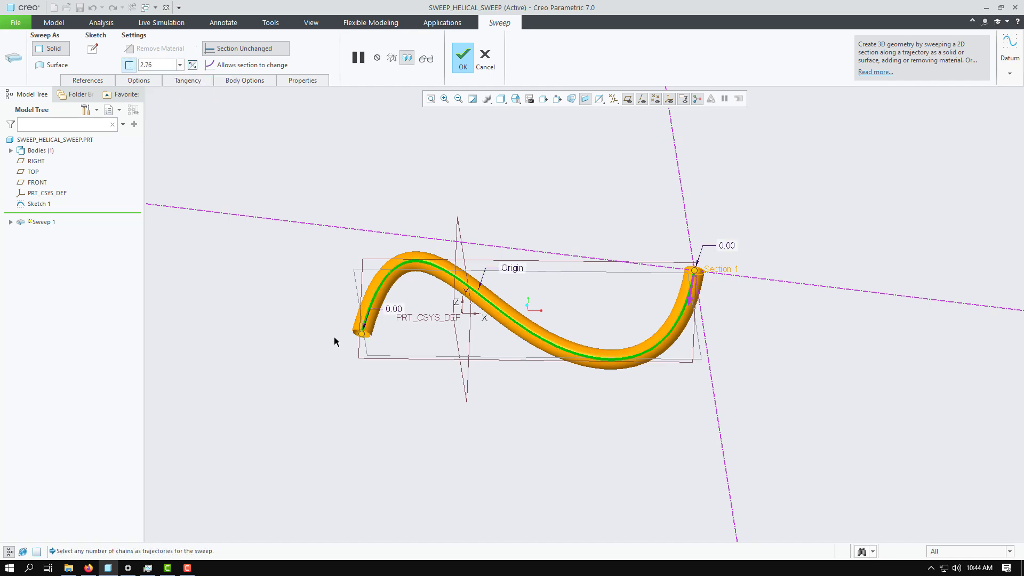
mouse_move(334, 322)
middle_down()
mouse_move(334, 304)
mouse_move(348, 329)
middle_up()
scroll(357, 339, up, 4)
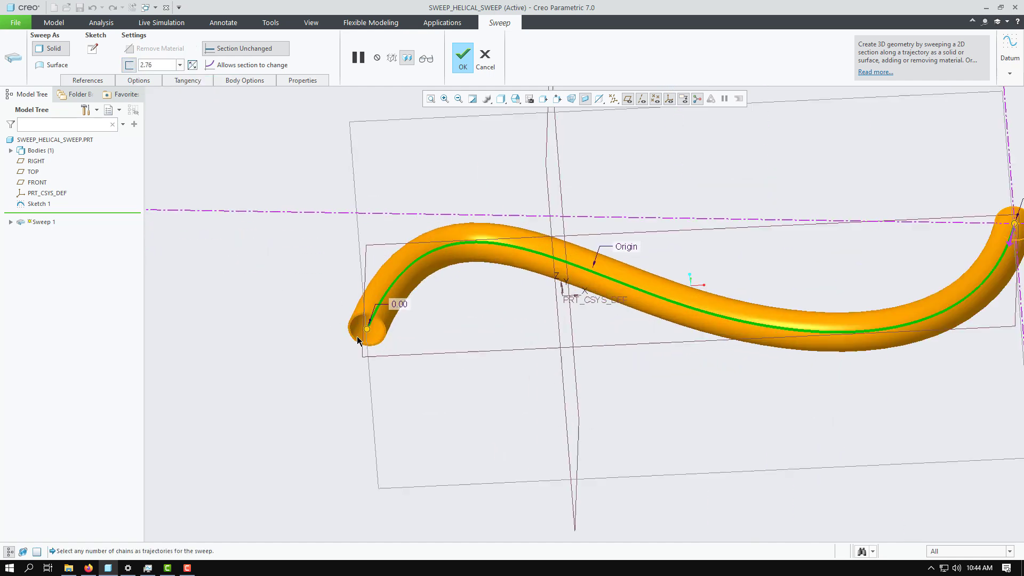
scroll(357, 340, up, 1)
scroll(393, 334, up, 2)
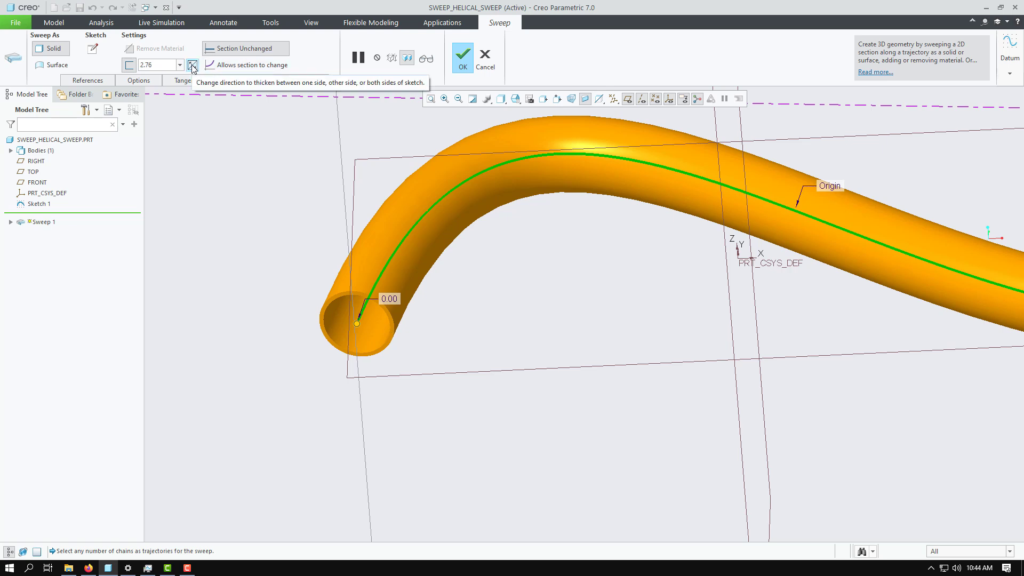
click(129, 65)
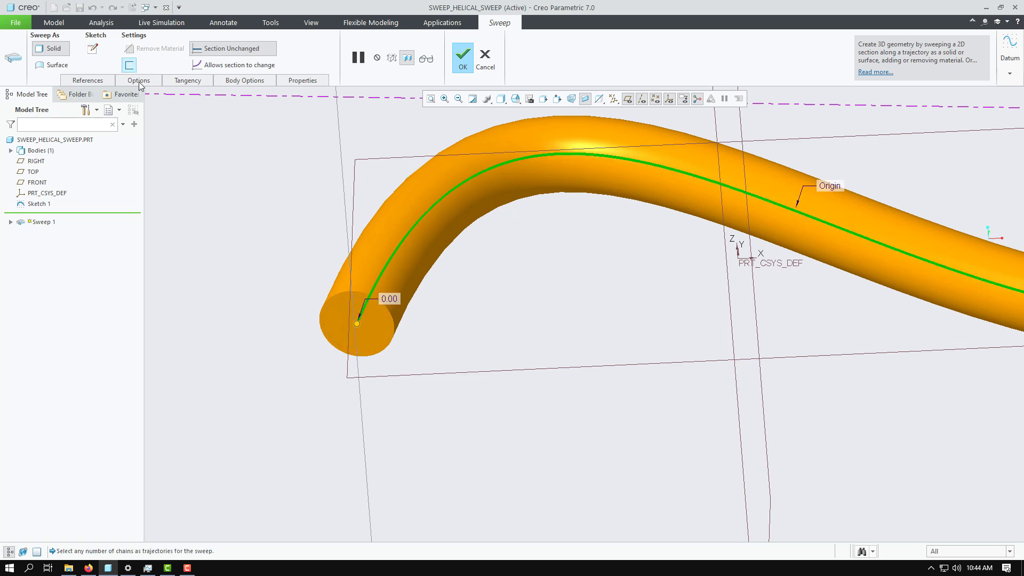
Review the sweep's general options, tangency, body options and properties settings.
click(141, 83)
click(141, 83)
click(190, 83)
click(254, 79)
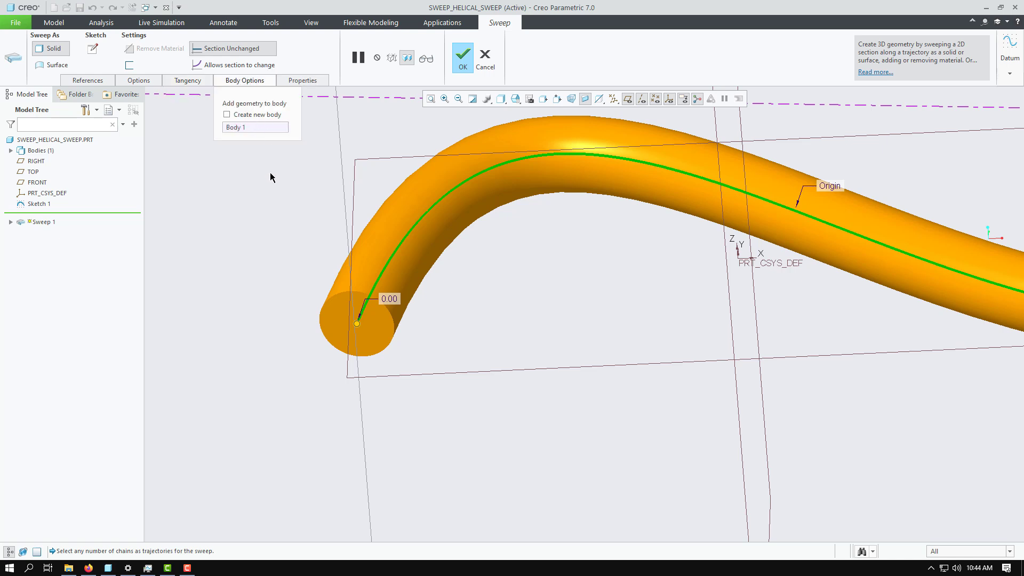
click(255, 79)
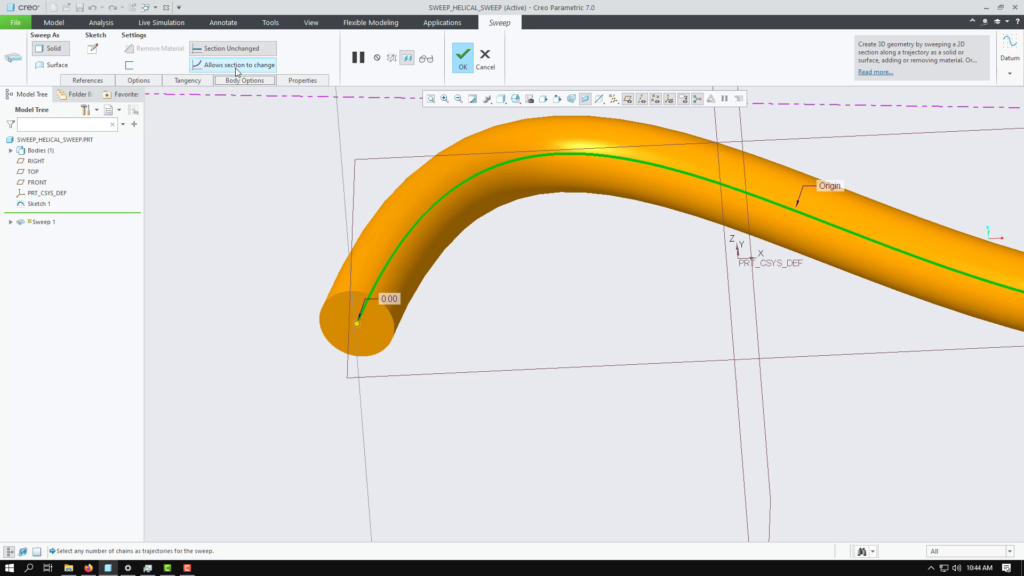
click(298, 81)
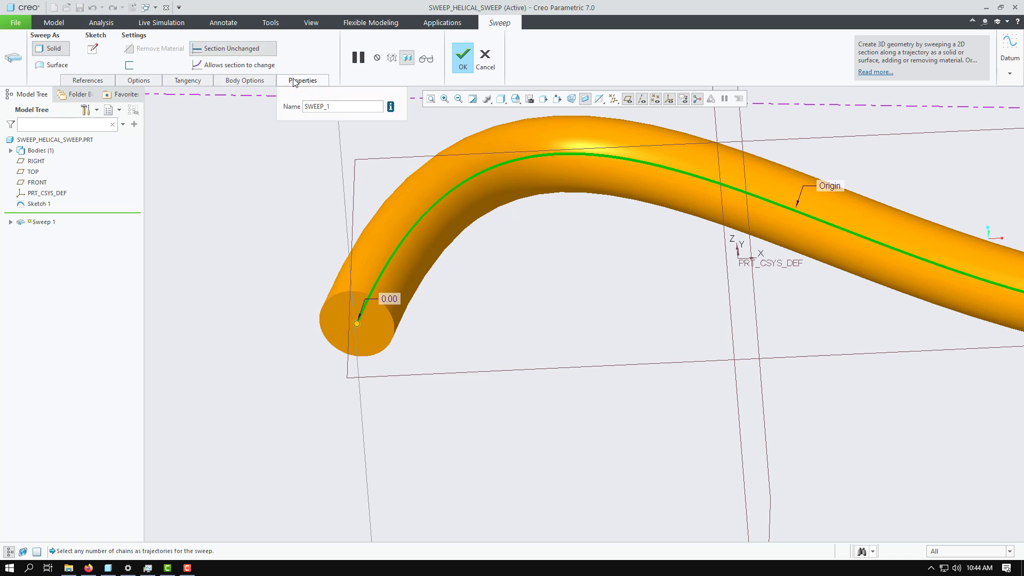
click(295, 81)
Discard the unfinished sweep feature, keeping only the spline sketch.
scroll(184, 205, up, 3)
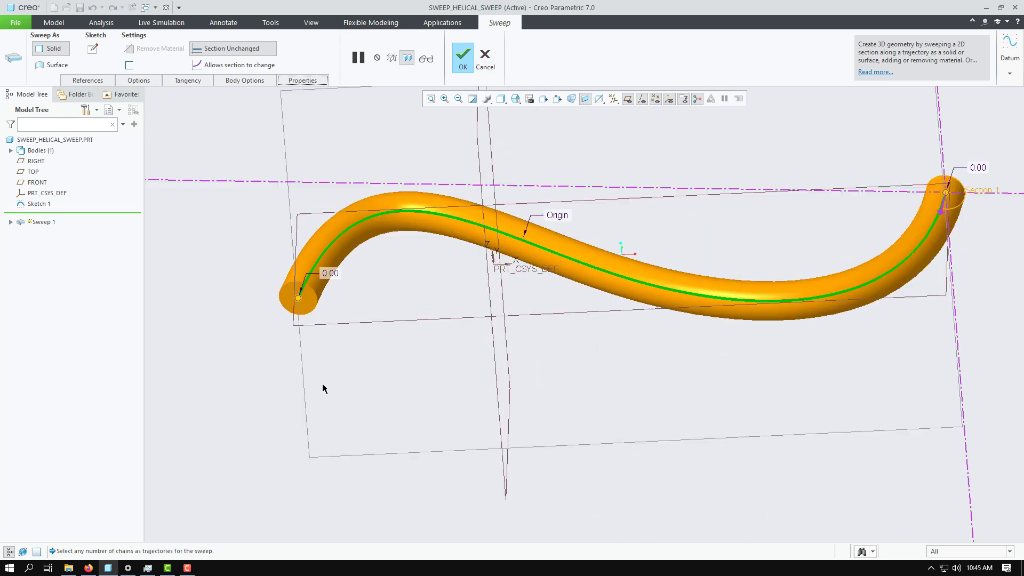
scroll(323, 388, up, 2)
click(484, 58)
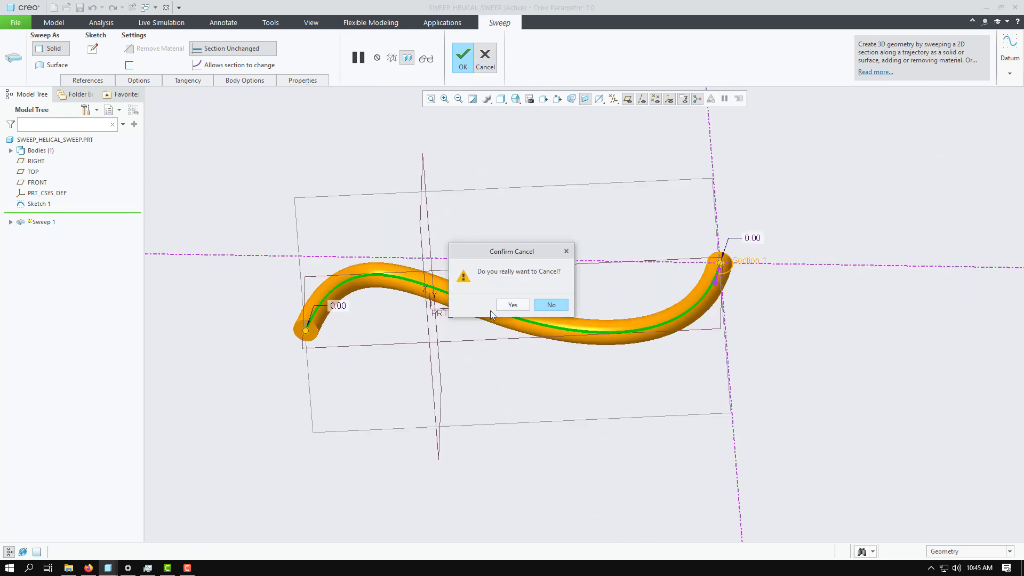
click(512, 304)
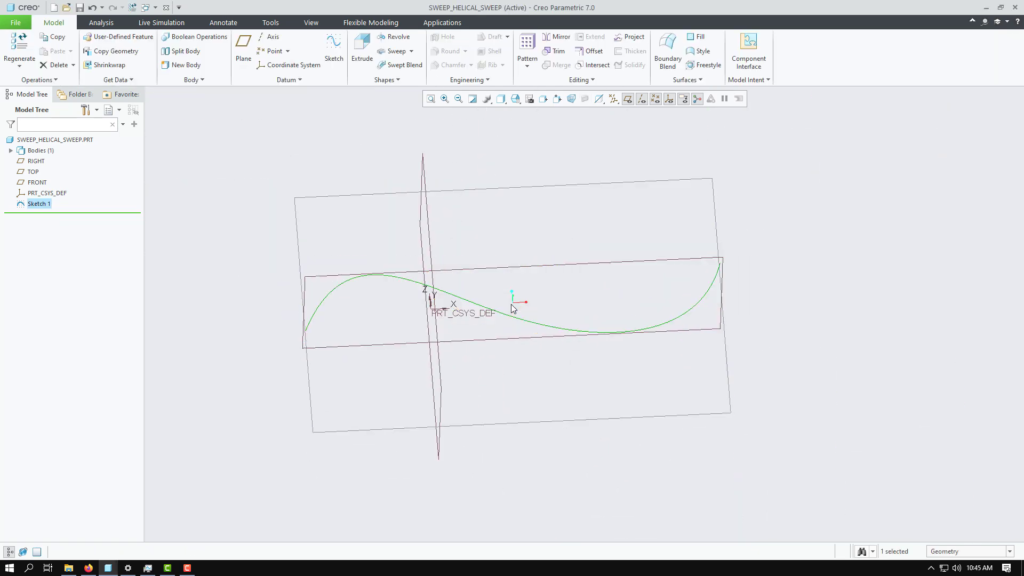
Reopen Sketch 1 for editing and delete its spline together with all existing sketch references.
click(36, 205)
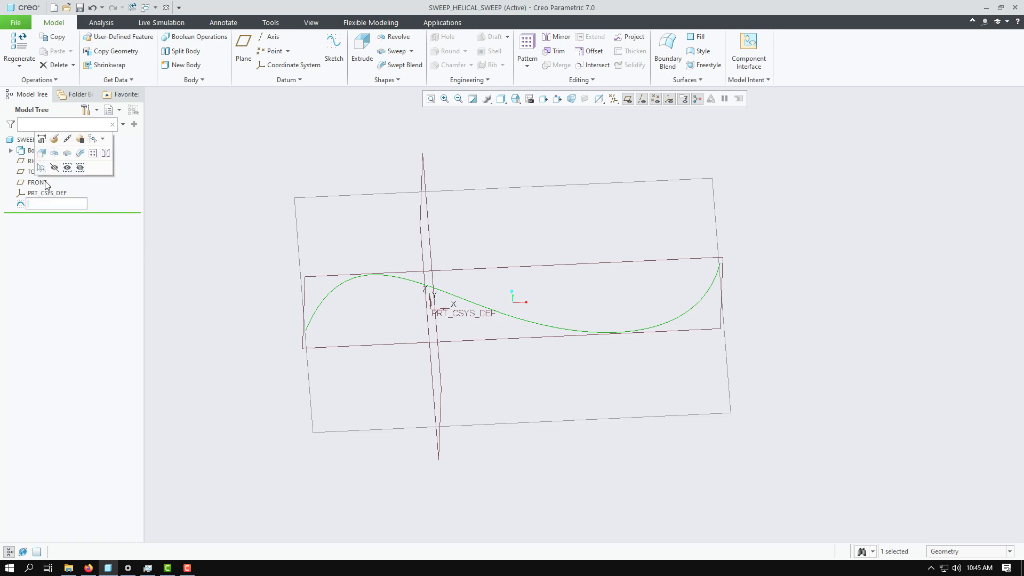
click(56, 139)
click(25, 66)
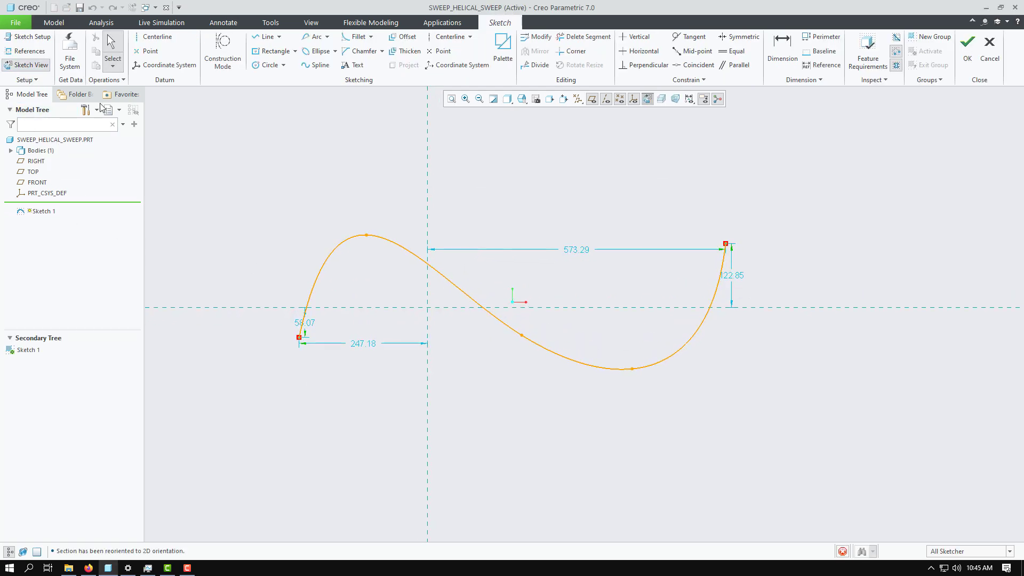
key(ctrl+a)
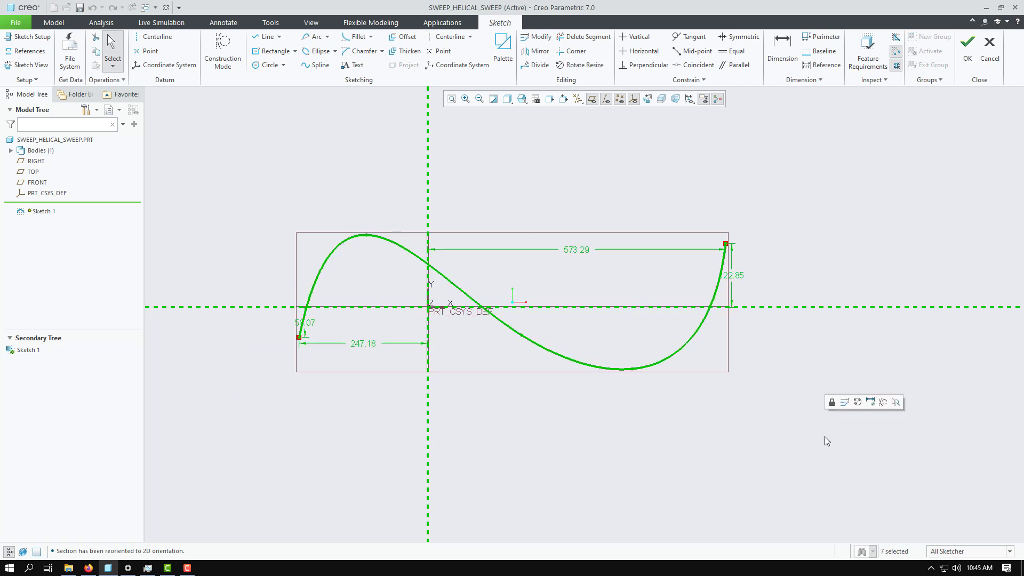
key(Delete)
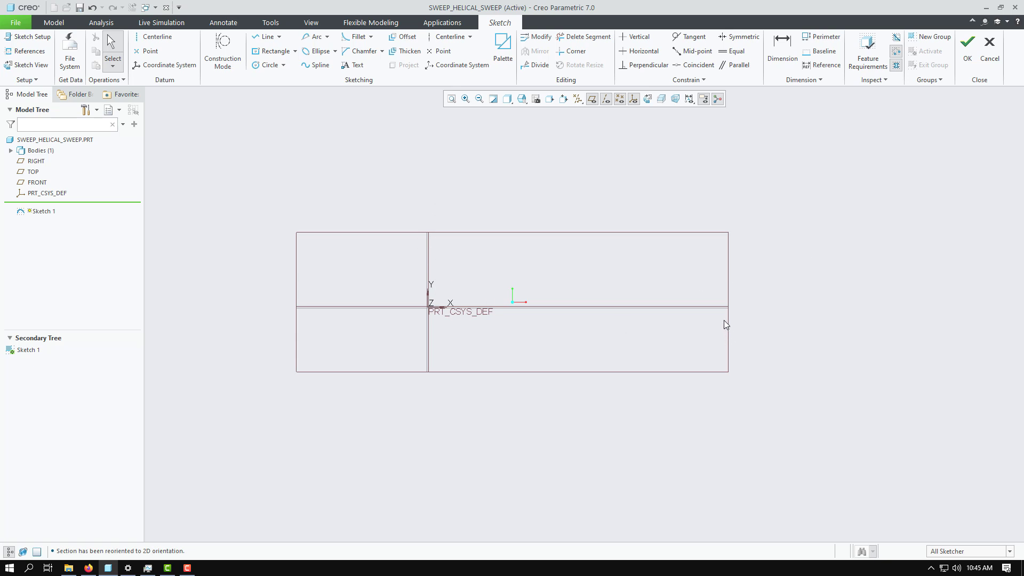
Add the RIGHT and TOP datum planes and the PRT_CSYS_DEF coordinate system as sketch references.
click(25, 51)
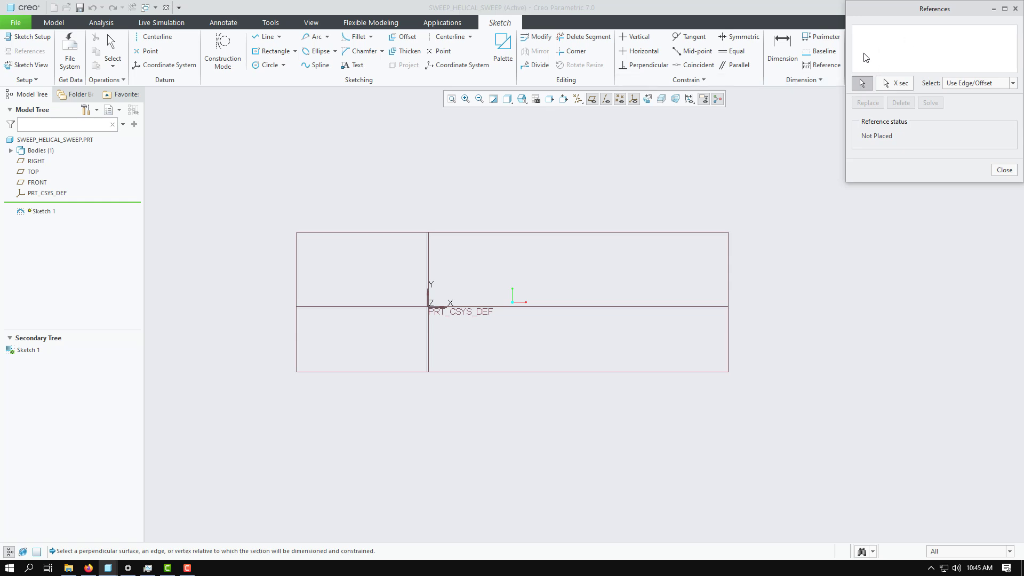
click(429, 251)
click(509, 307)
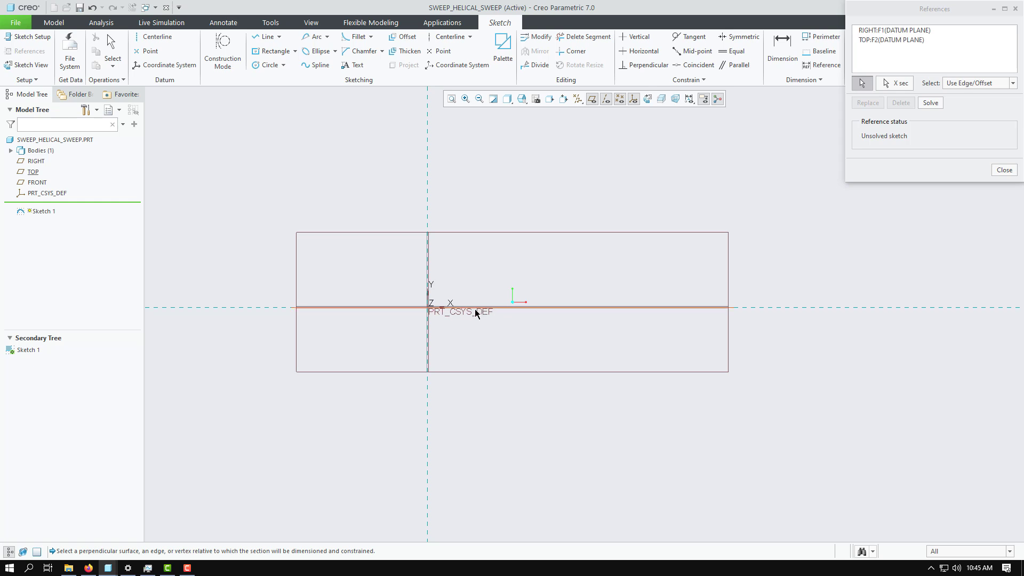
click(451, 316)
click(1005, 171)
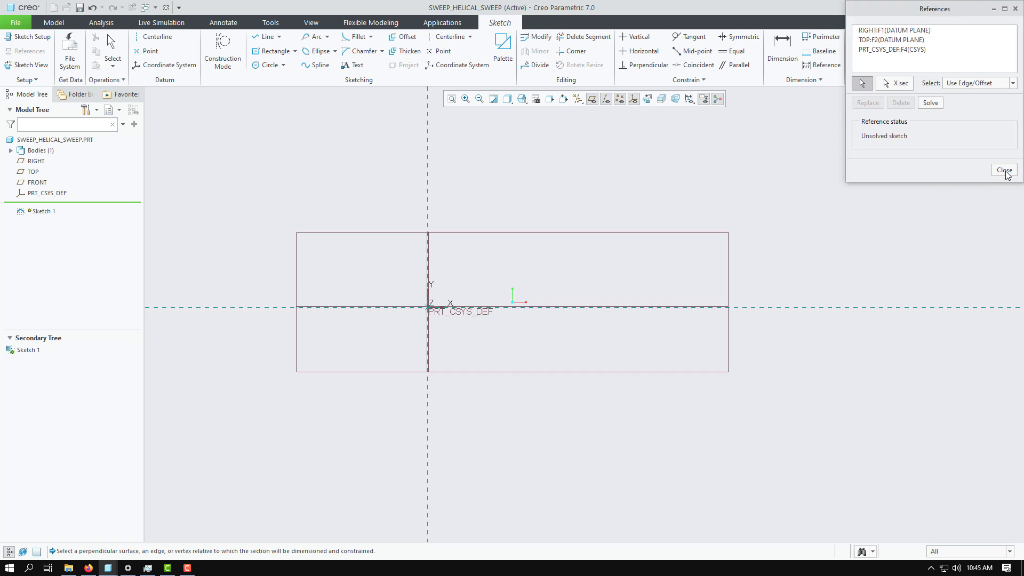
Sketch a center rectangle about 610 wide and 521 high, centred on the coordinate system origin.
click(272, 51)
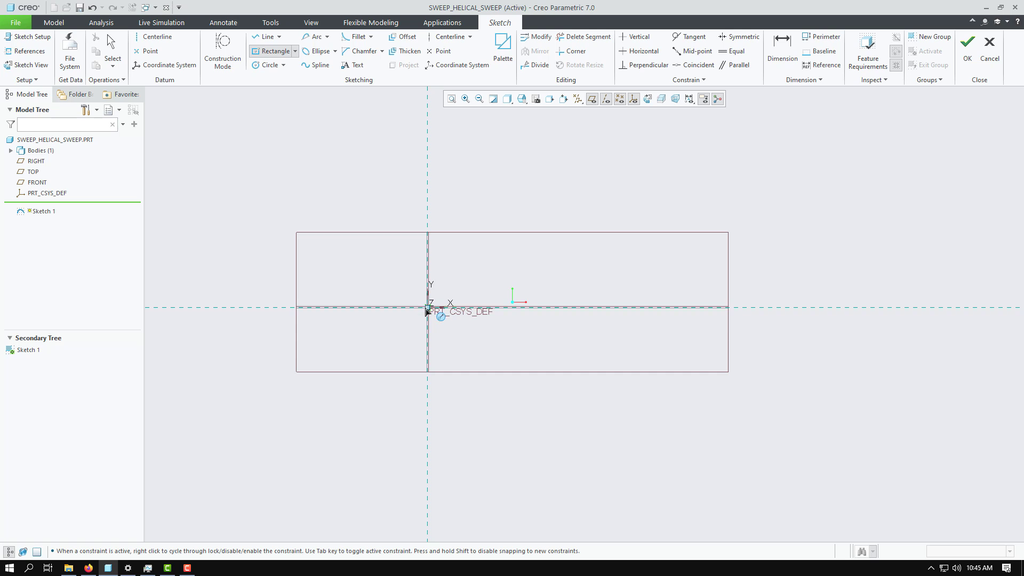
click(427, 307)
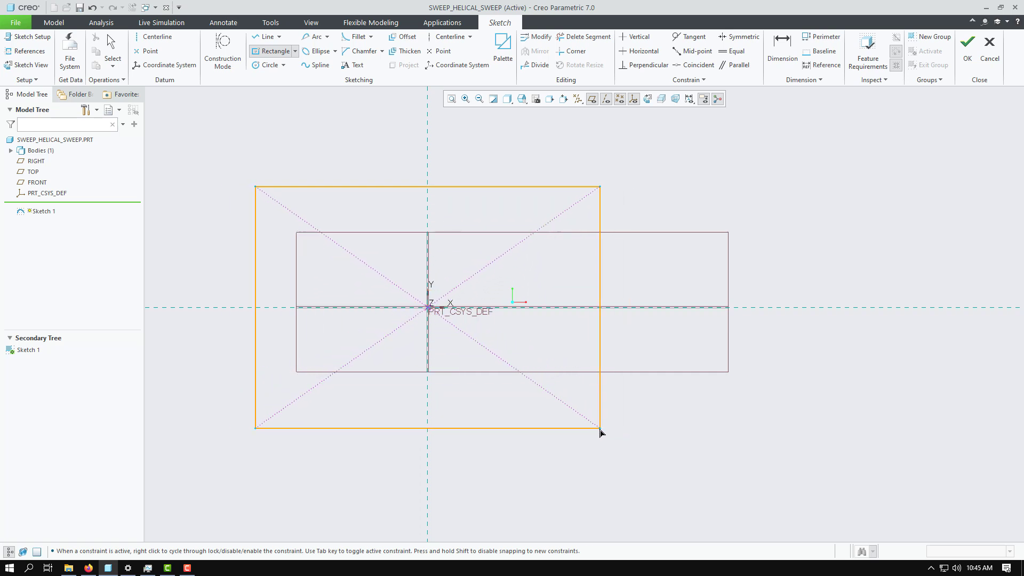
click(587, 443)
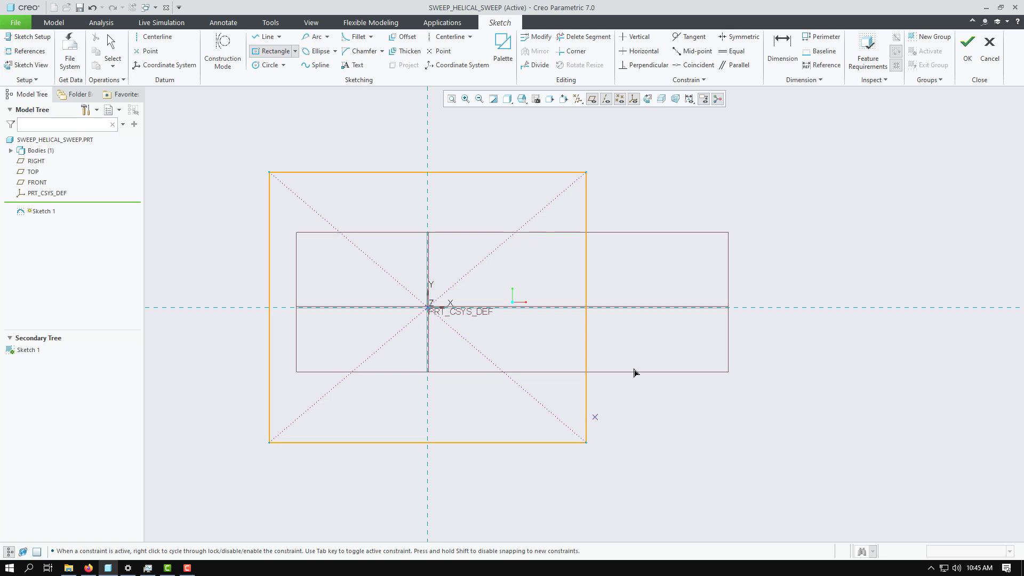
middle_click(743, 286)
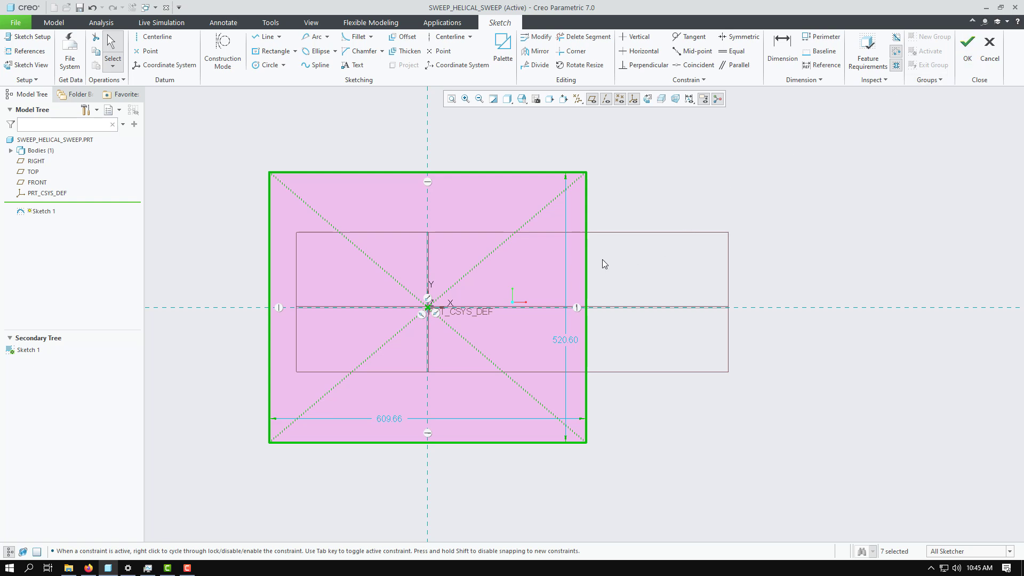
drag(585, 267, 616, 260)
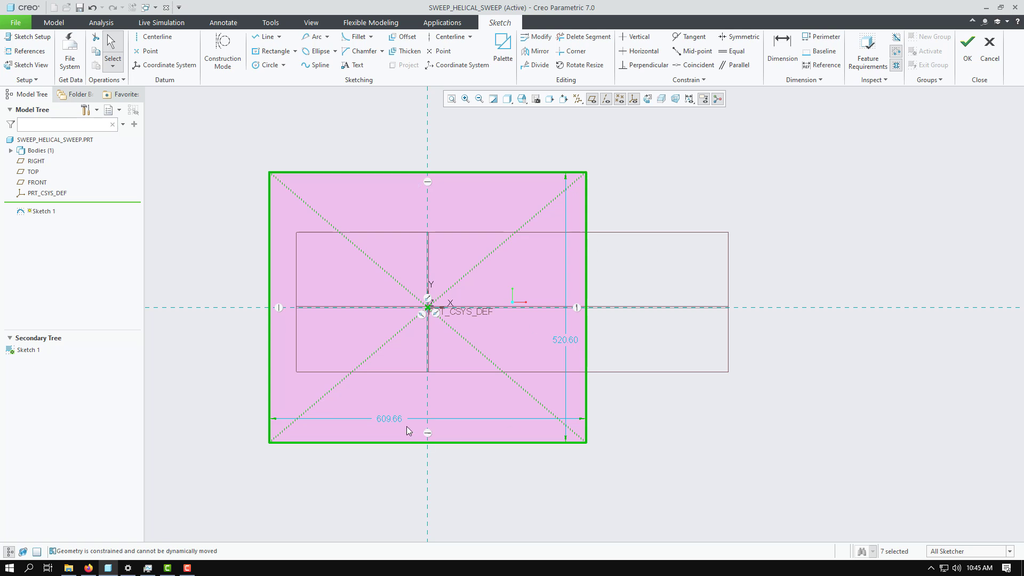
Set the rectangle's width to 600 and its height to 350, and finish the sketch.
click(392, 420)
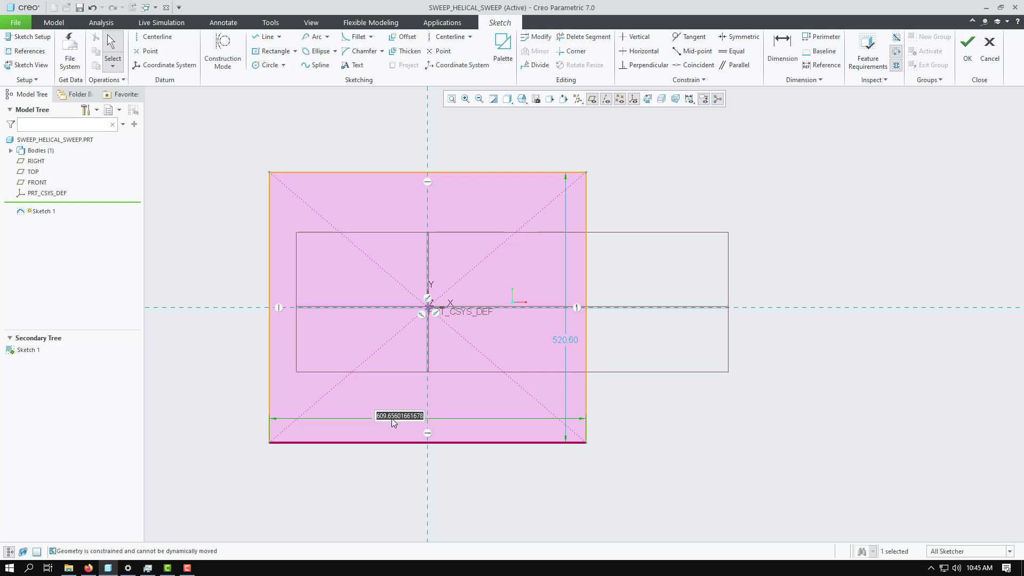
text(600)
key(Return)
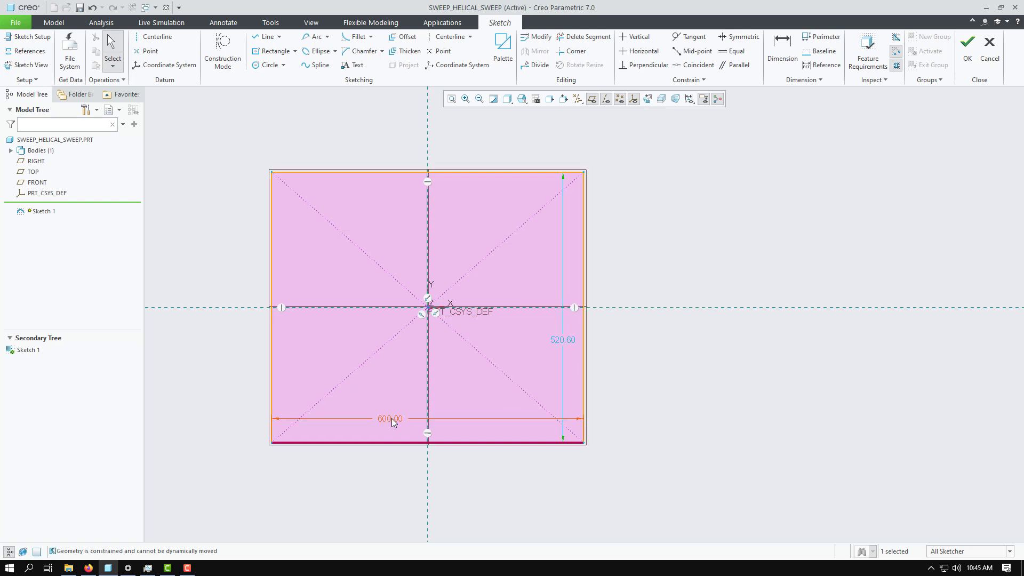
double_click(567, 341)
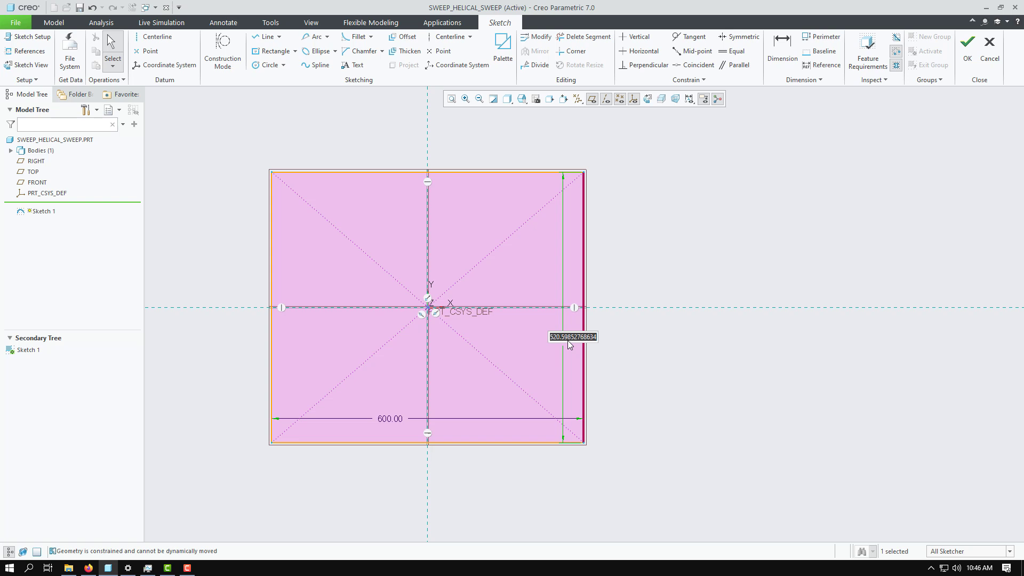
key(Return)
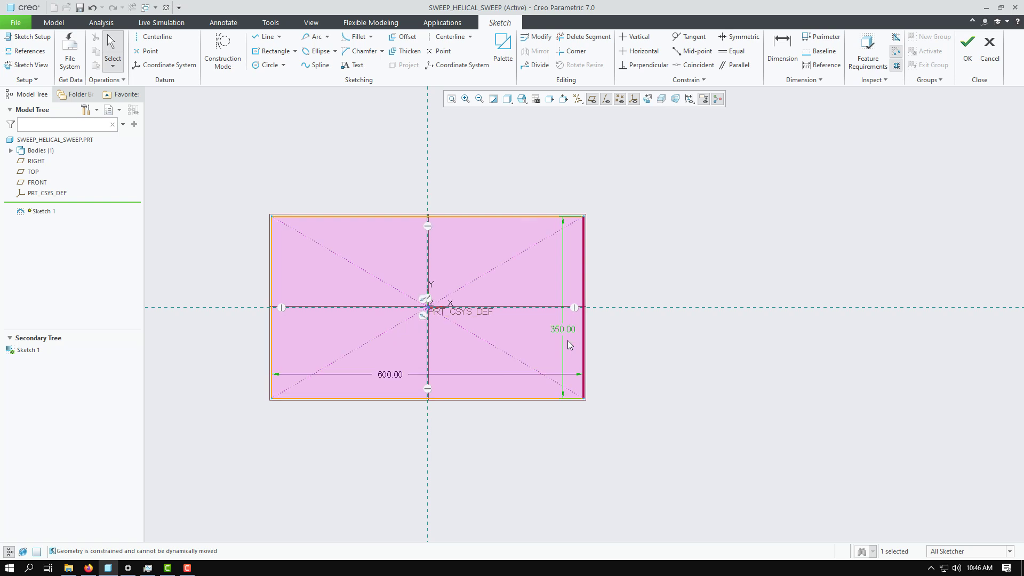
click(967, 51)
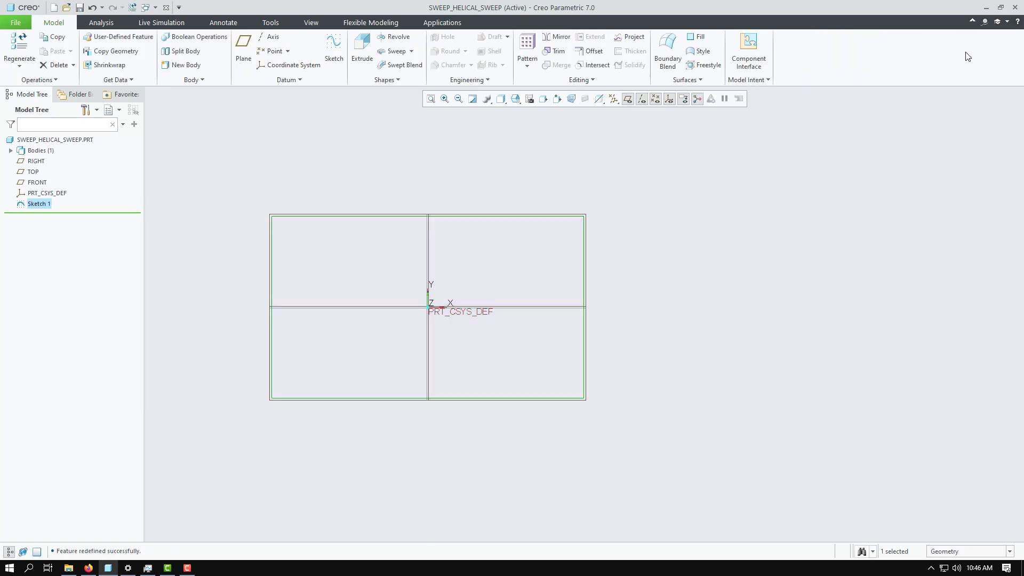
Extrude the rectangle sketch as a solid block with a depth of 100.
click(362, 51)
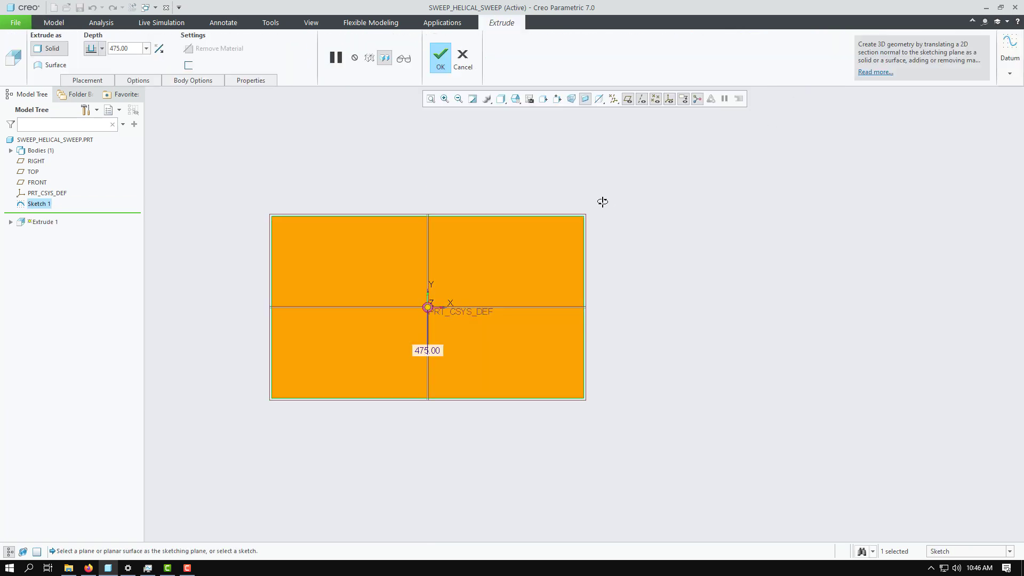
key(ctrl+d)
double_click(393, 395)
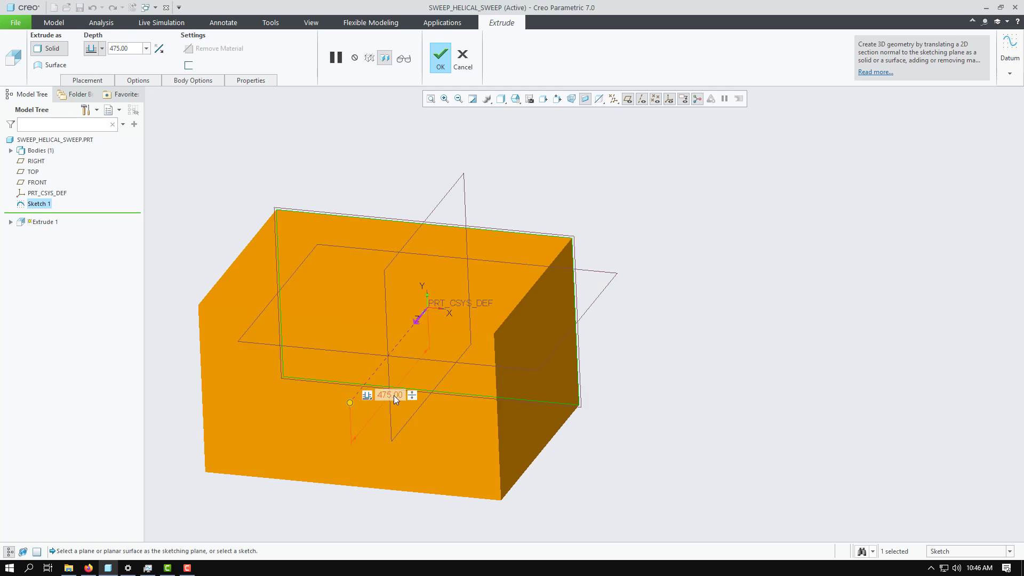
text(100)
key(Return)
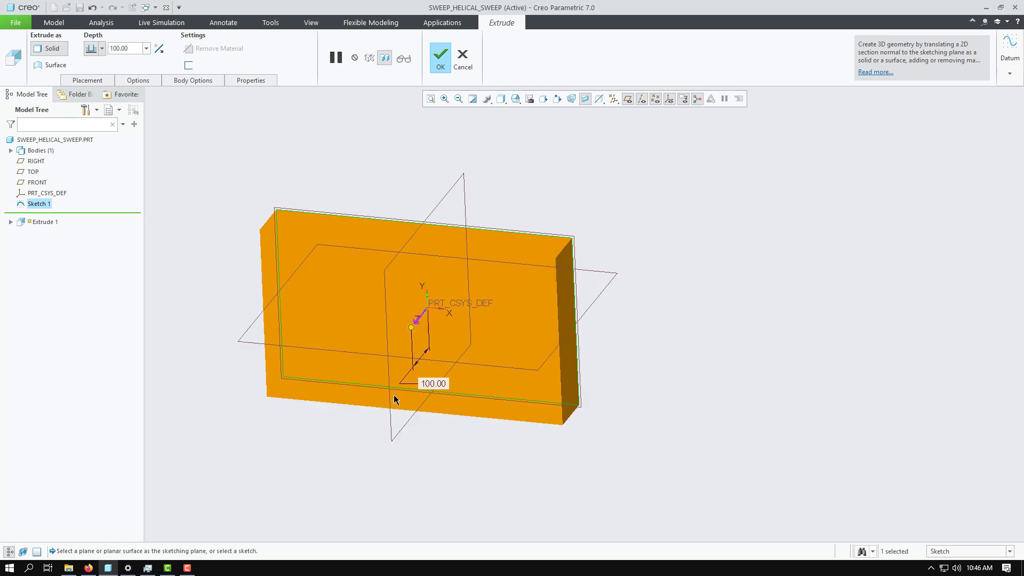
click(440, 60)
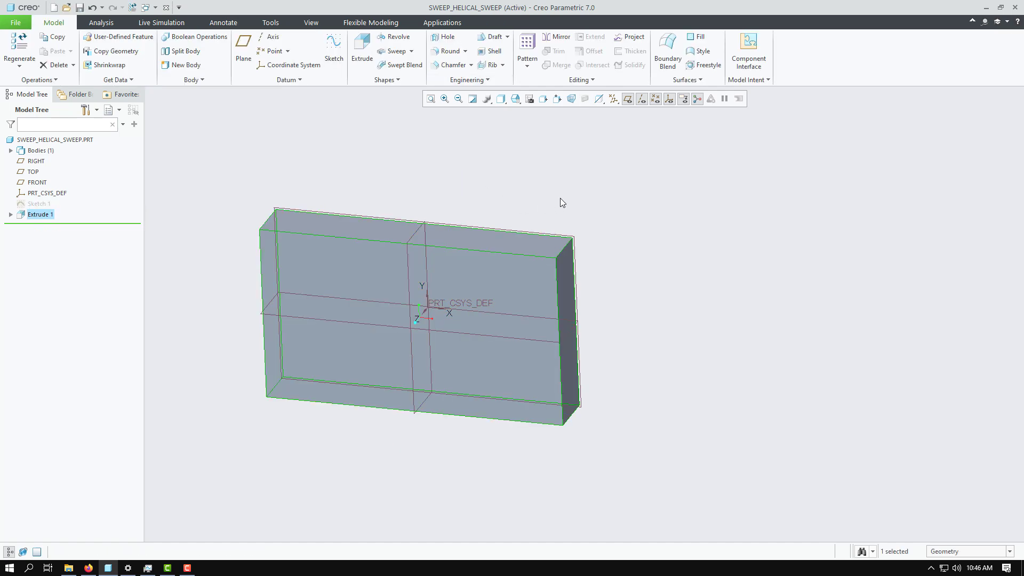
Start a new sketch on the block's large face opposite the FRONT plane and orient the view to it.
middle_drag(560, 198, 594, 148)
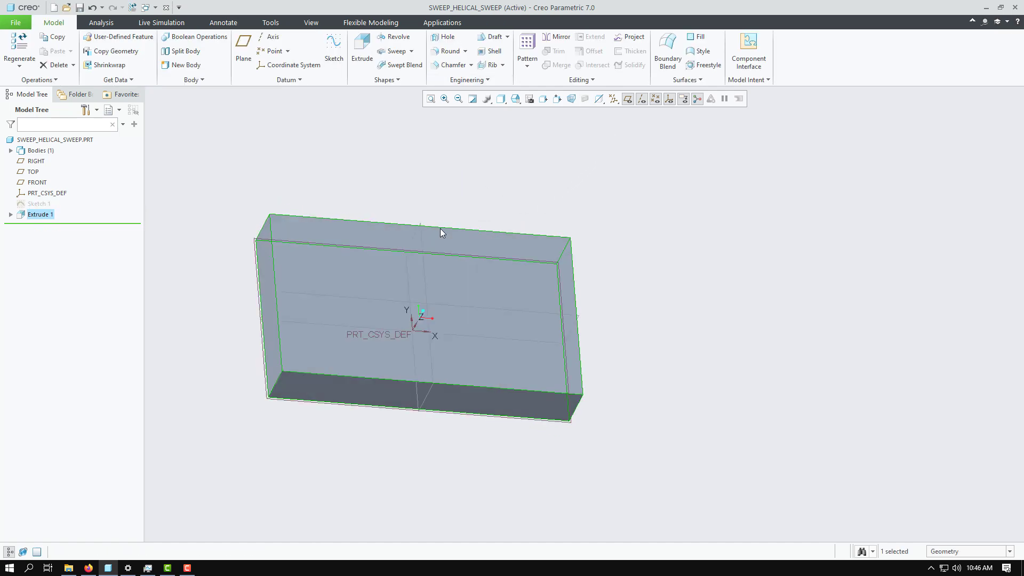
click(324, 274)
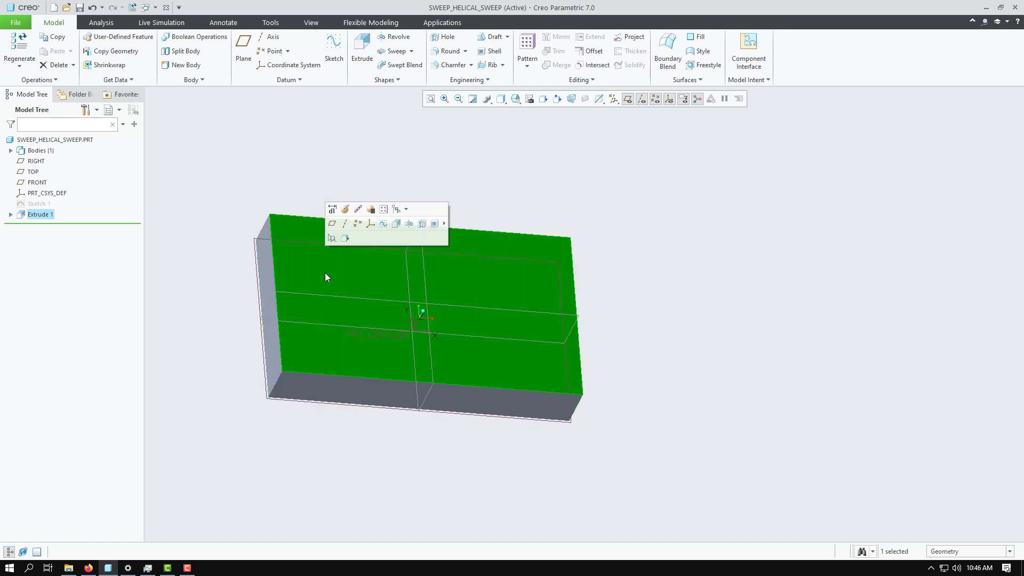
click(343, 211)
click(463, 57)
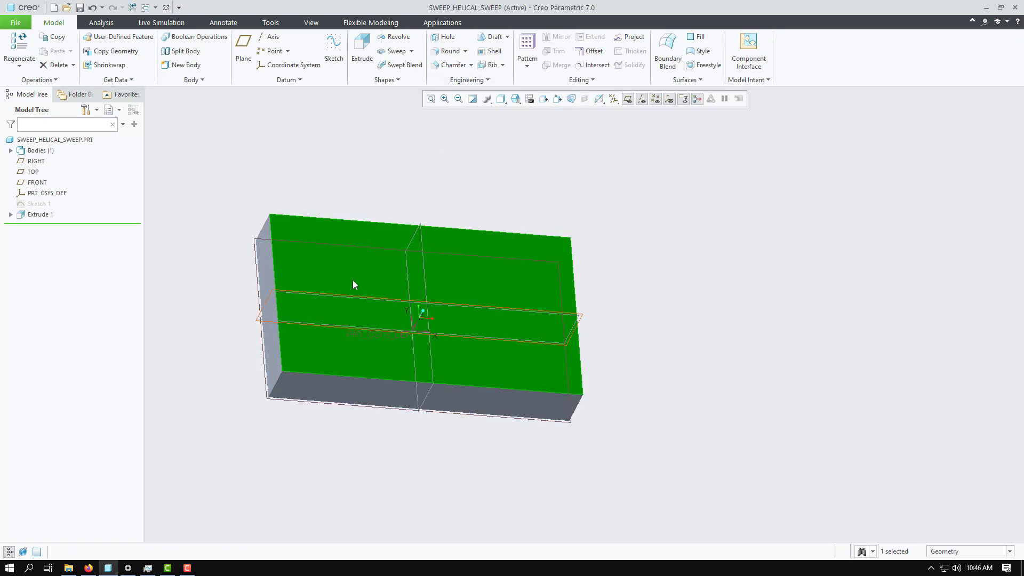
click(354, 274)
click(413, 225)
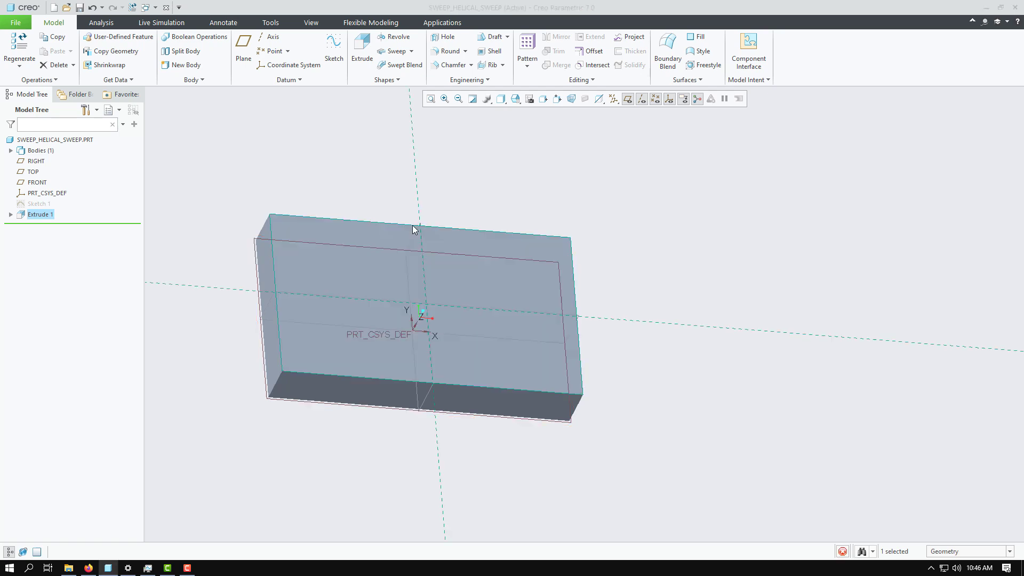
click(31, 65)
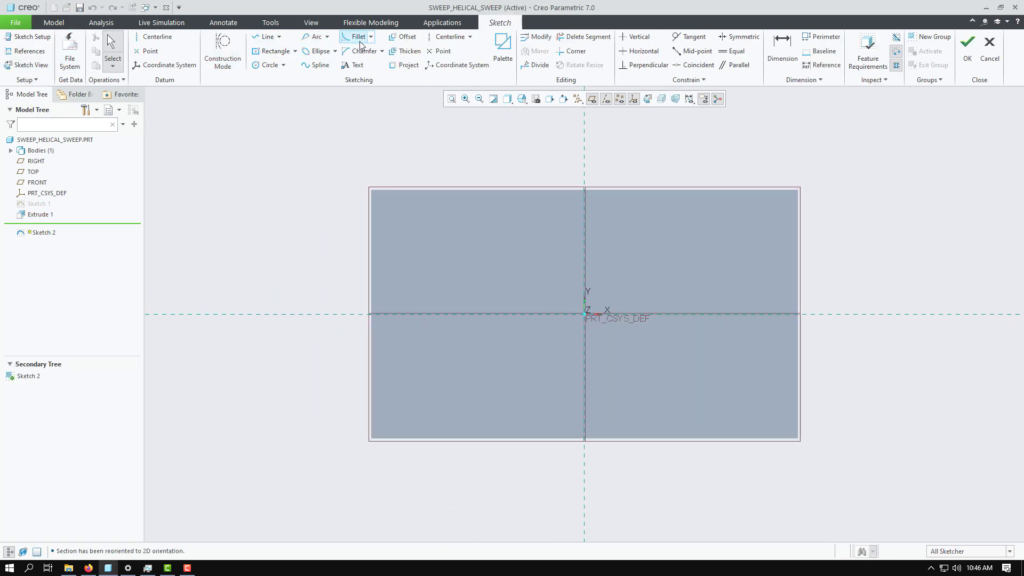
Draw a wavy spline across the face from one short edge of the block to the opposite one, and finish the sketch.
click(317, 67)
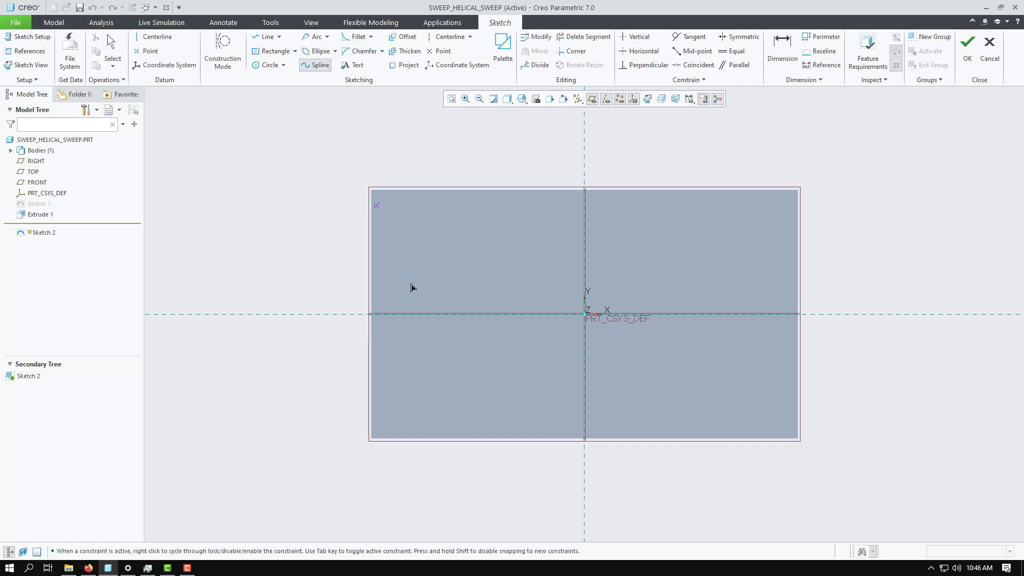
click(372, 346)
click(452, 347)
click(484, 292)
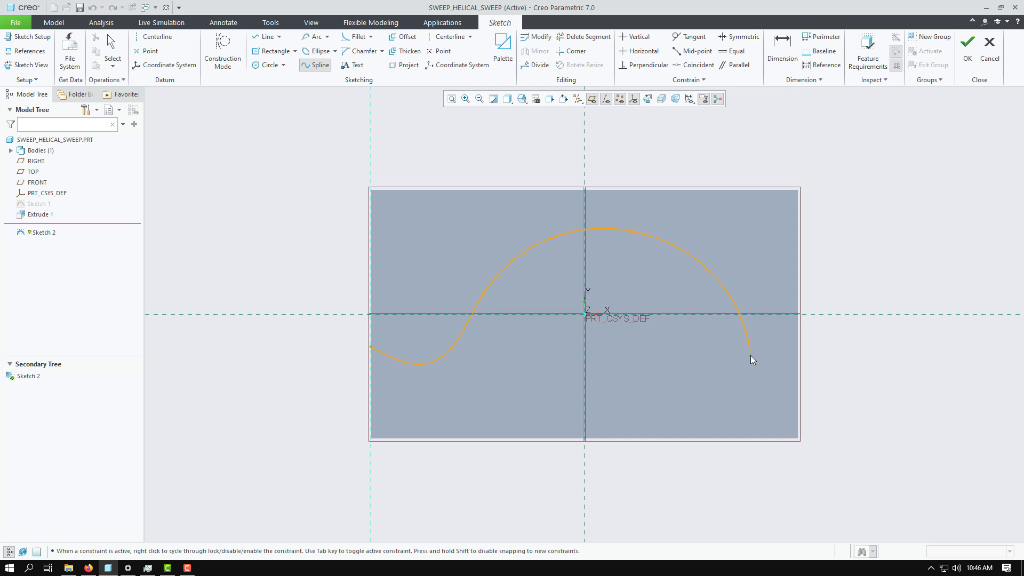
click(798, 359)
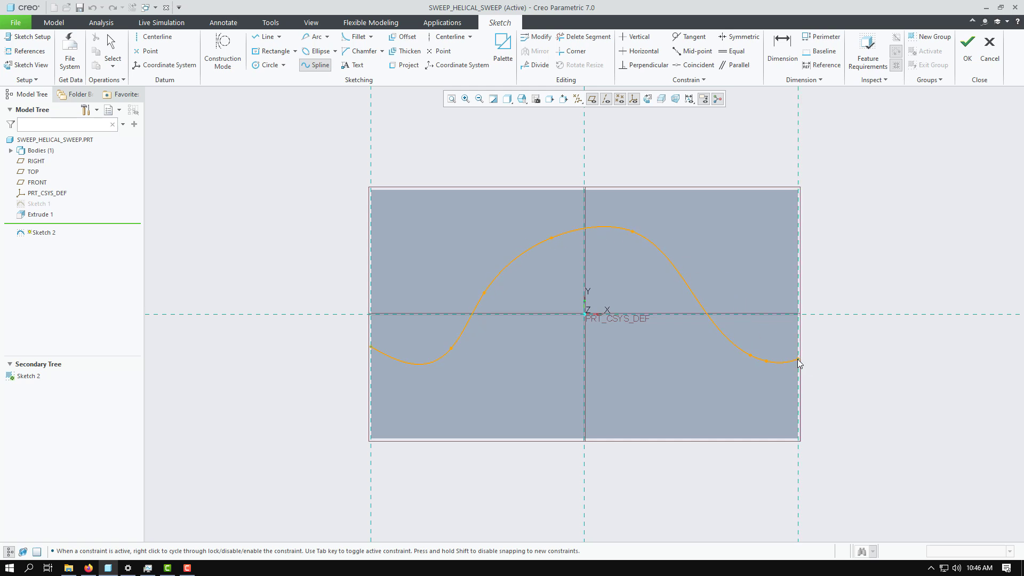
middle_click(844, 346)
middle_click(844, 343)
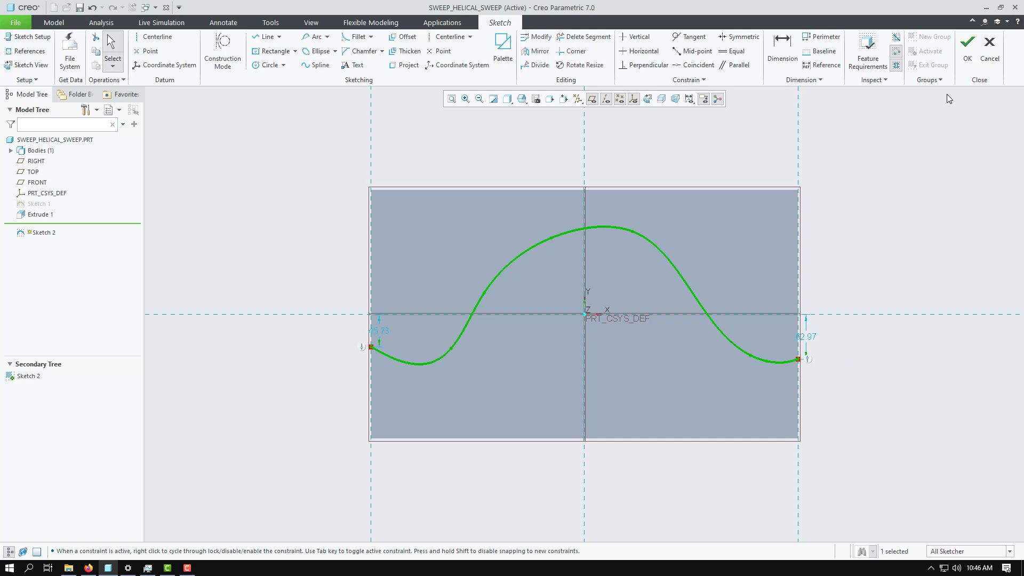
click(971, 57)
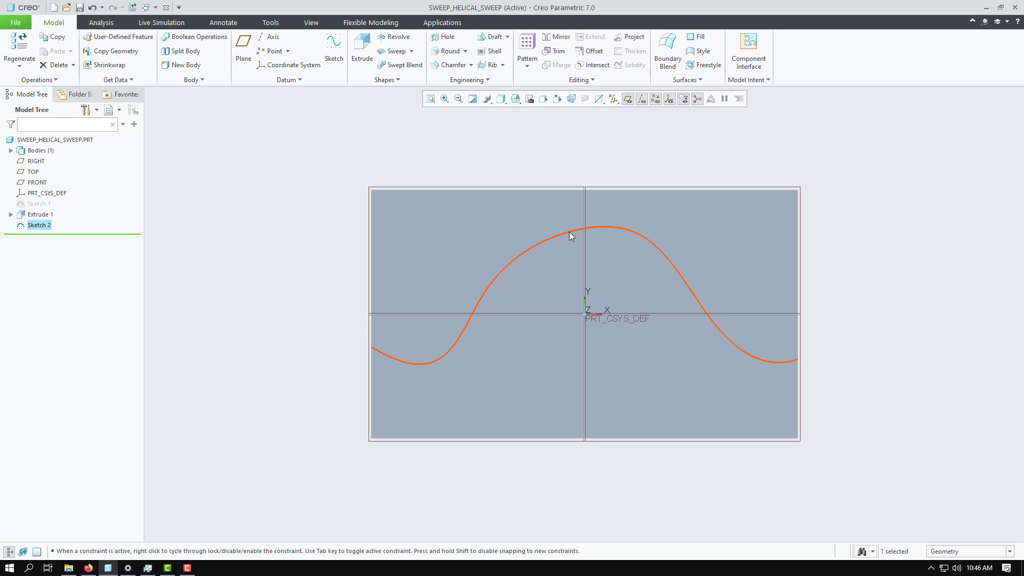
Start a sweep along the spline and sketch a small circular section centred on the trajectory's start point.
click(396, 52)
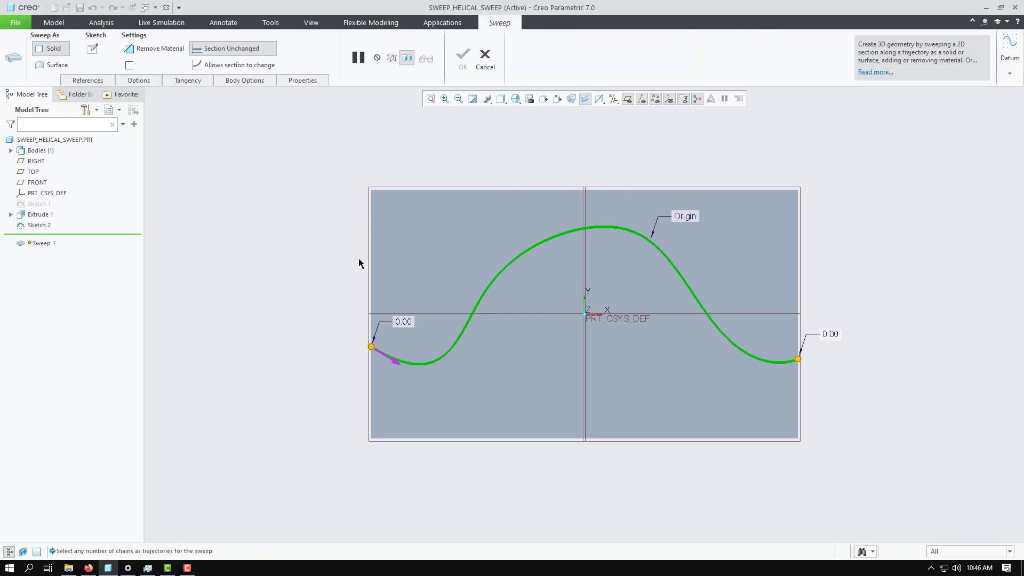
click(93, 49)
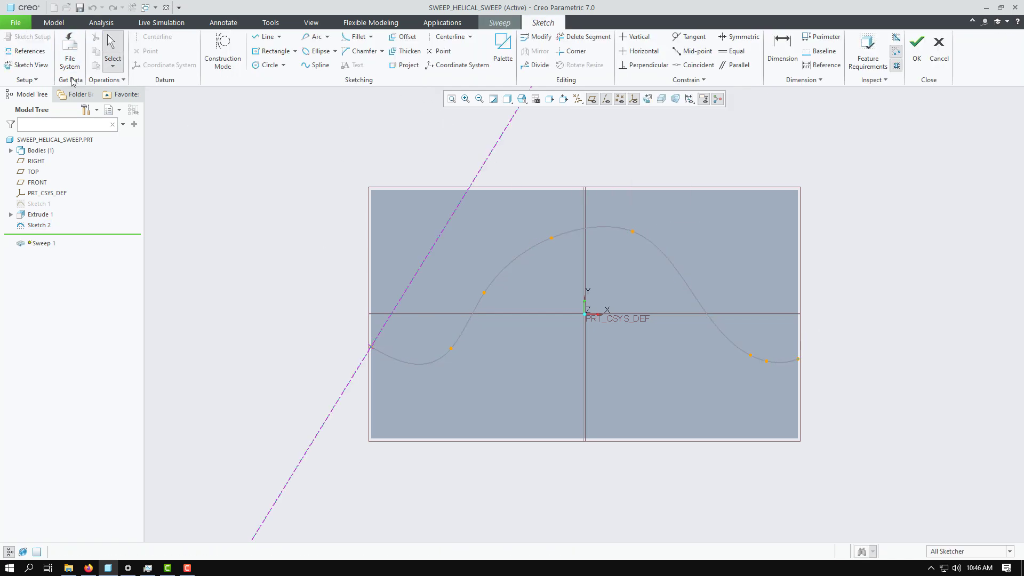
click(19, 66)
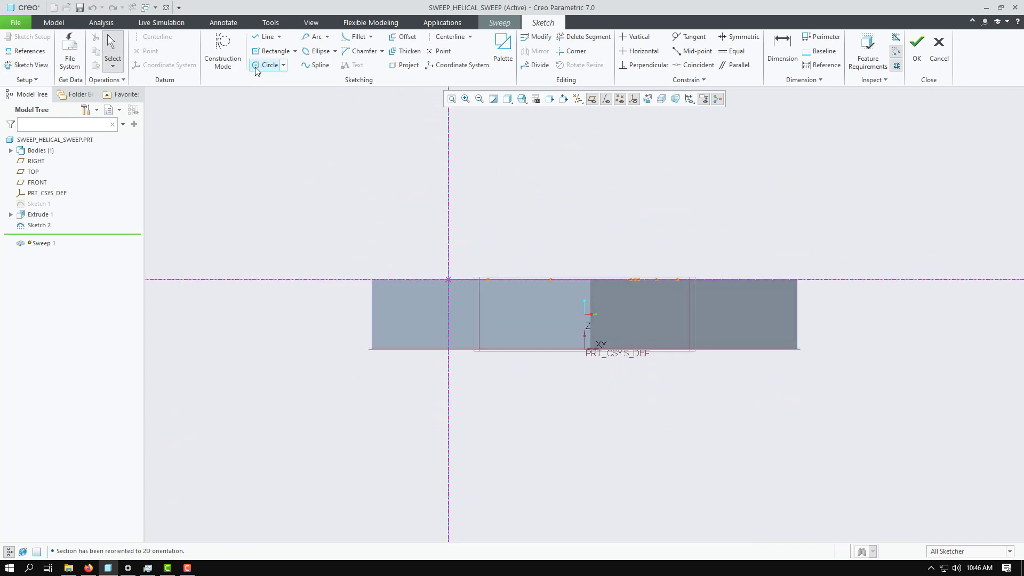
click(256, 65)
click(448, 279)
click(462, 279)
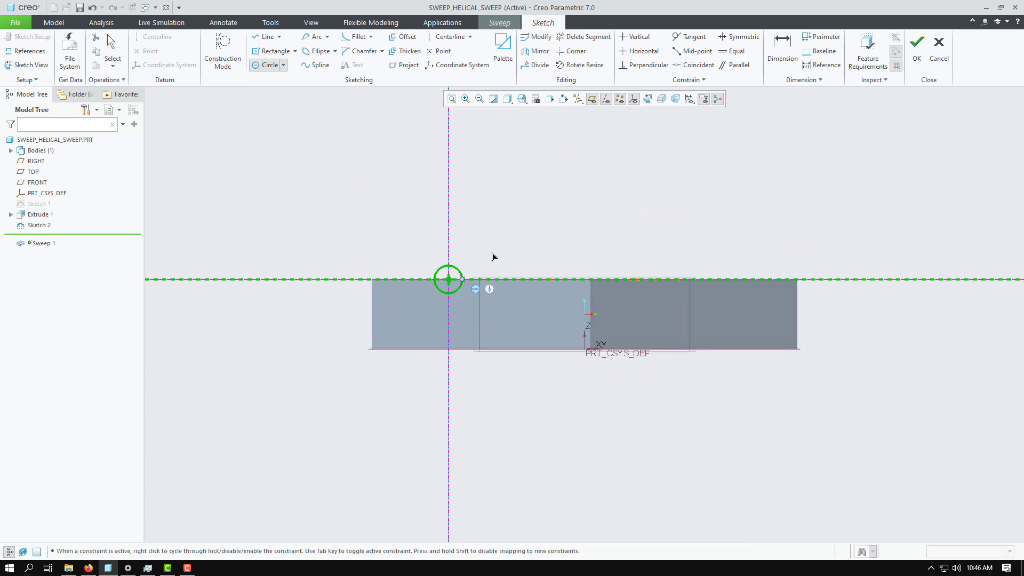
Finish the circular section sketch and set the sweep to remove material from the block.
middle_click(493, 256)
click(916, 49)
mouse_move(363, 189)
middle_down()
mouse_move(355, 183)
mouse_move(408, 210)
mouse_move(384, 247)
mouse_move(372, 236)
middle_up()
click(154, 49)
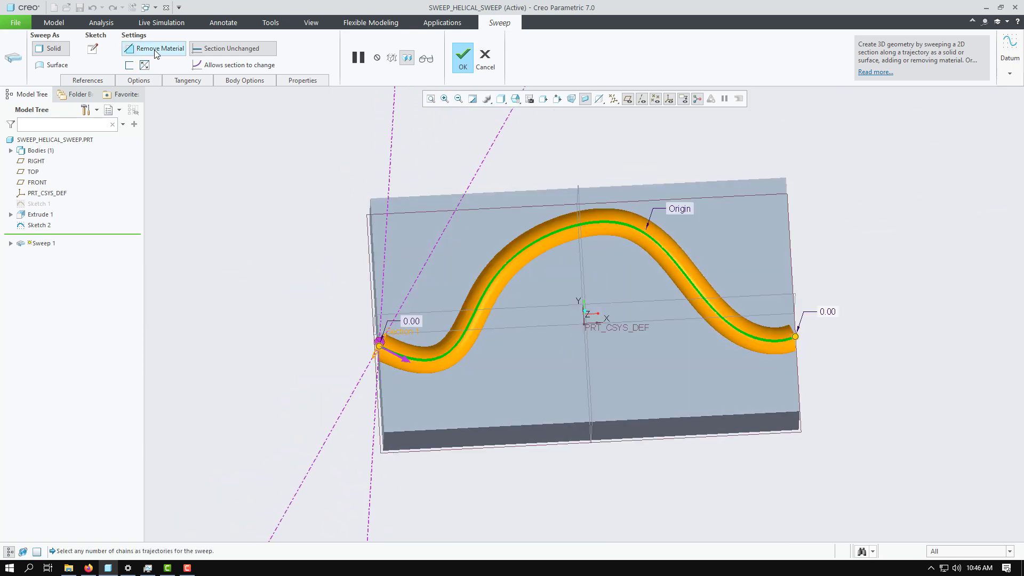
Turn the sweep's Merge ends option on and back off to compare the cut at the spline's start.
scroll(402, 352, up, 5)
scroll(344, 343, up, 2)
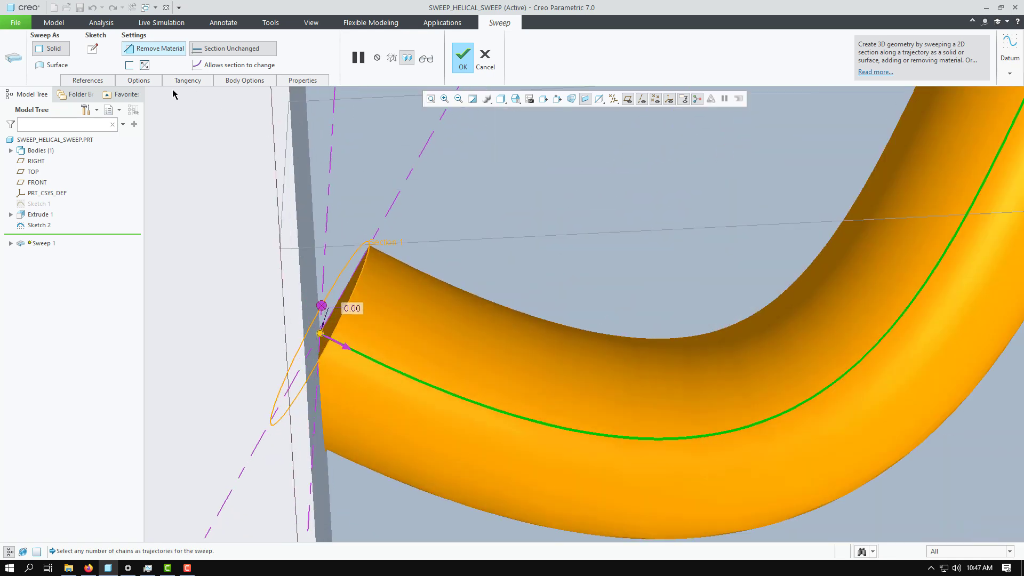
click(138, 81)
click(138, 118)
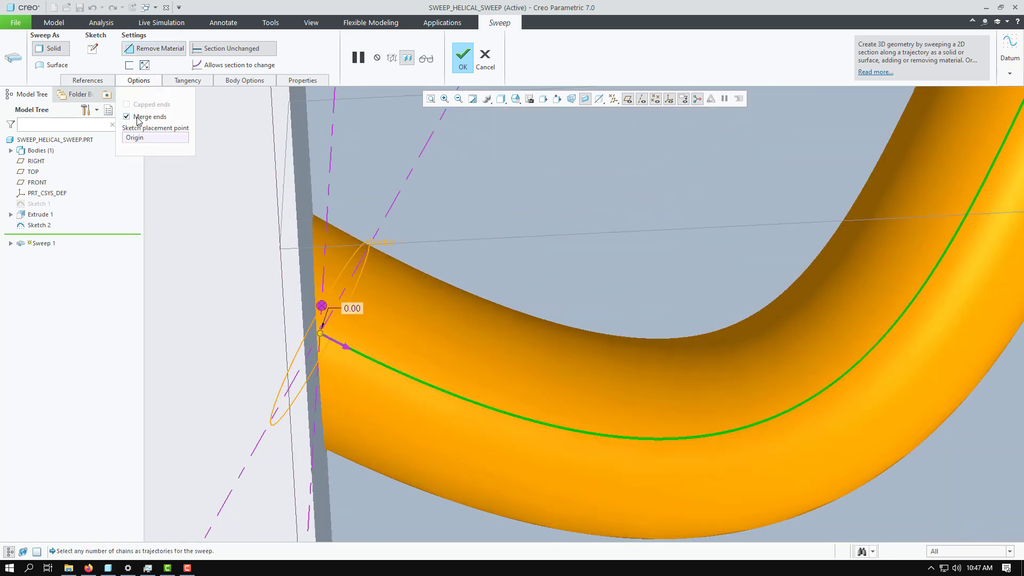
click(138, 117)
Examine how the swept cut terminates at both ends of the spline with Merge ends off.
scroll(265, 289, down, 3)
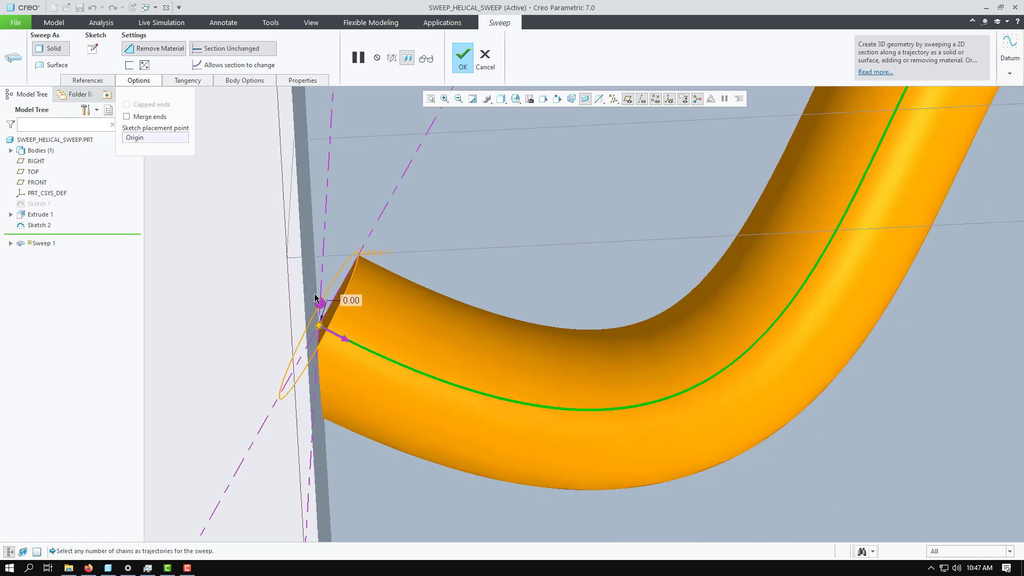
scroll(267, 405, down, 5)
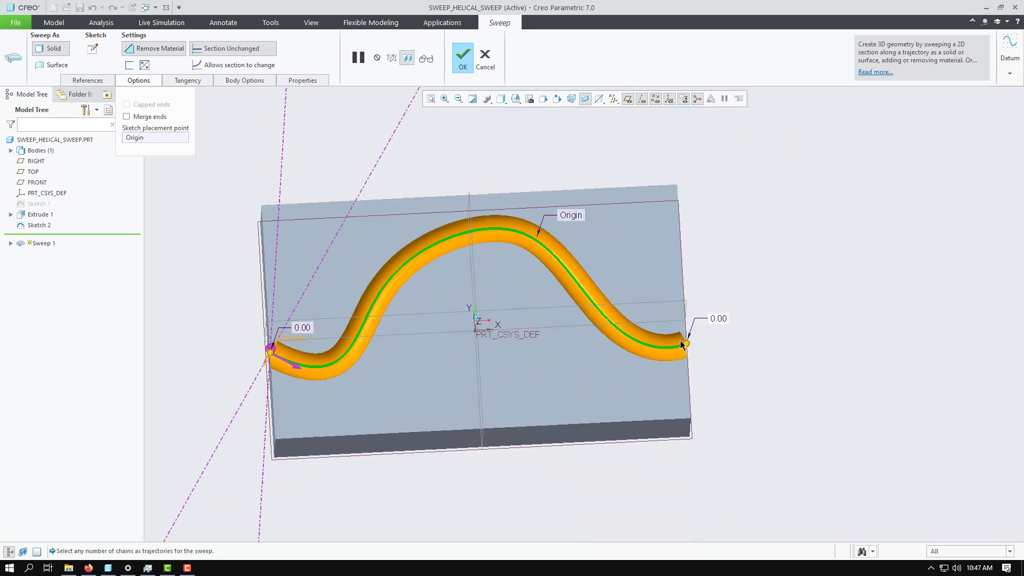
scroll(685, 333, up, 5)
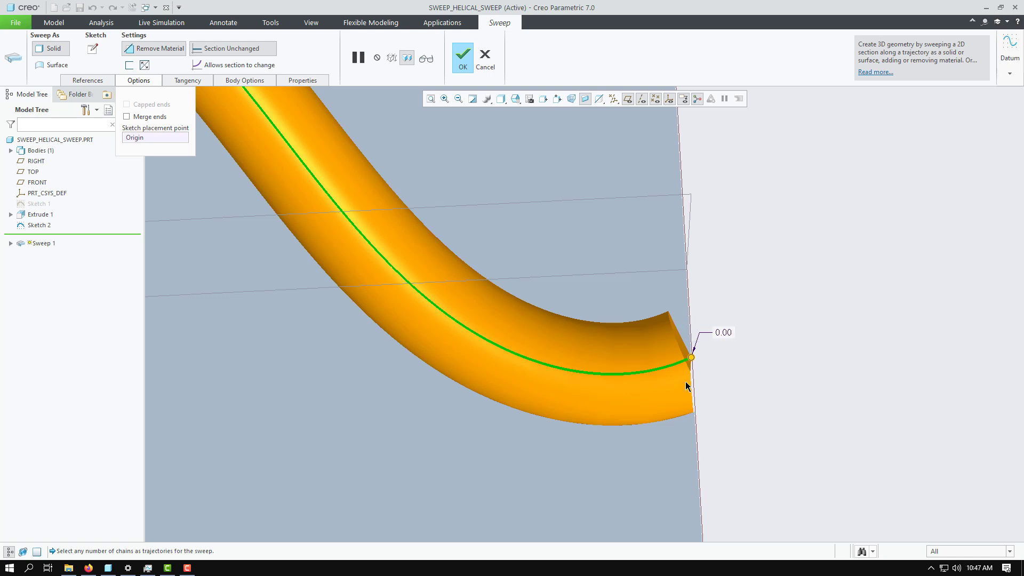
scroll(712, 453, down, 3)
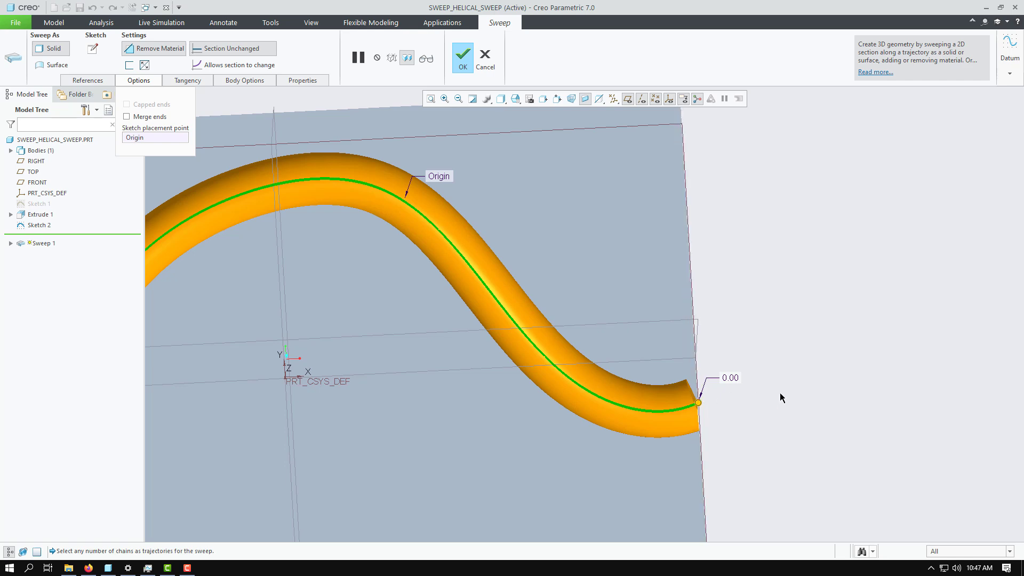
scroll(795, 395, up, 4)
scroll(435, 405, down, 8)
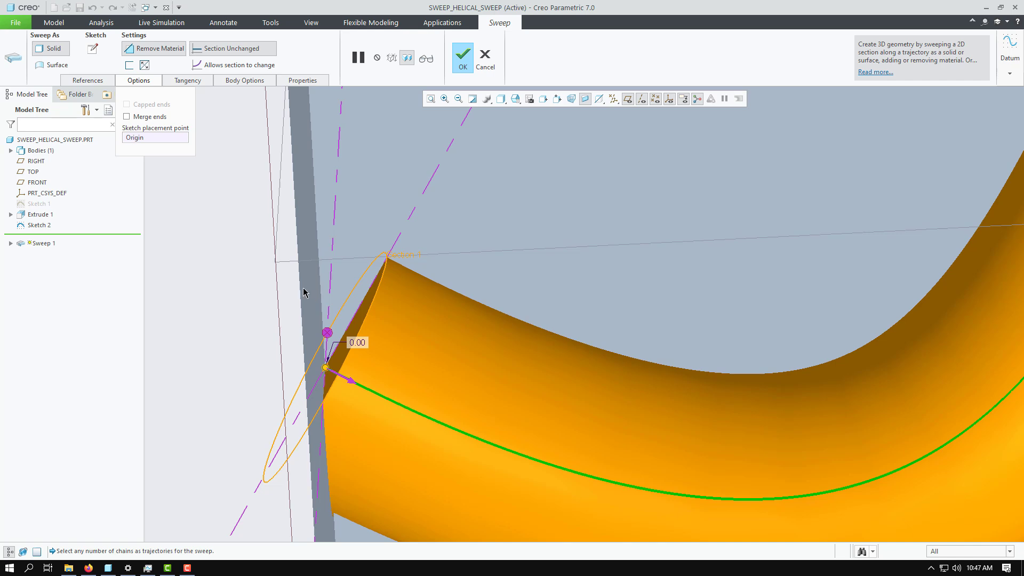
scroll(272, 273, up, 3)
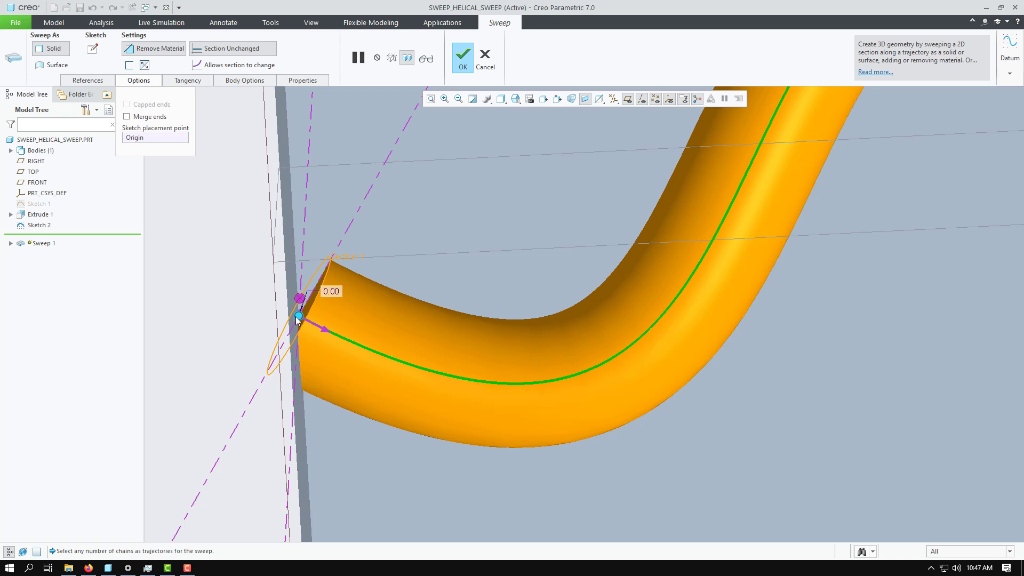
Enable Merge ends for the swept cut and inspect both ends at the block's side faces.
click(156, 119)
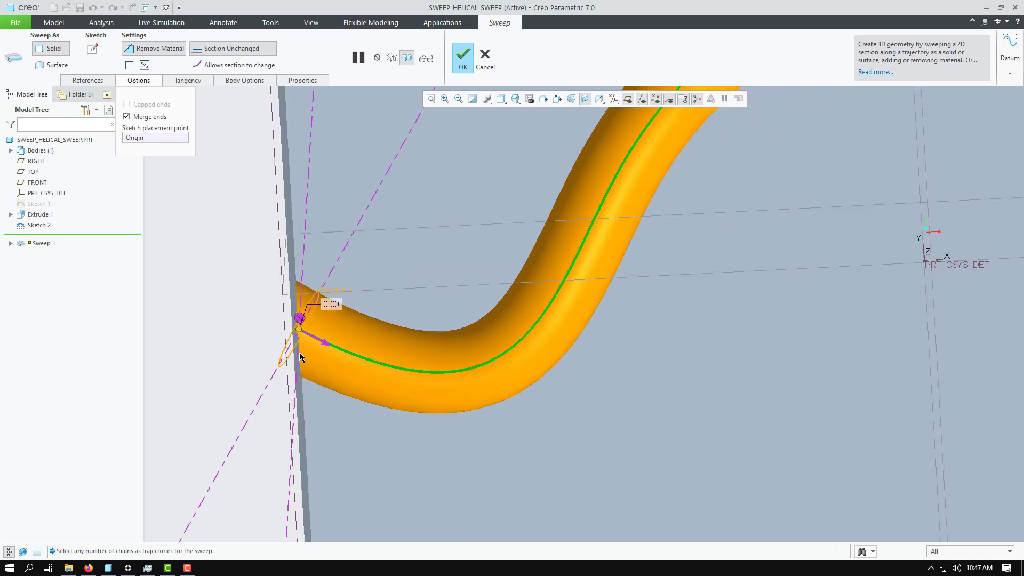
scroll(300, 352, up, 2)
middle_drag(273, 344, 313, 343)
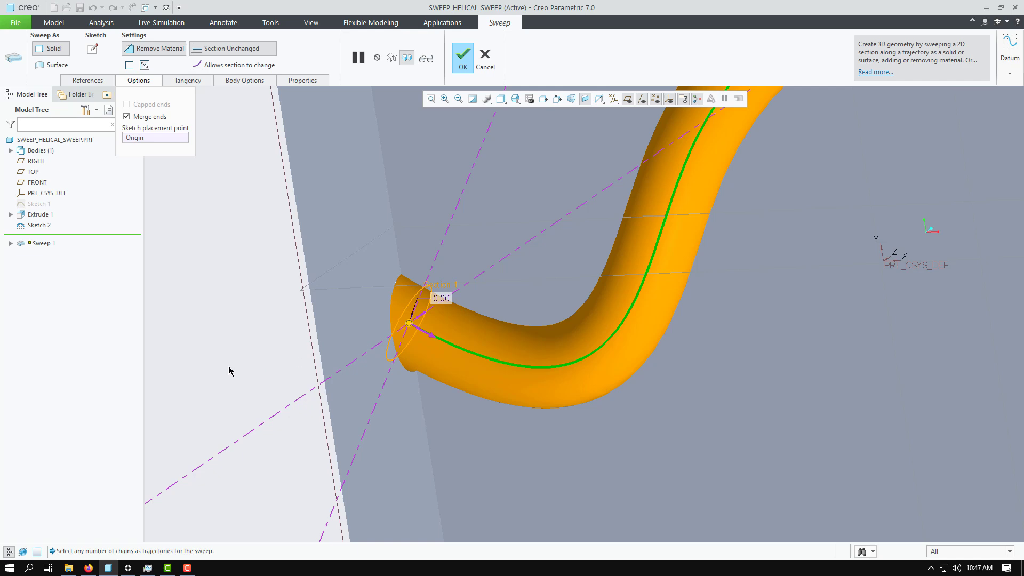
key(ctrl+d)
scroll(755, 339, up, 4)
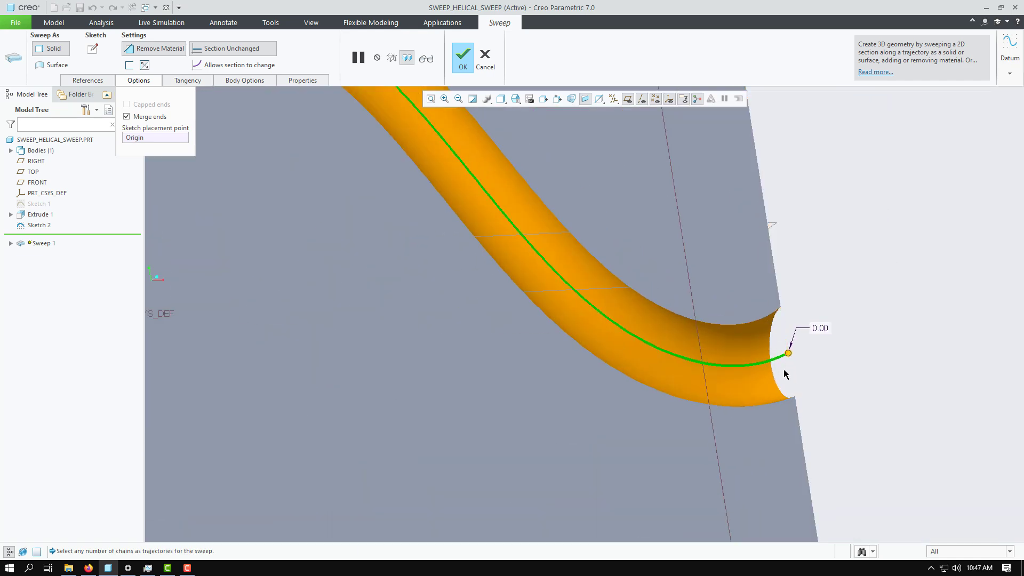
scroll(784, 373, down, 4)
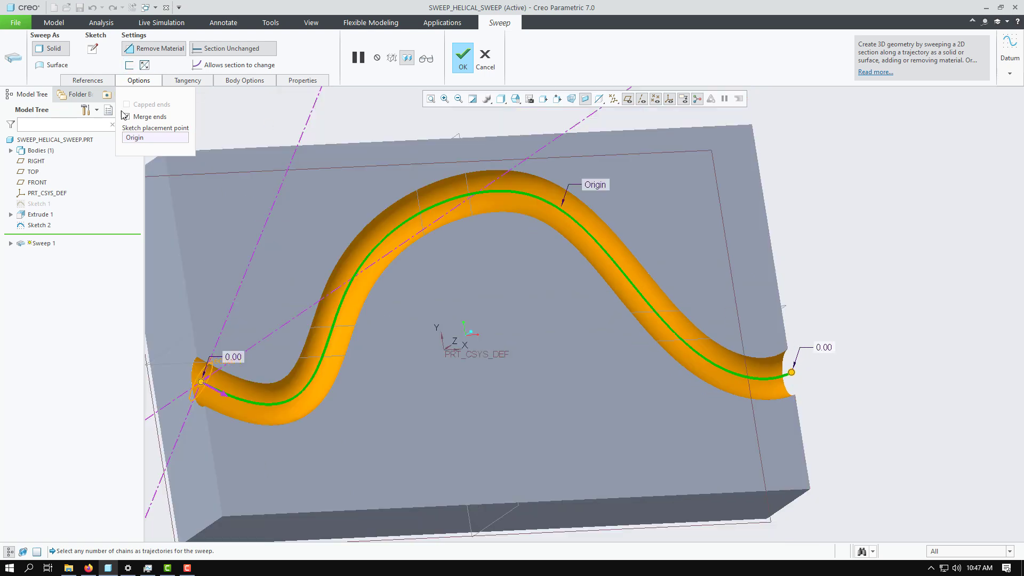
Set the section plane control to Constant Normal Direction, using the block's side face at the spline's start as direction reference, and inspect the groove.
click(88, 80)
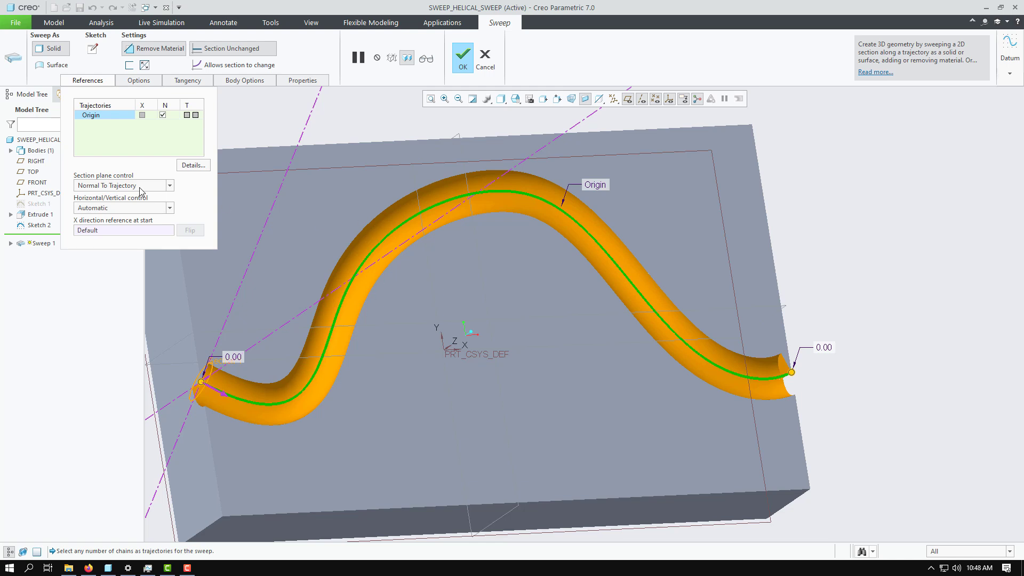
click(170, 186)
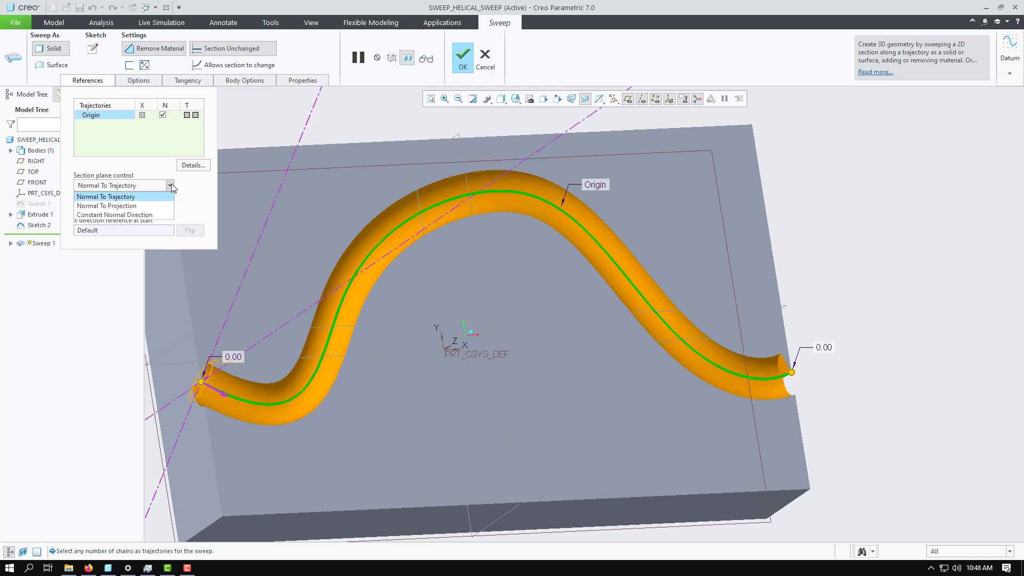
click(143, 216)
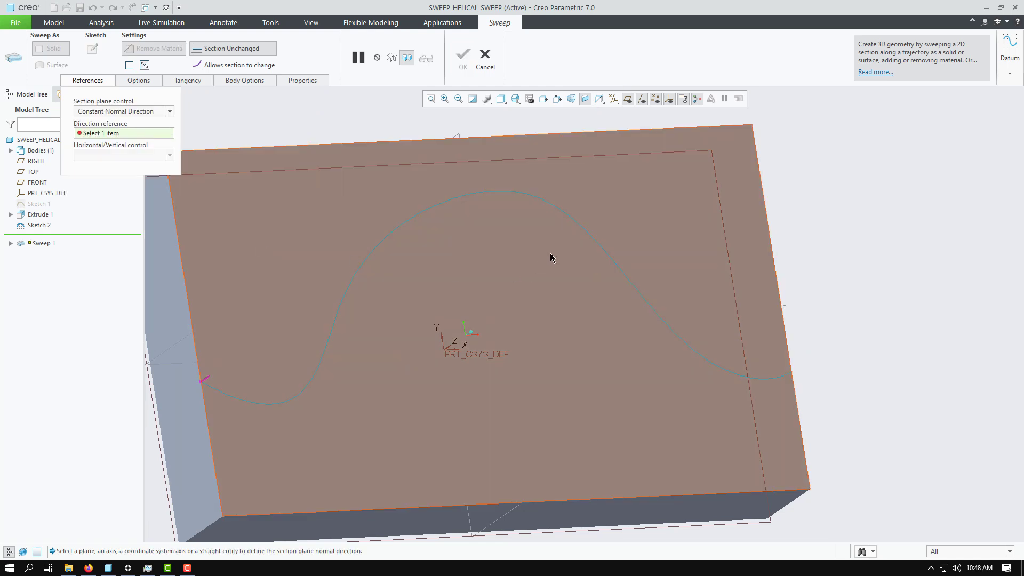
scroll(552, 258, up, 3)
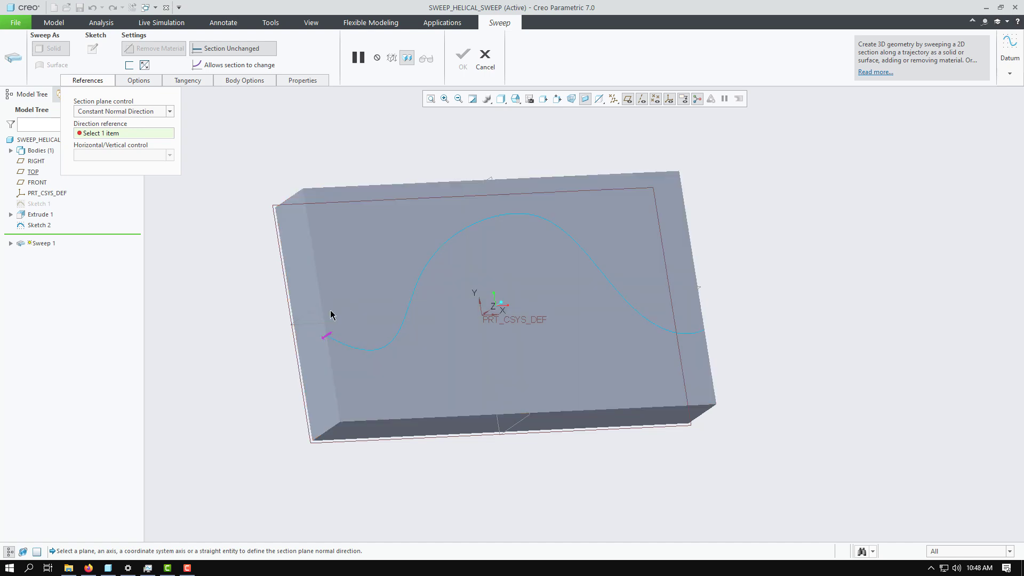
click(303, 272)
mouse_move(511, 254)
middle_down()
mouse_move(488, 249)
mouse_move(487, 235)
mouse_move(491, 258)
mouse_move(465, 278)
middle_up()
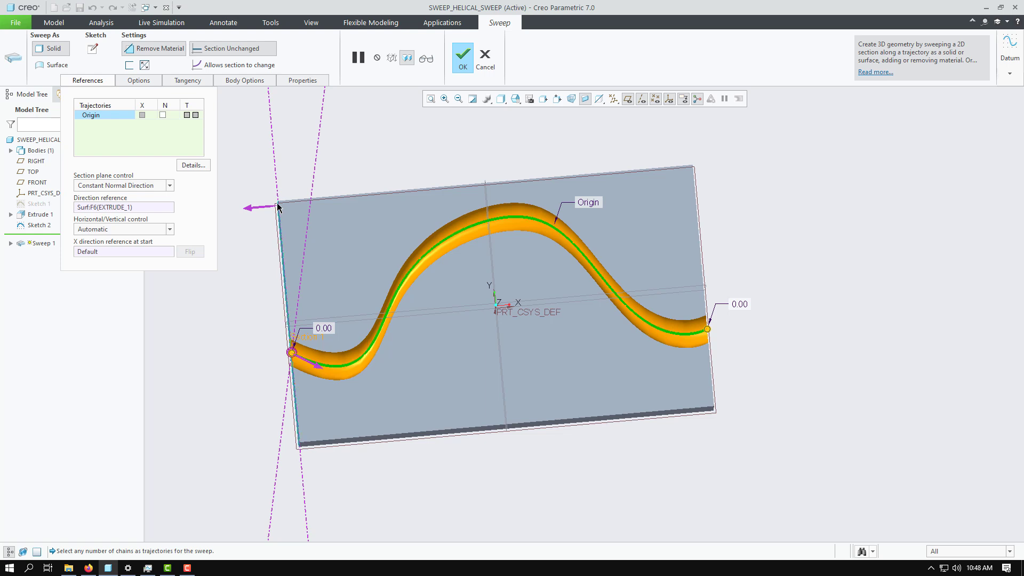
middle_drag(354, 240, 361, 246)
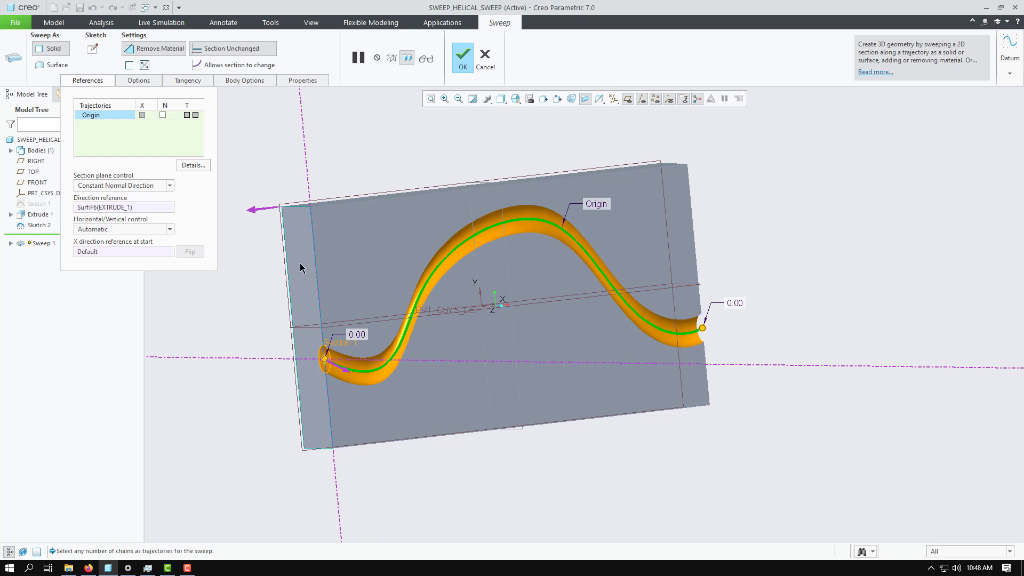
middle_drag(461, 385, 446, 379)
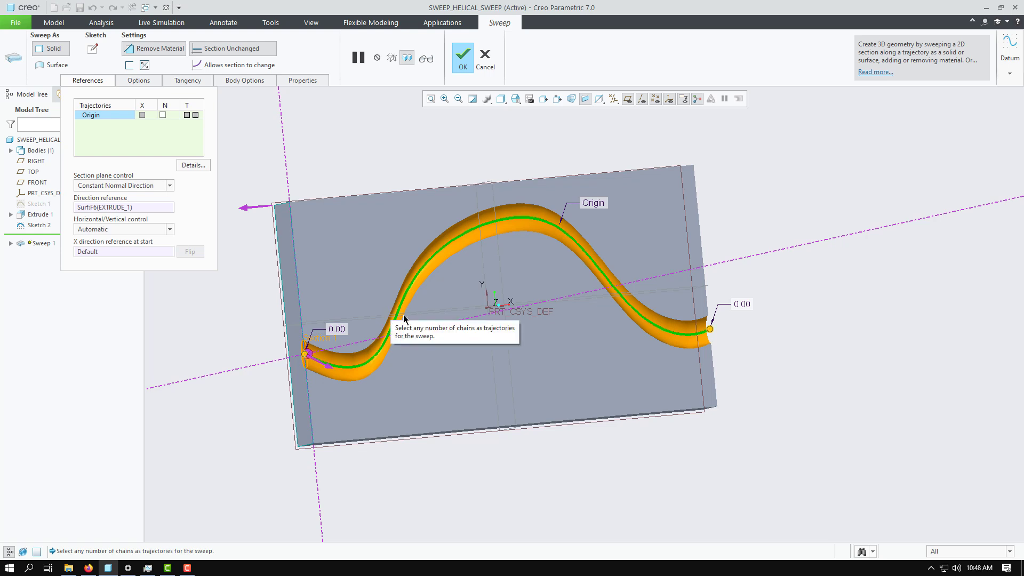
middle_drag(416, 312, 500, 245)
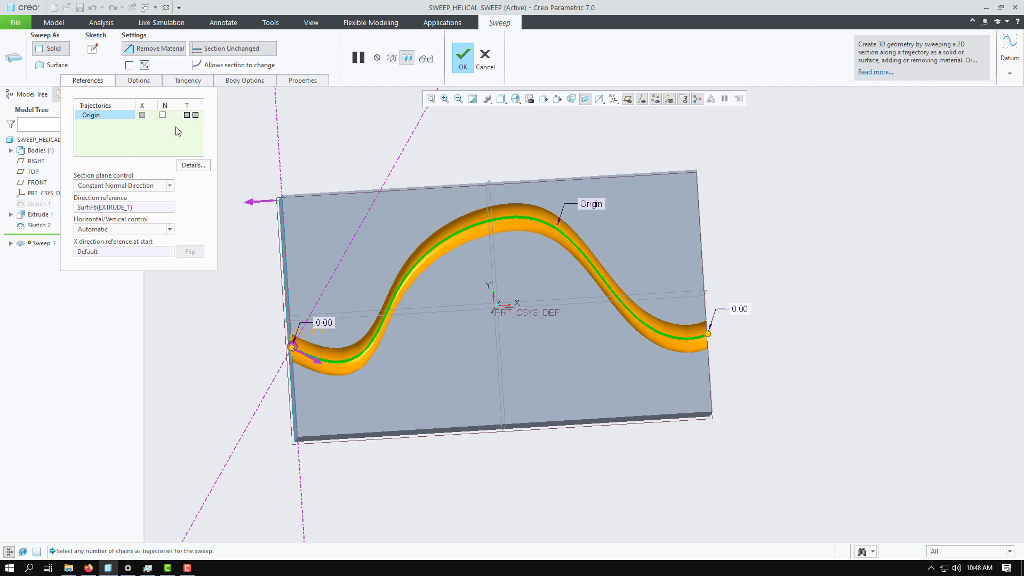
Set the sweep's section plane control back to Normal To Trajectory.
click(130, 186)
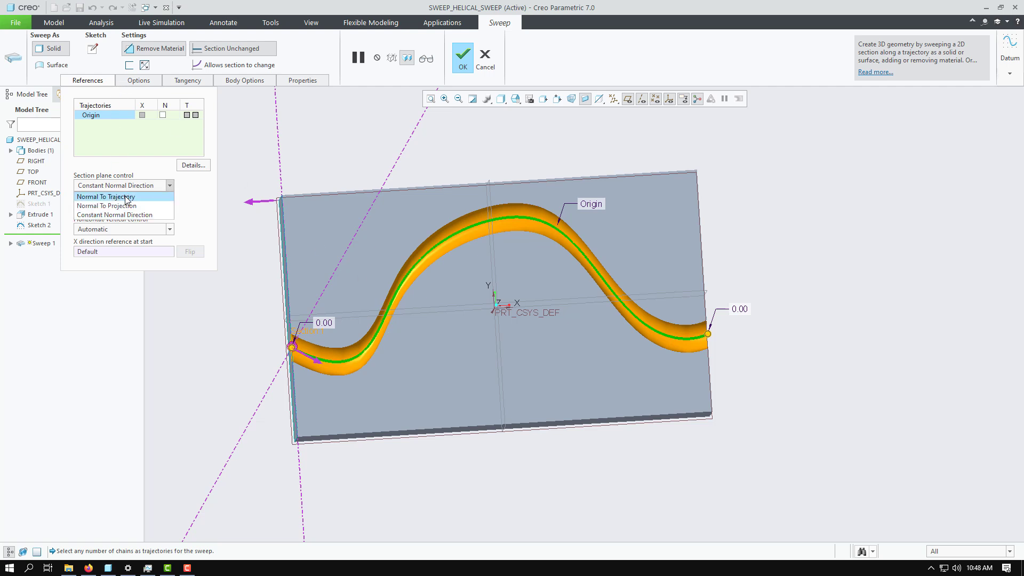
click(128, 197)
click(85, 81)
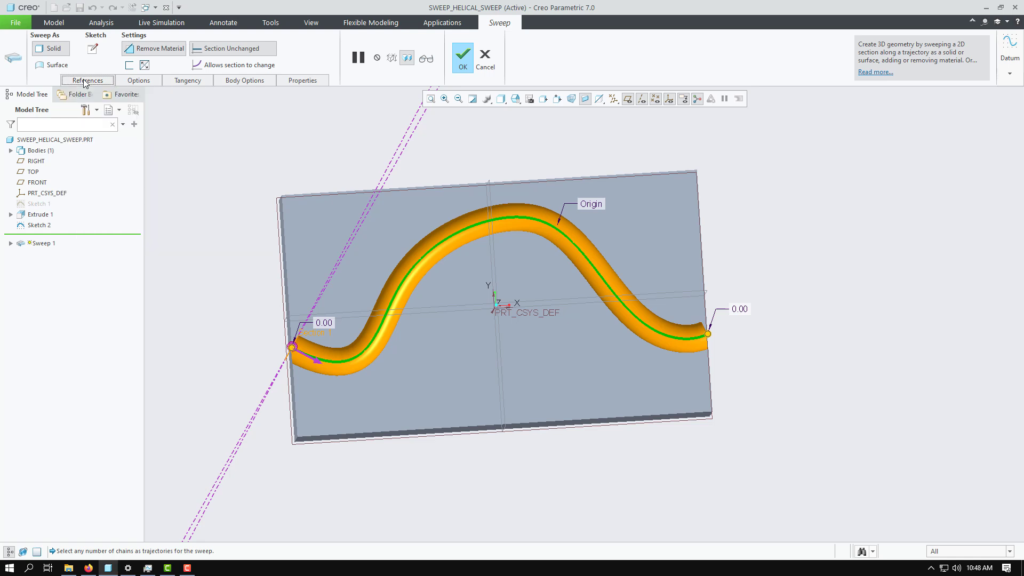
Enable Merge ends again for the trajectory-normal cut and inspect its ends.
click(140, 80)
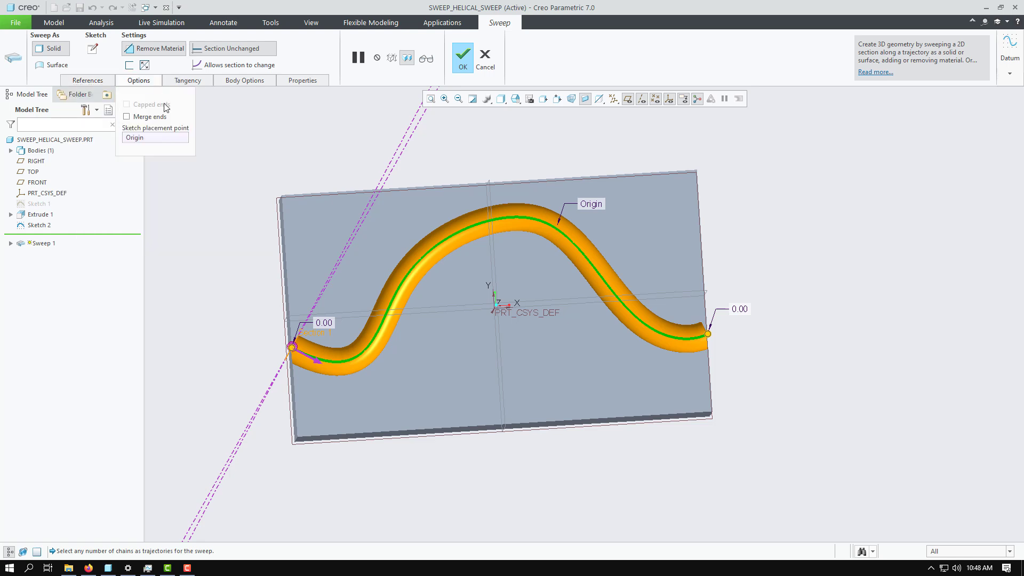
right_click(234, 263)
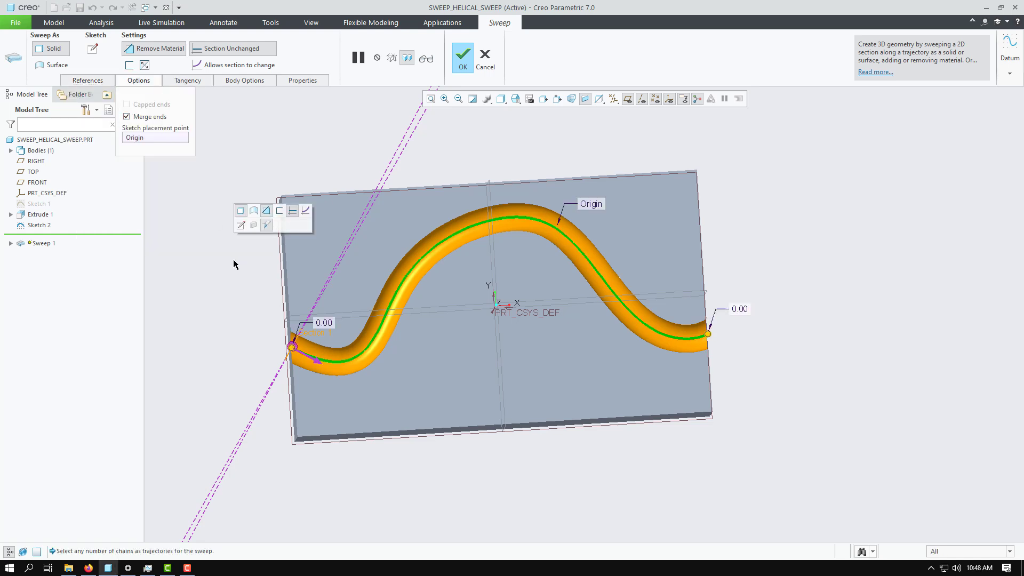
middle_drag(512, 349, 544, 333)
scroll(454, 351, up, 5)
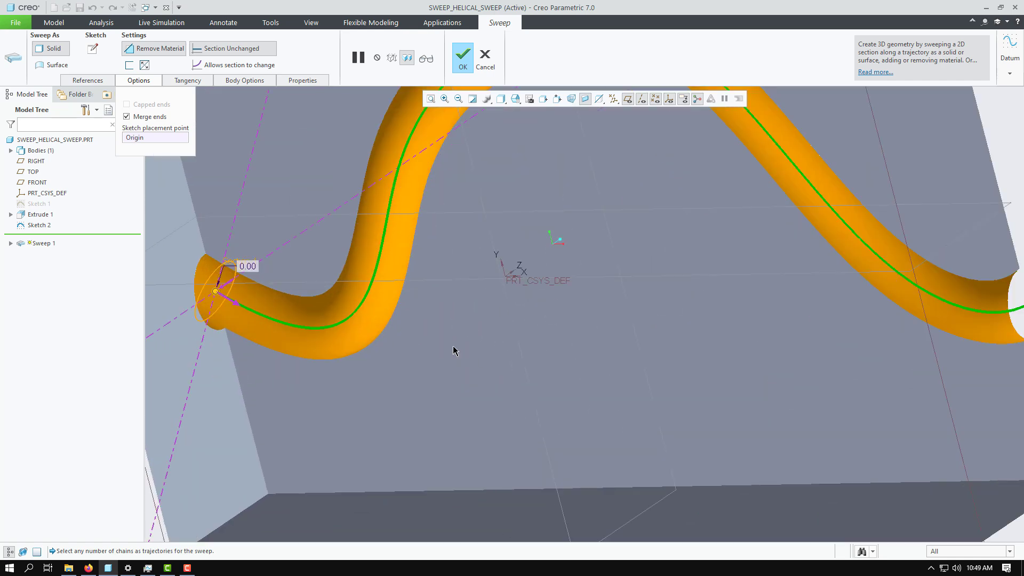
Turn off Remove Material and Merge ends, and inspect the sweep as added solid material.
click(158, 48)
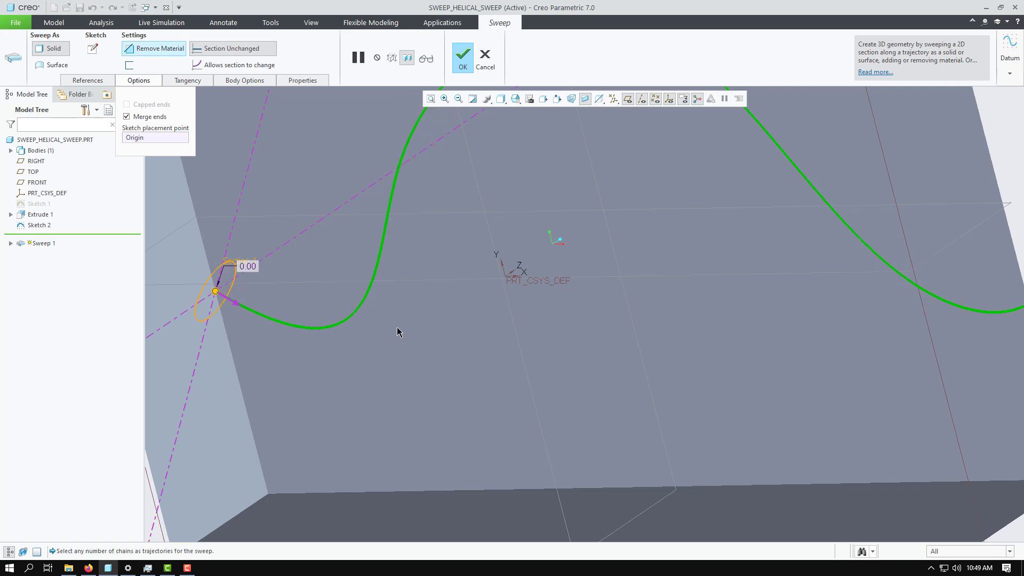
click(153, 117)
scroll(327, 300, down, 5)
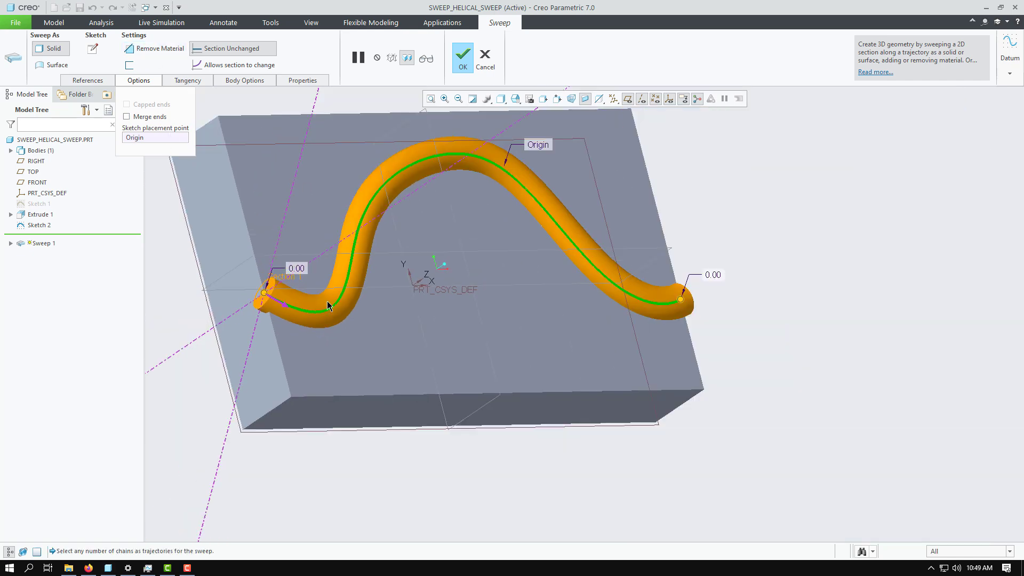
mouse_move(319, 239)
middle_down()
mouse_move(348, 212)
mouse_move(336, 227)
middle_up()
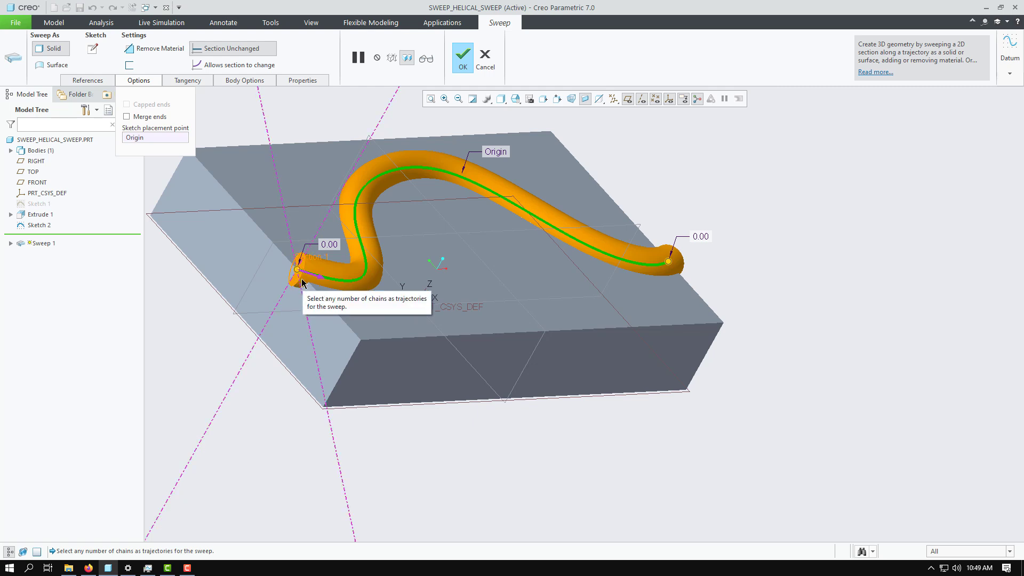
middle_drag(622, 239, 605, 252)
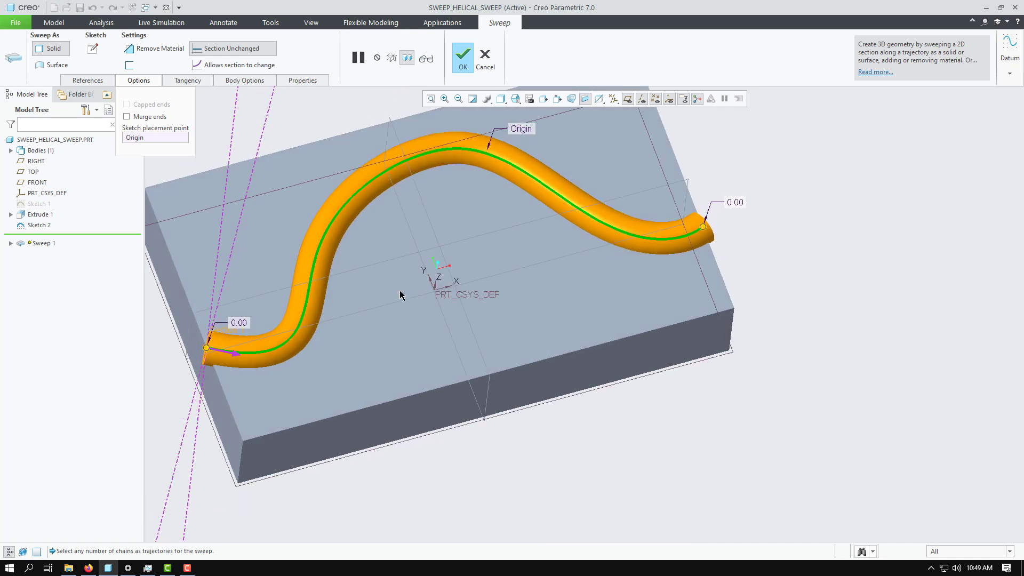
middle_drag(373, 268, 343, 217)
Switch the sweep back to removing material, inspect the cut, and cancel the sweep feature.
click(150, 50)
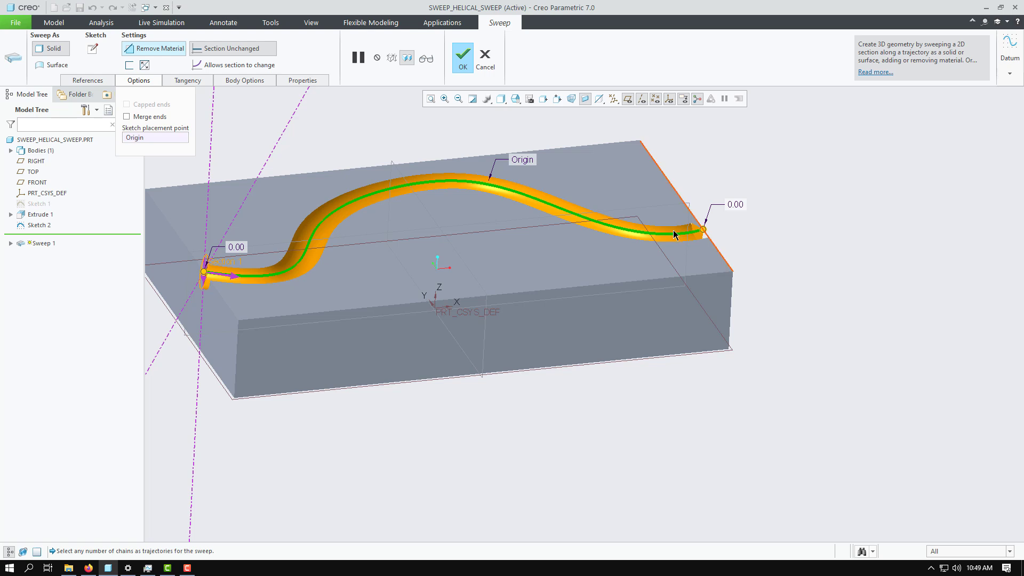
middle_drag(345, 266, 307, 305)
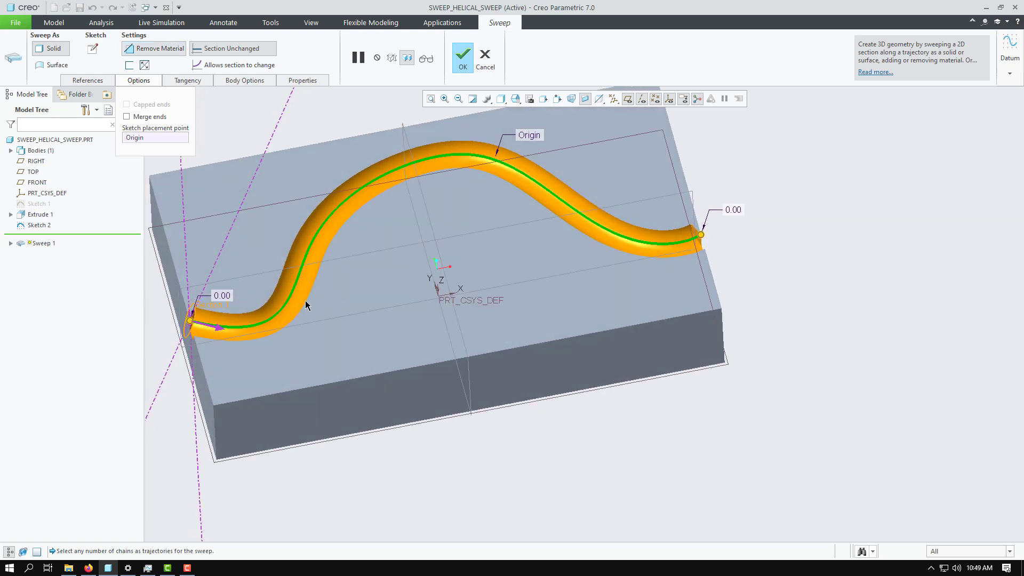
click(612, 234)
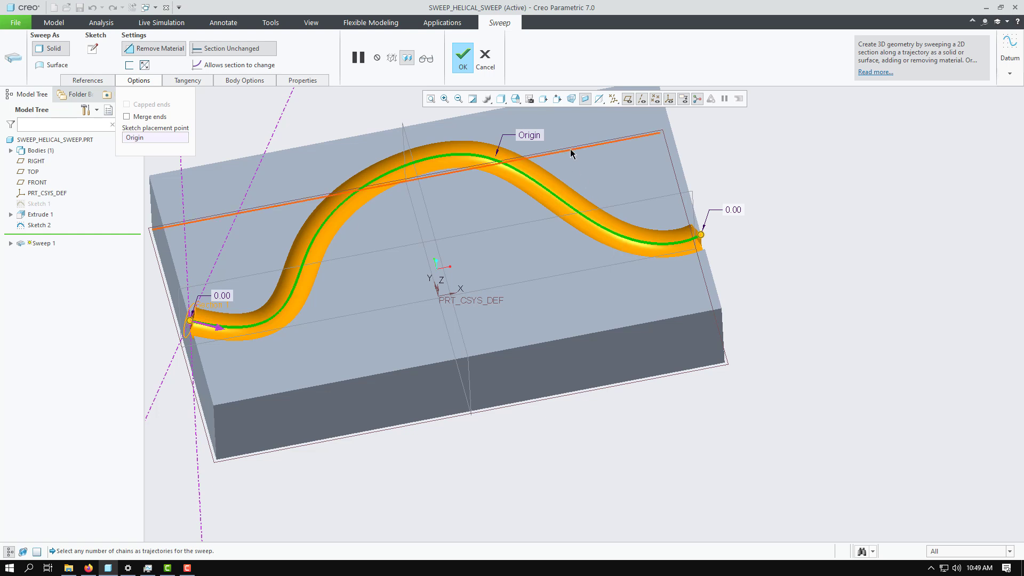
click(485, 60)
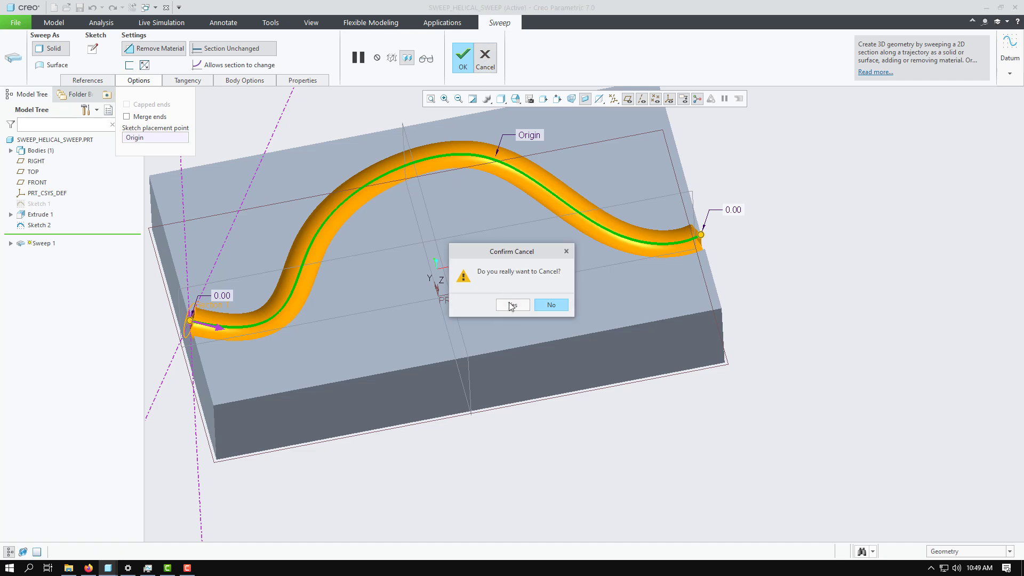
click(514, 305)
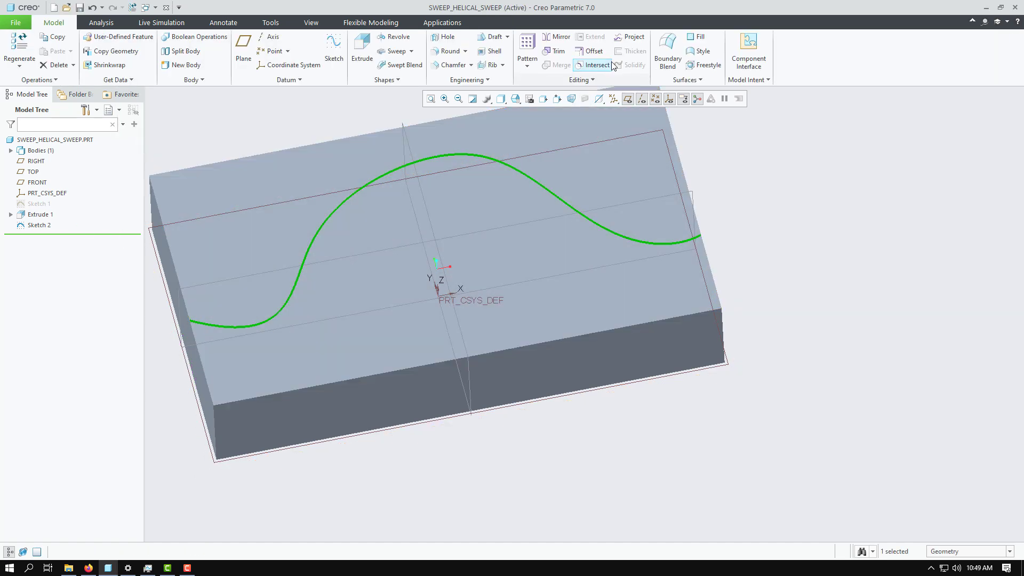
Delete Sketch 1 together with its dependent extrude and spline sketch, and restore the default orientation.
click(38, 205)
right_click(38, 205)
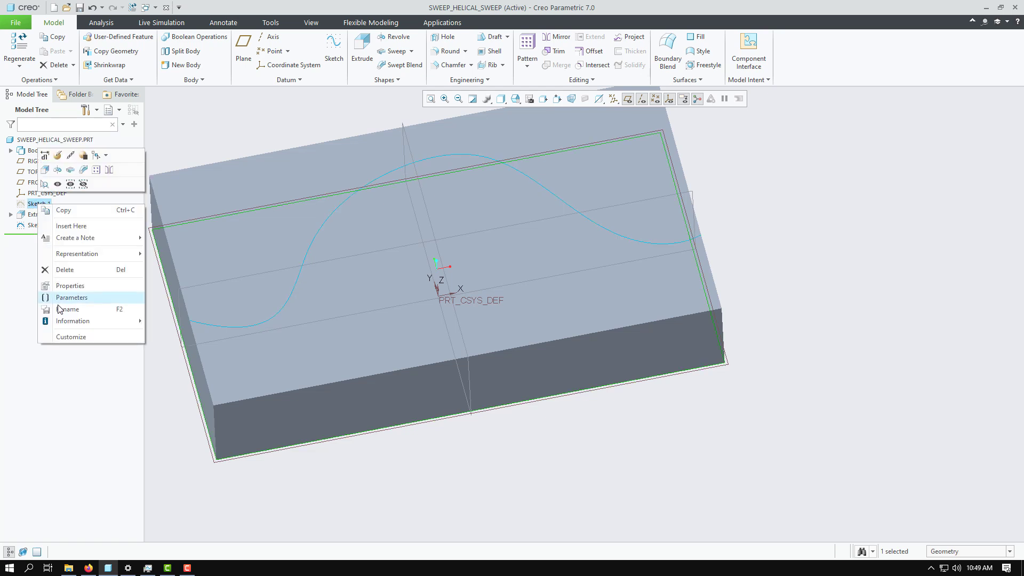
click(65, 271)
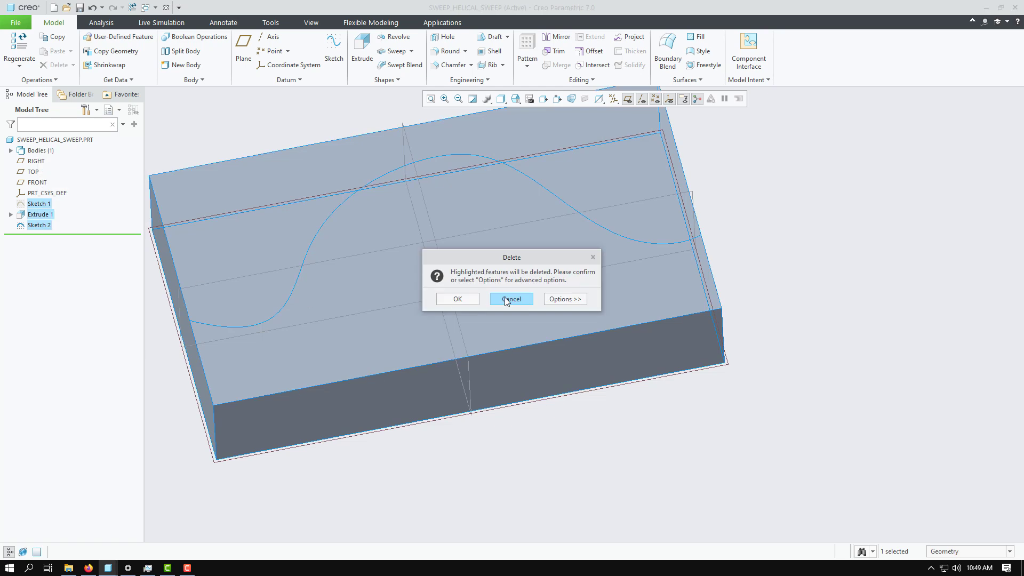
click(453, 301)
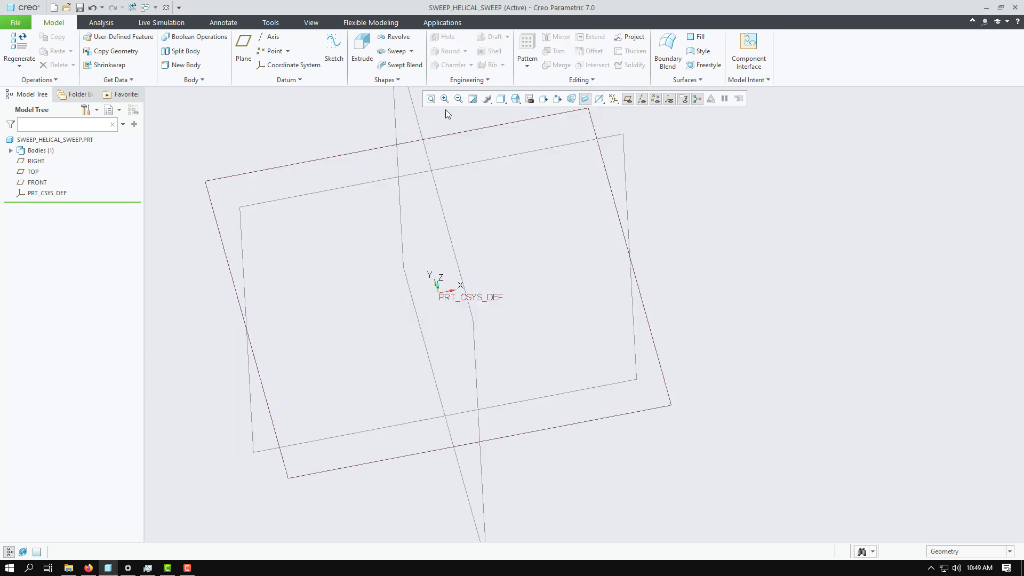
click(431, 99)
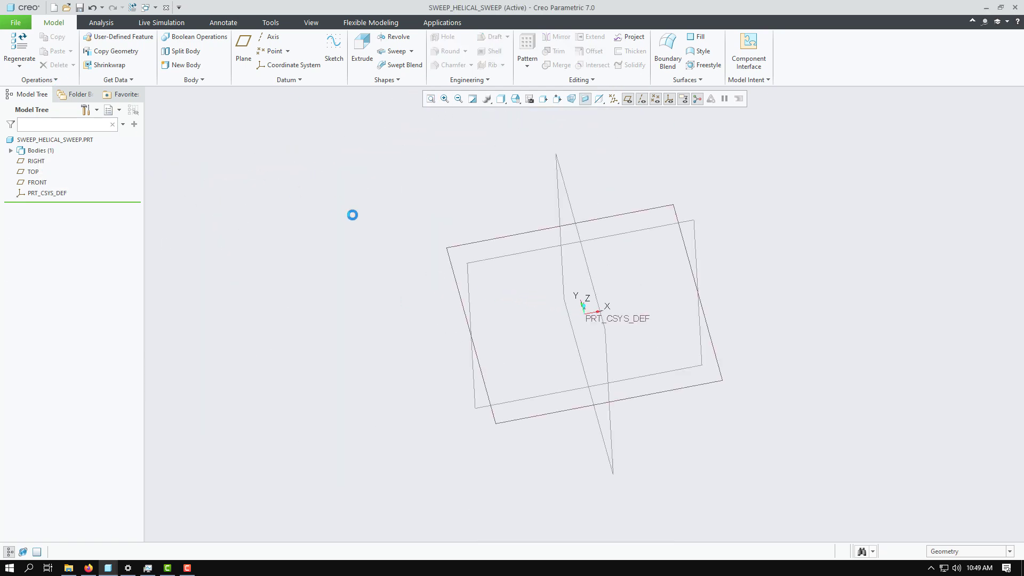
click(515, 100)
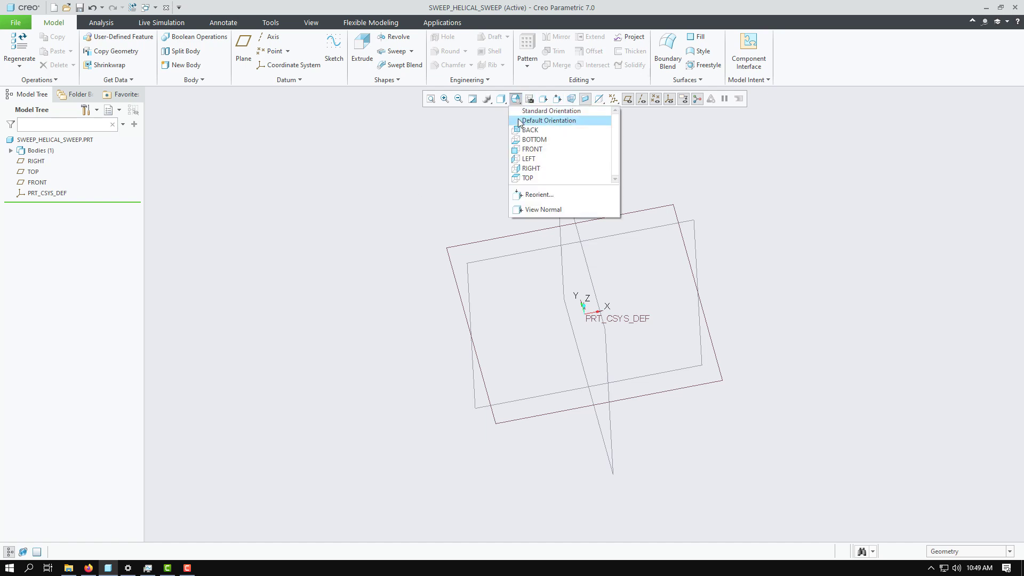
click(518, 120)
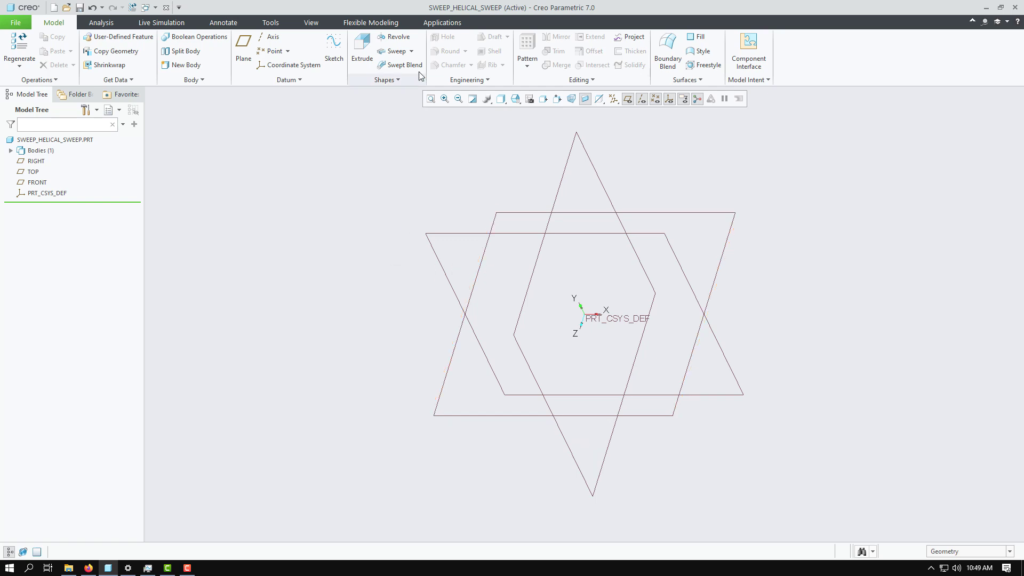
click(412, 52)
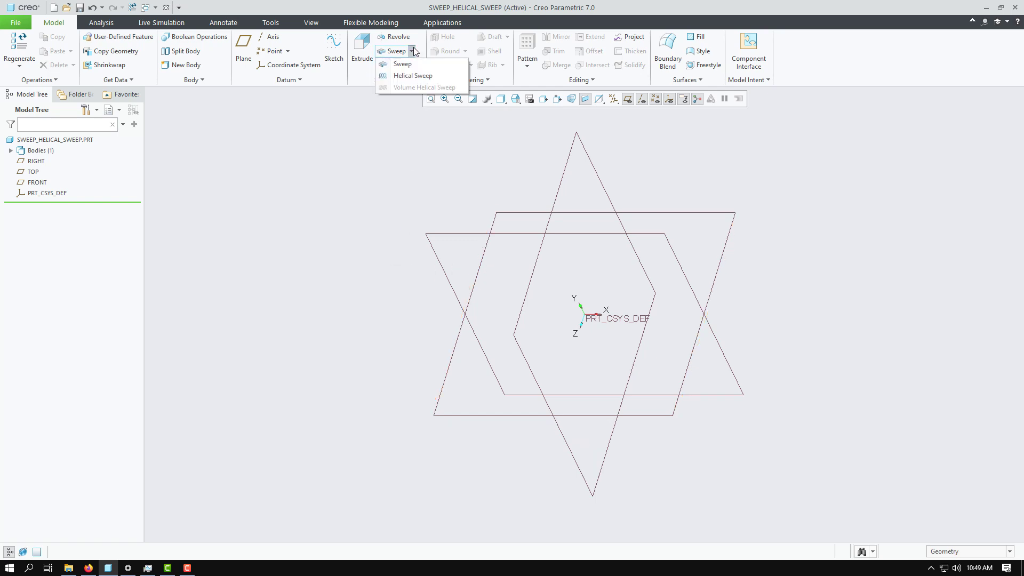
click(408, 77)
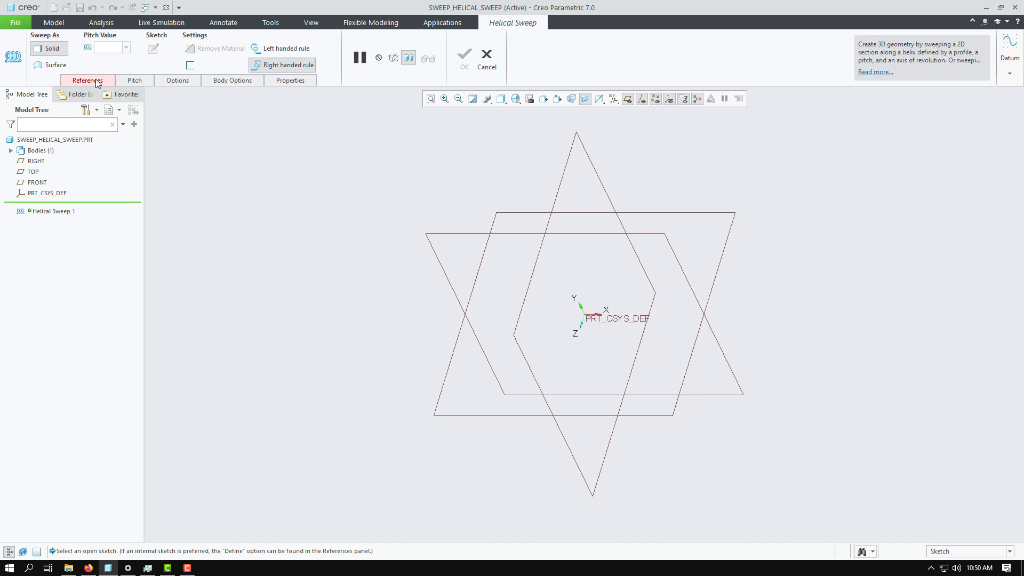
click(486, 58)
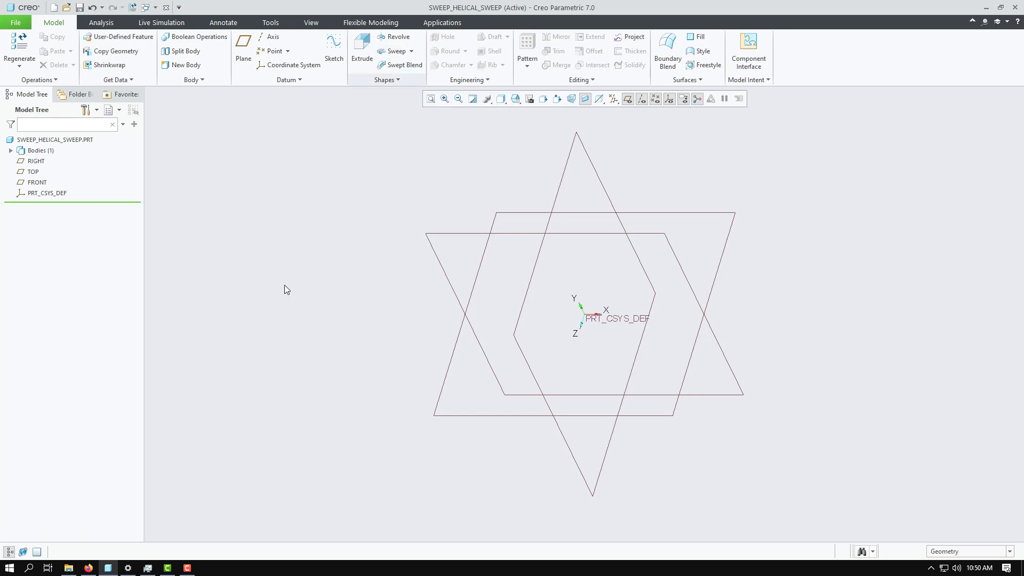
click(389, 51)
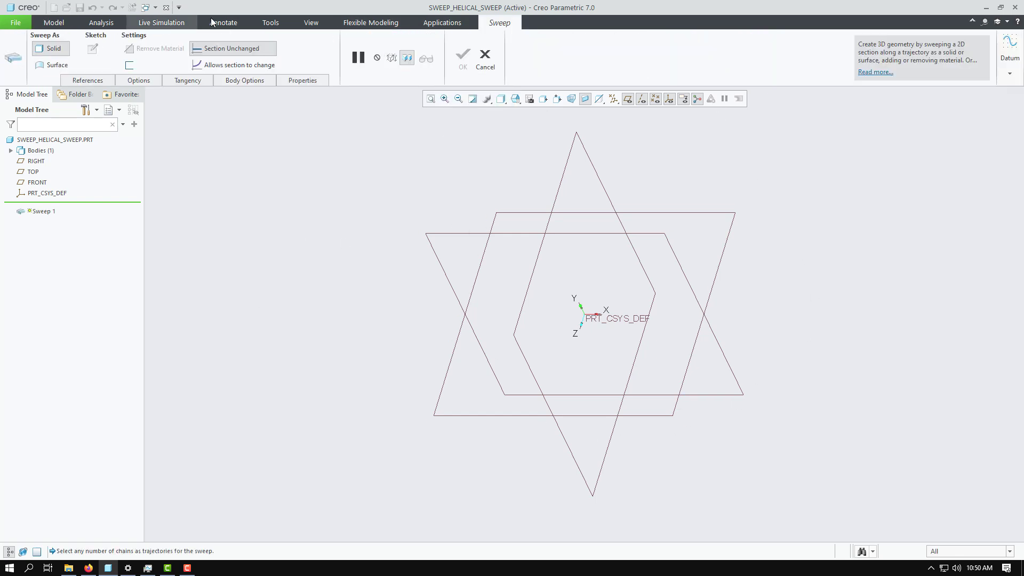
click(85, 82)
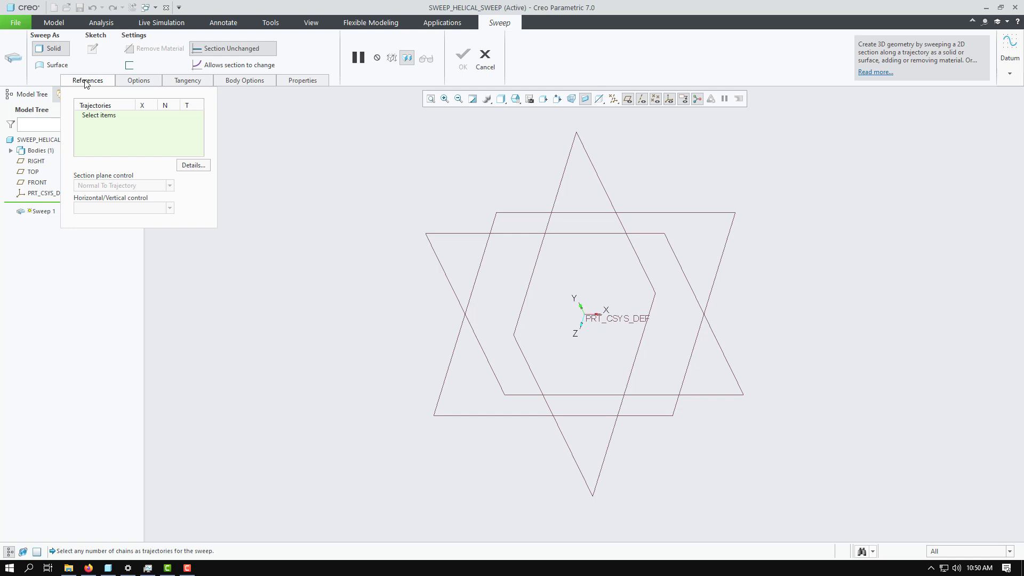
click(86, 81)
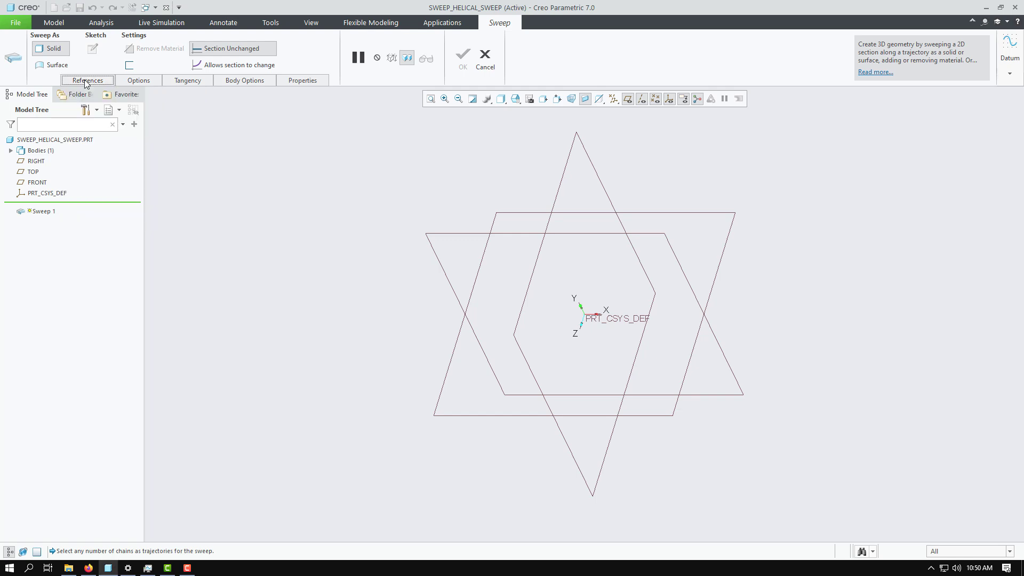
click(1010, 73)
click(981, 95)
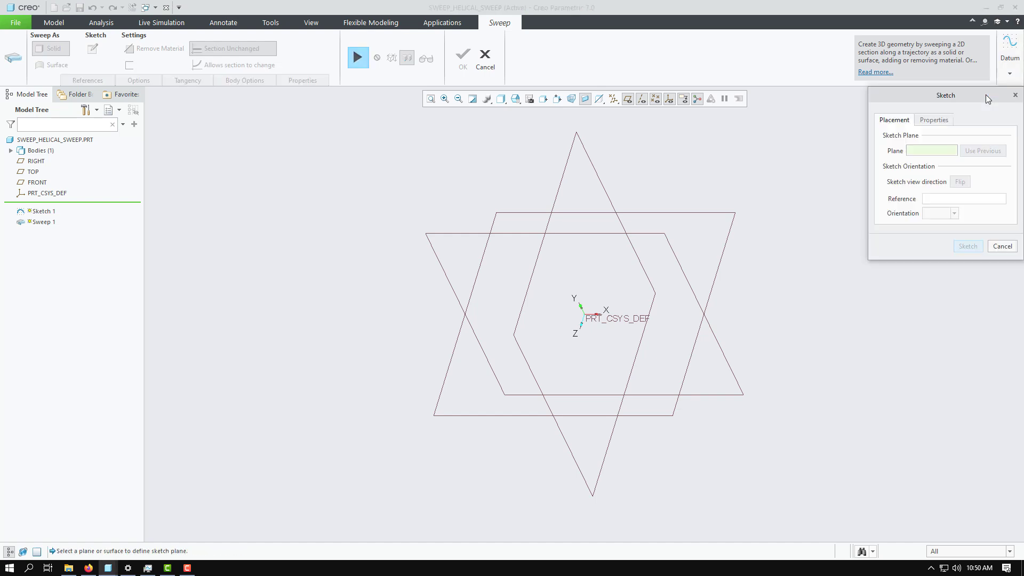
click(1002, 247)
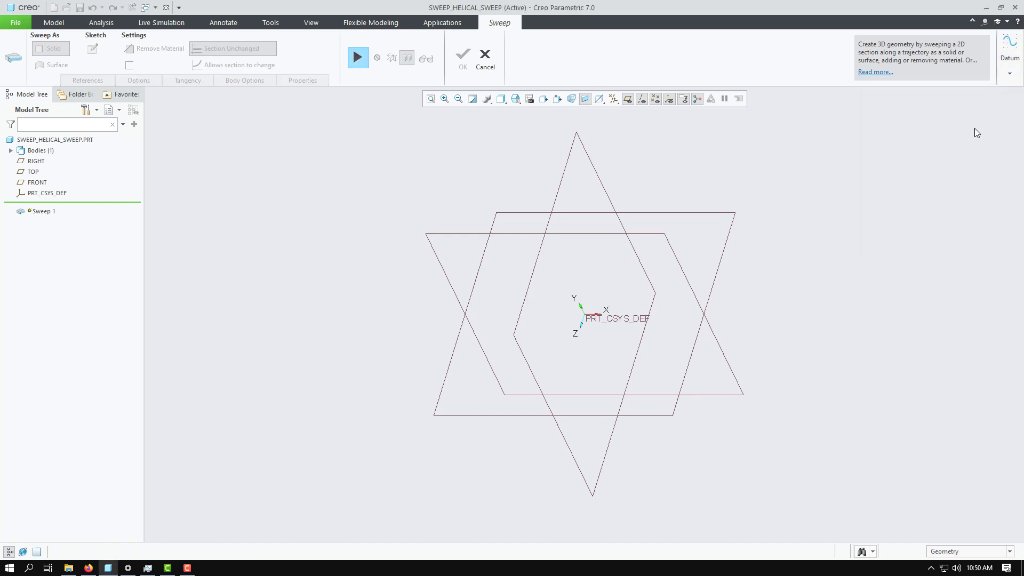
click(485, 57)
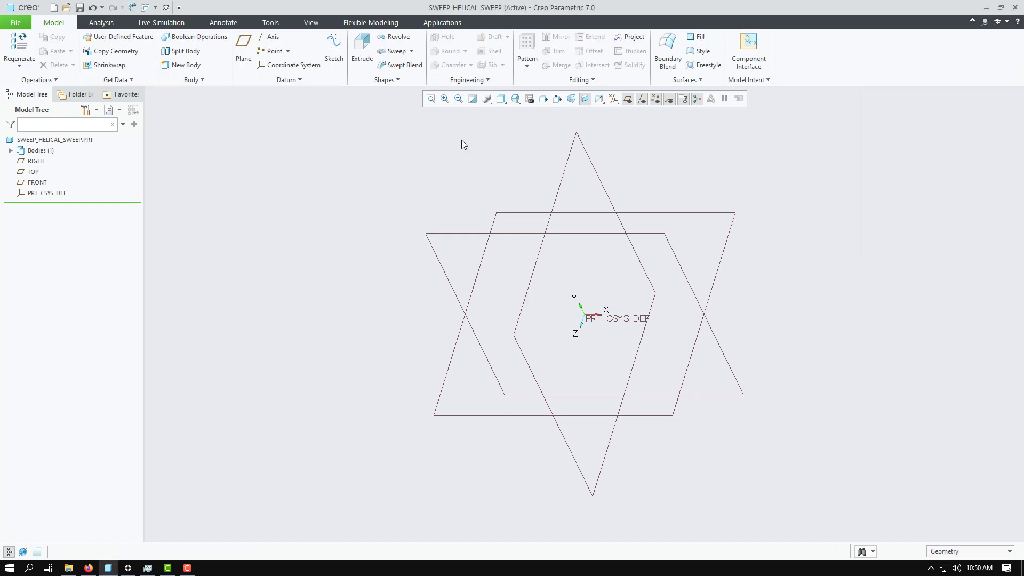
Start a Helical Sweep and define its helix profile sketch on the RIGHT plane with TOP as left reference, viewed flat.
click(412, 51)
click(410, 76)
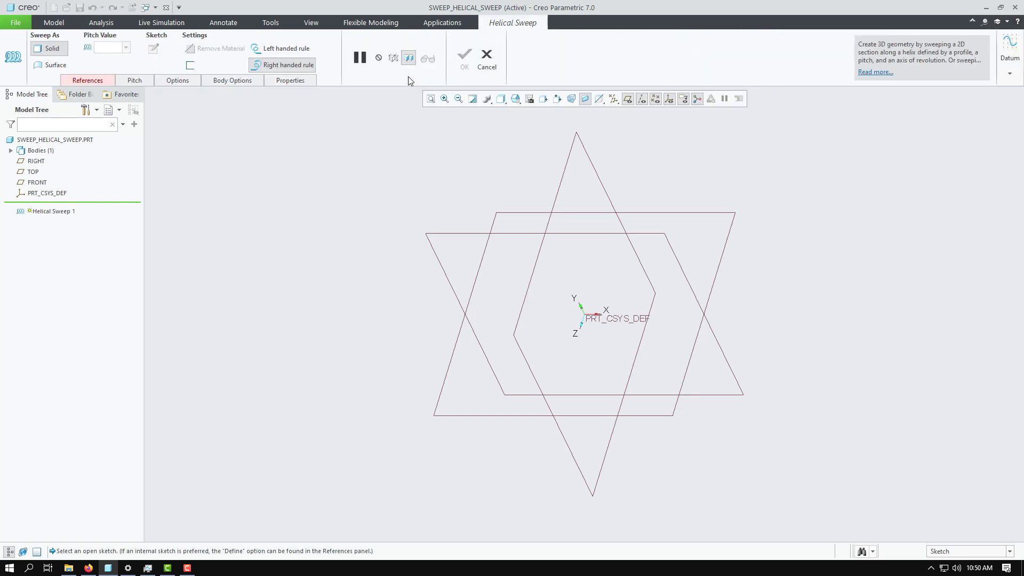
click(94, 81)
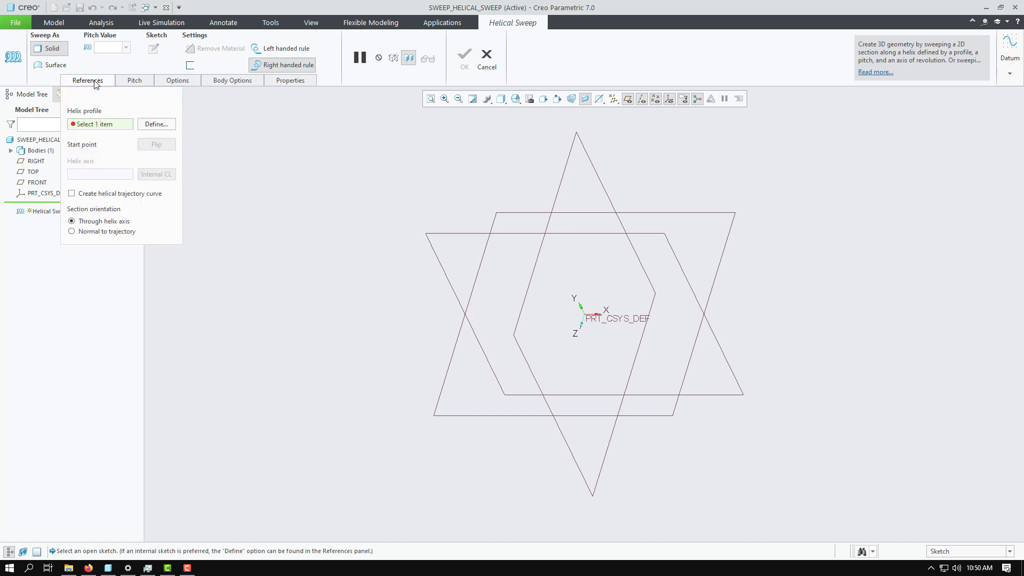
click(163, 128)
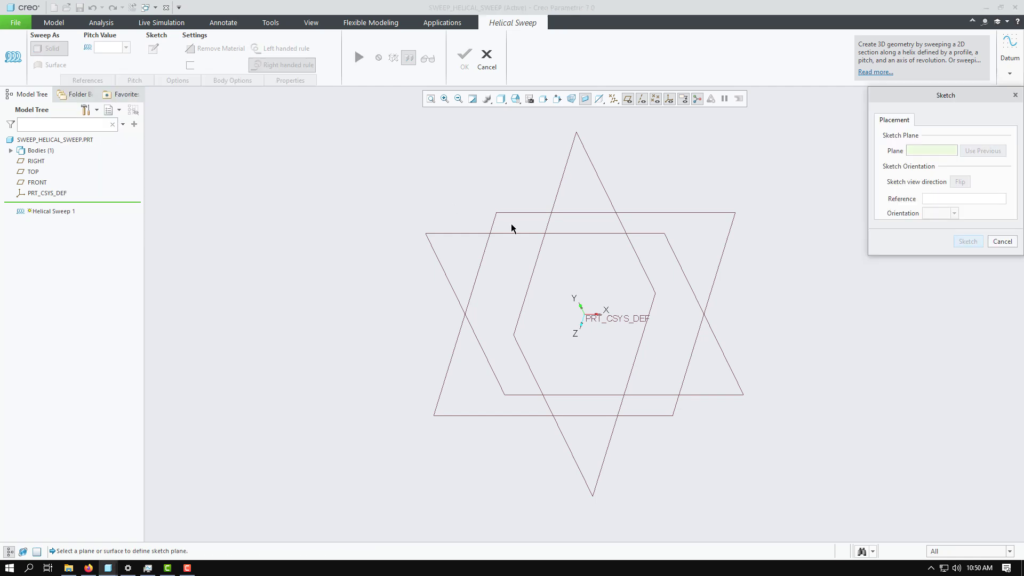
click(36, 162)
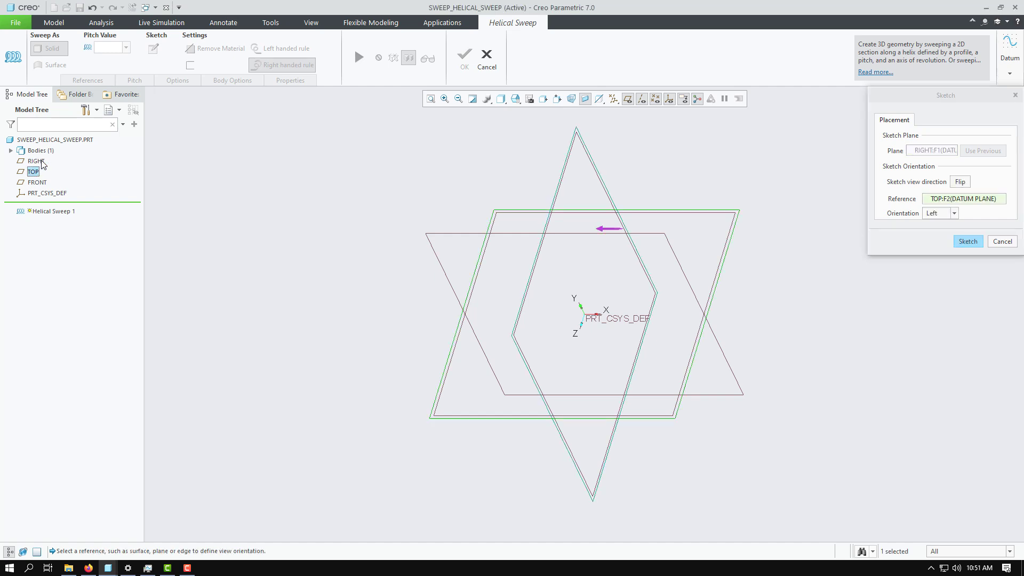
click(967, 241)
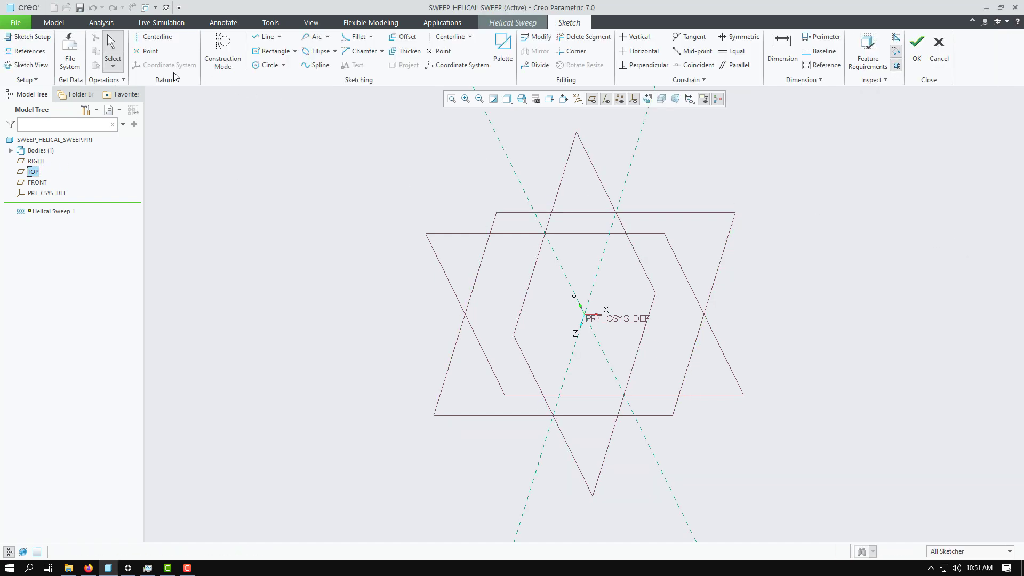
click(26, 64)
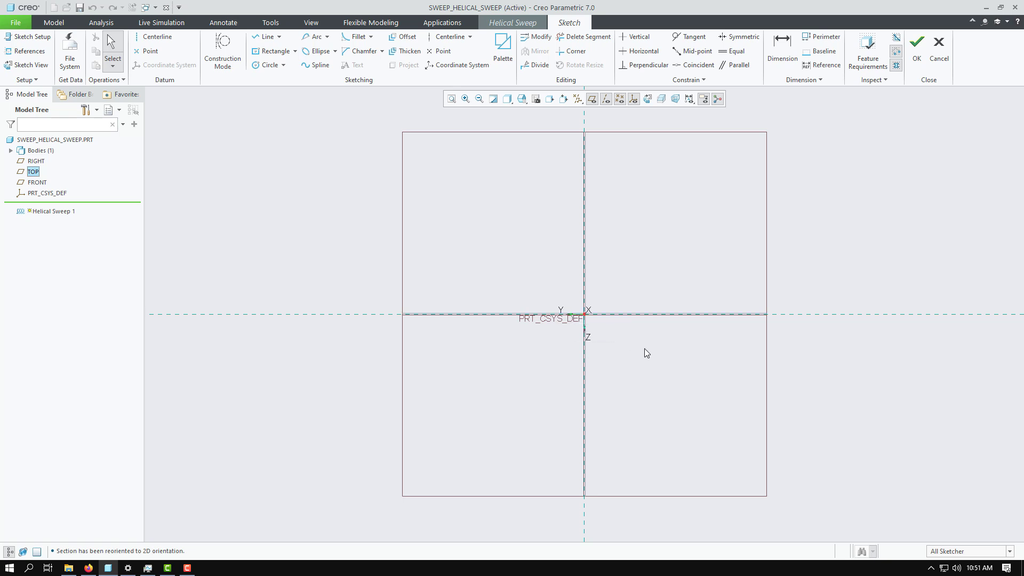
Sketch a vertical line to the left of the vertical reference, crossing the horizontal reference.
click(265, 36)
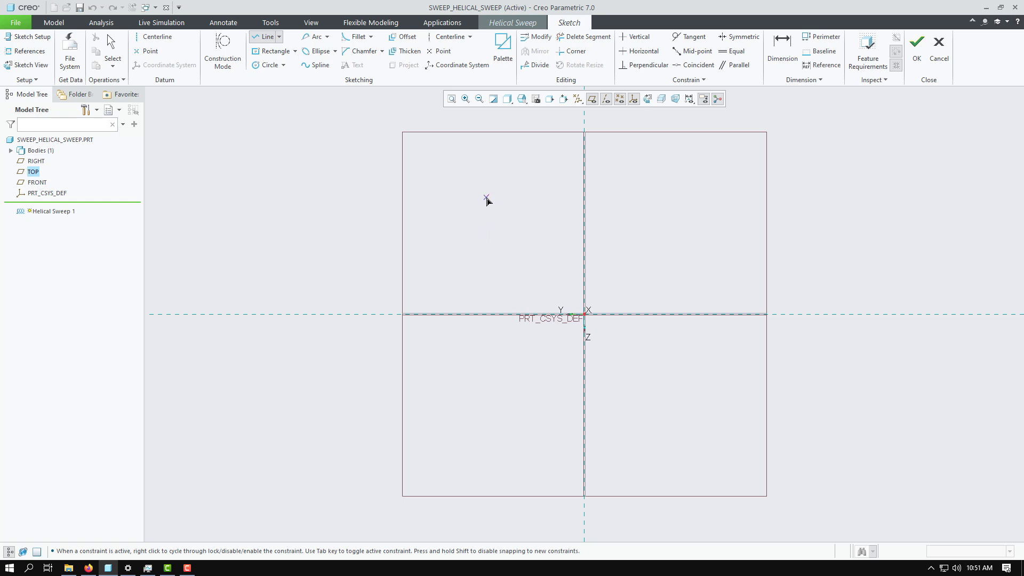
click(496, 194)
click(496, 444)
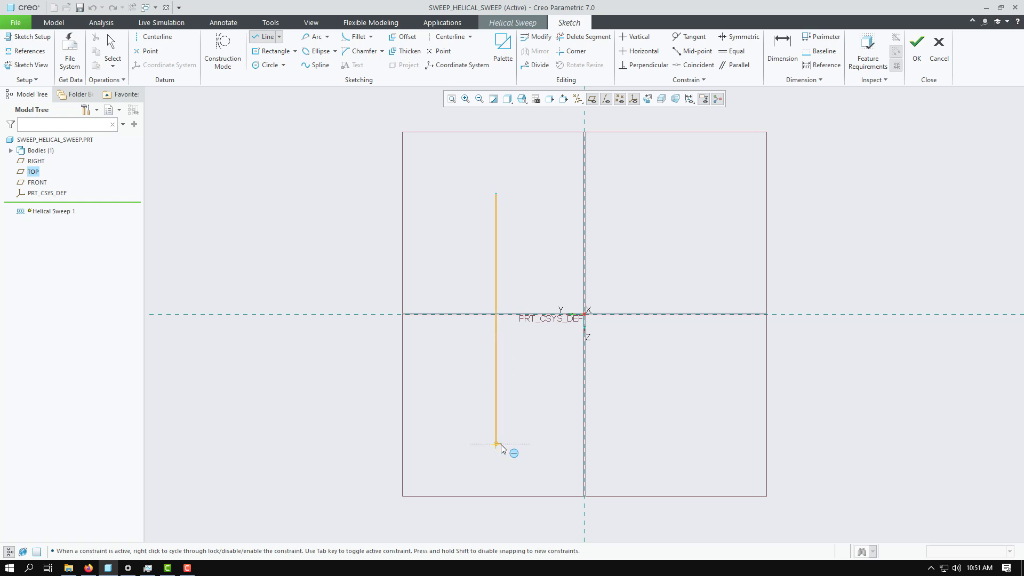
middle_click(441, 243)
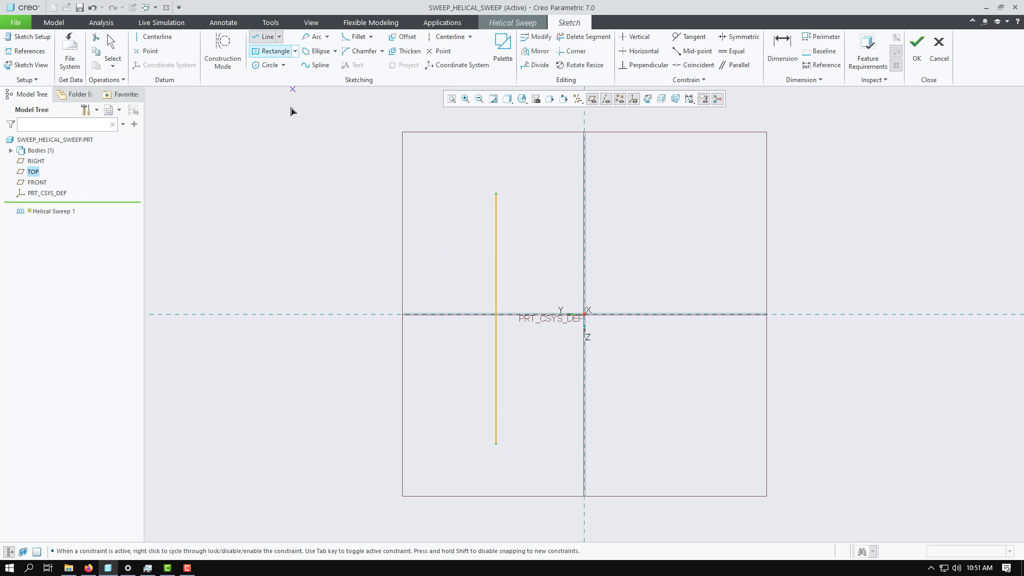
Sketch two slanted lines converging downward, one right of the vertical reference and one crossing it.
click(722, 194)
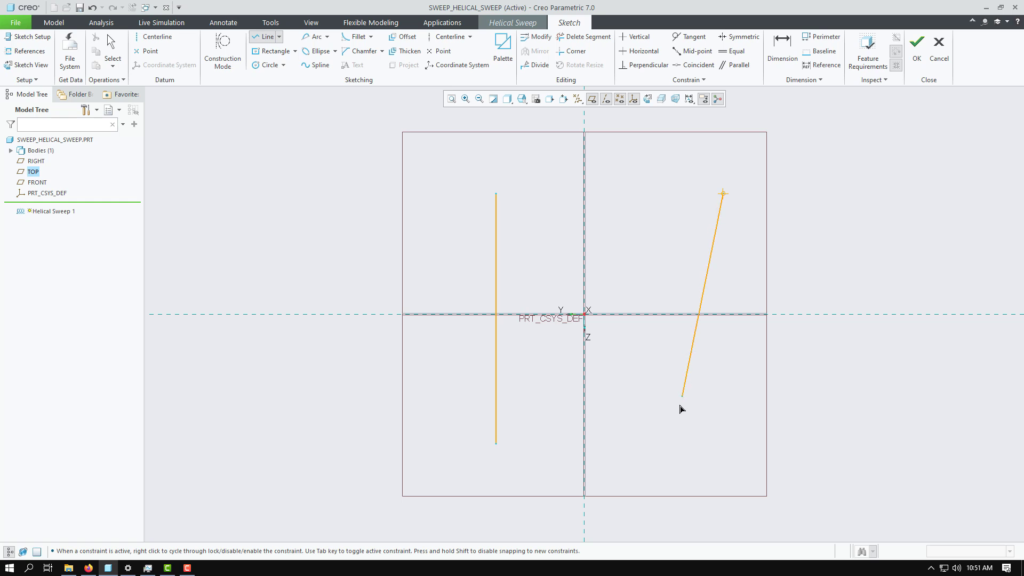
click(675, 425)
middle_click(611, 241)
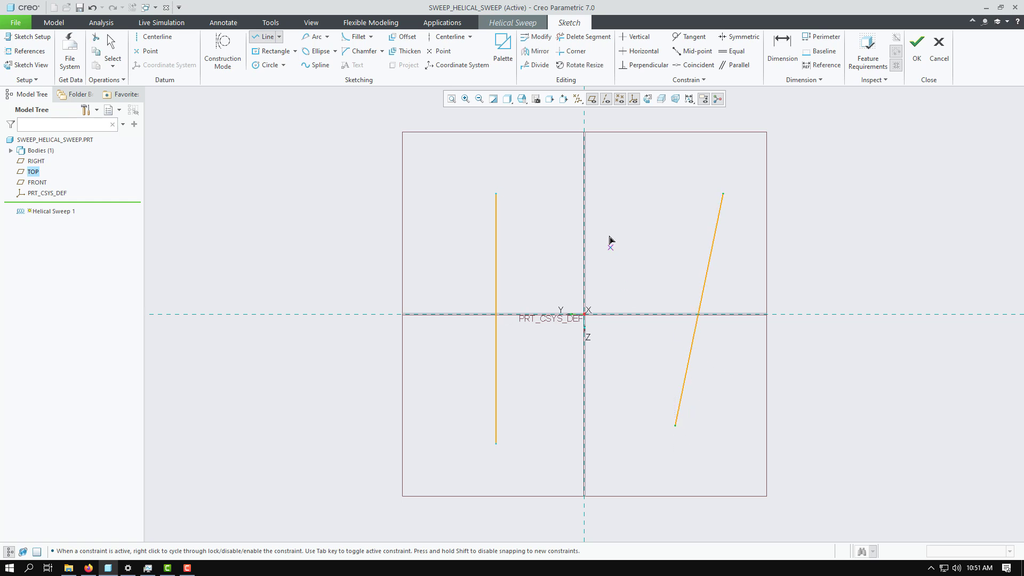
click(567, 200)
click(619, 425)
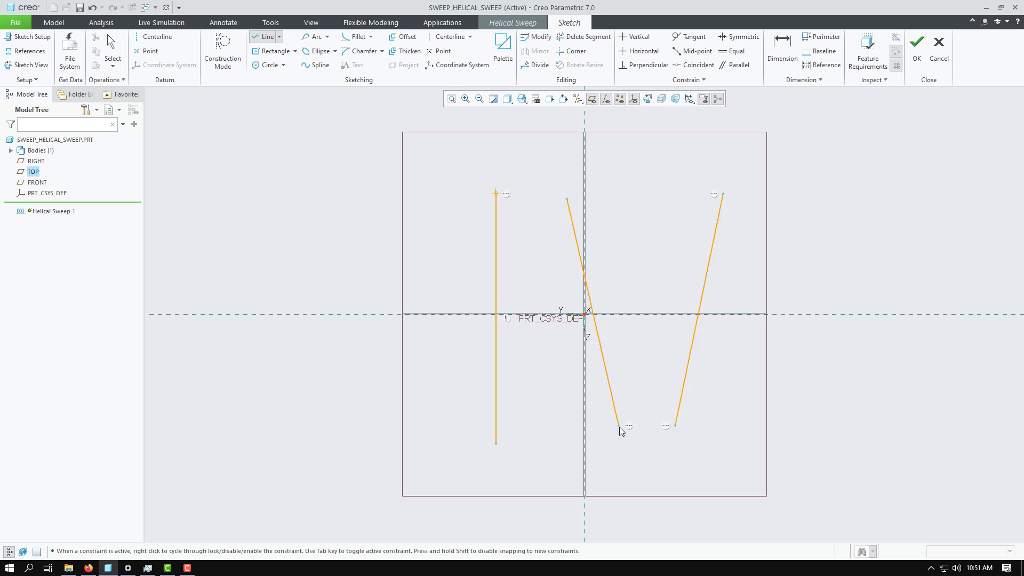
middle_click(749, 230)
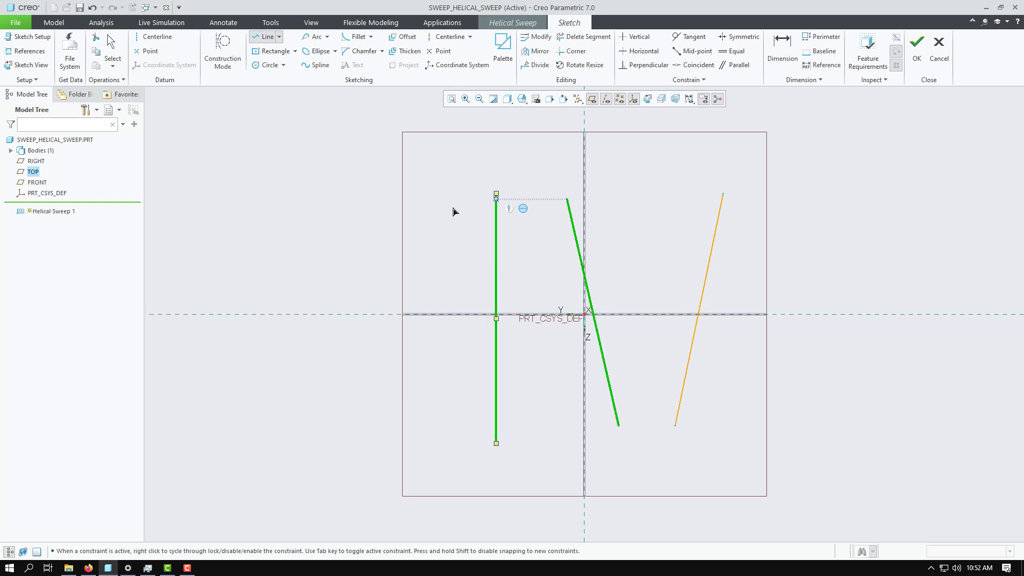
Sketch a second vertical line farther left, with its ends level with those of the first vertical line.
click(413, 193)
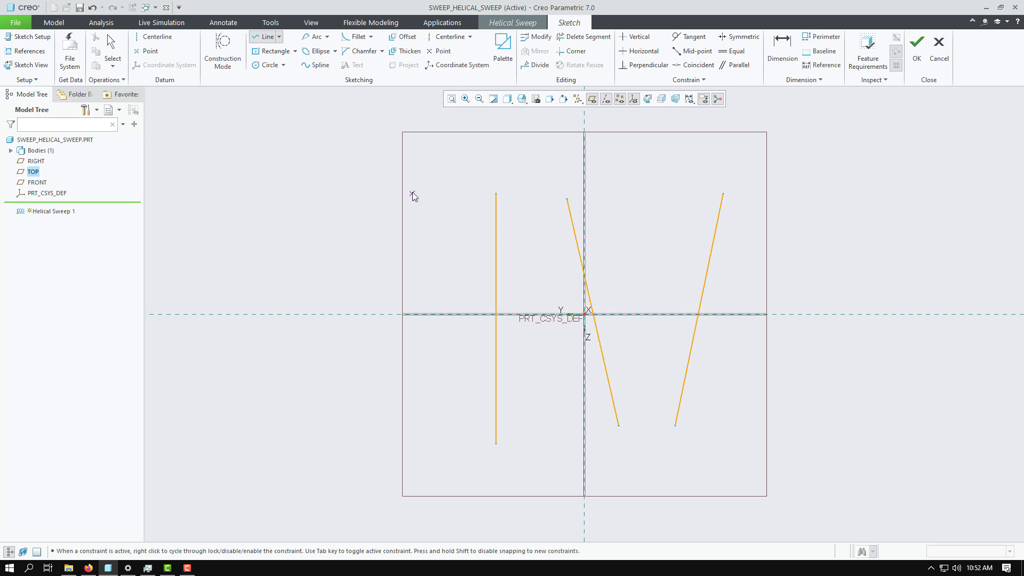
middle_click(416, 449)
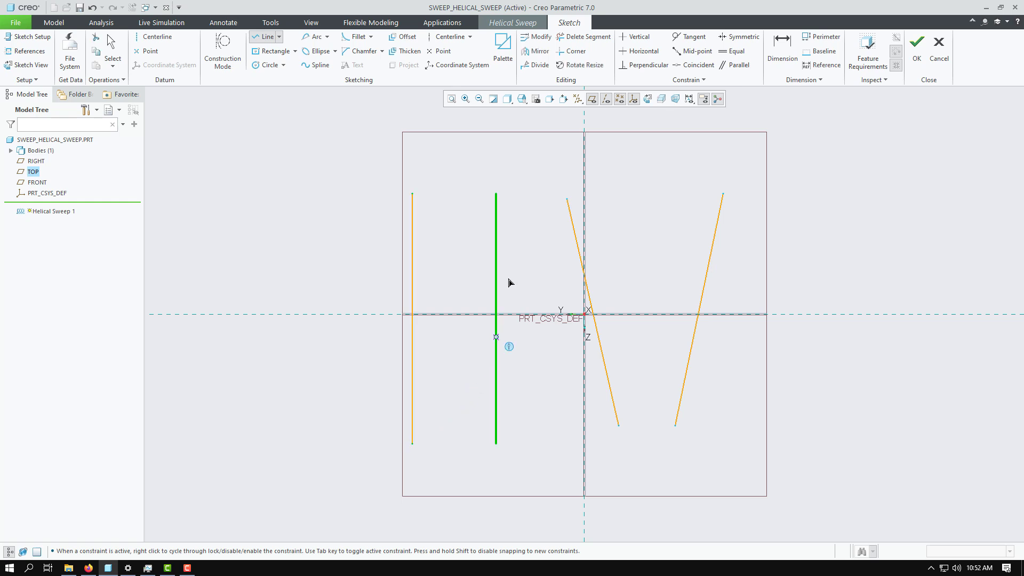
click(549, 245)
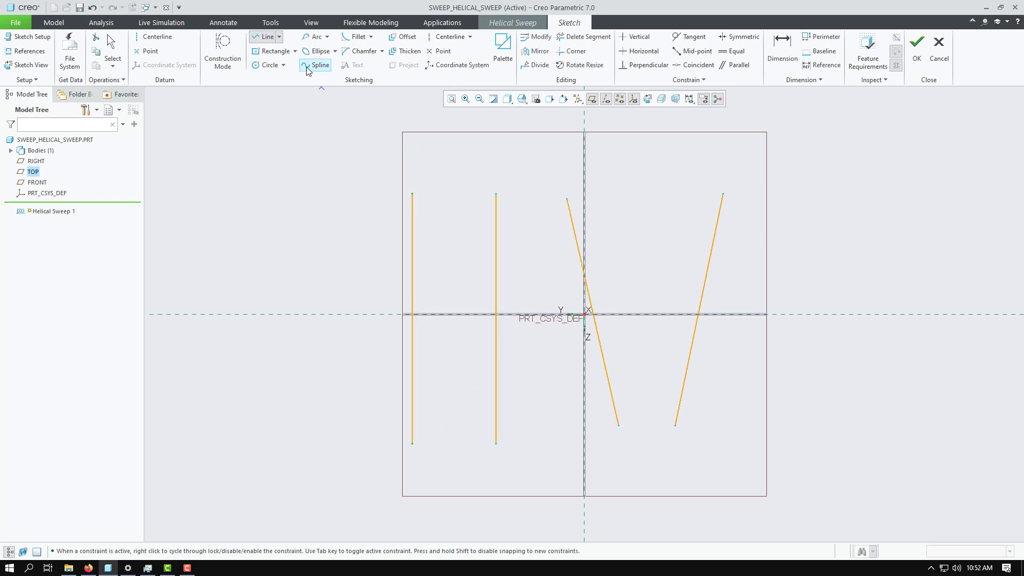
click(327, 36)
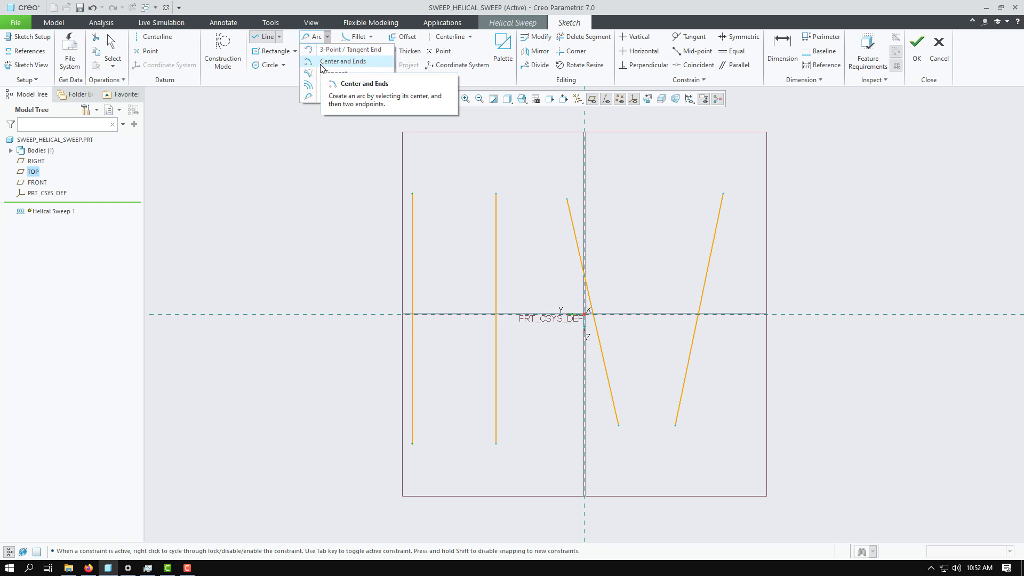
click(341, 62)
click(295, 199)
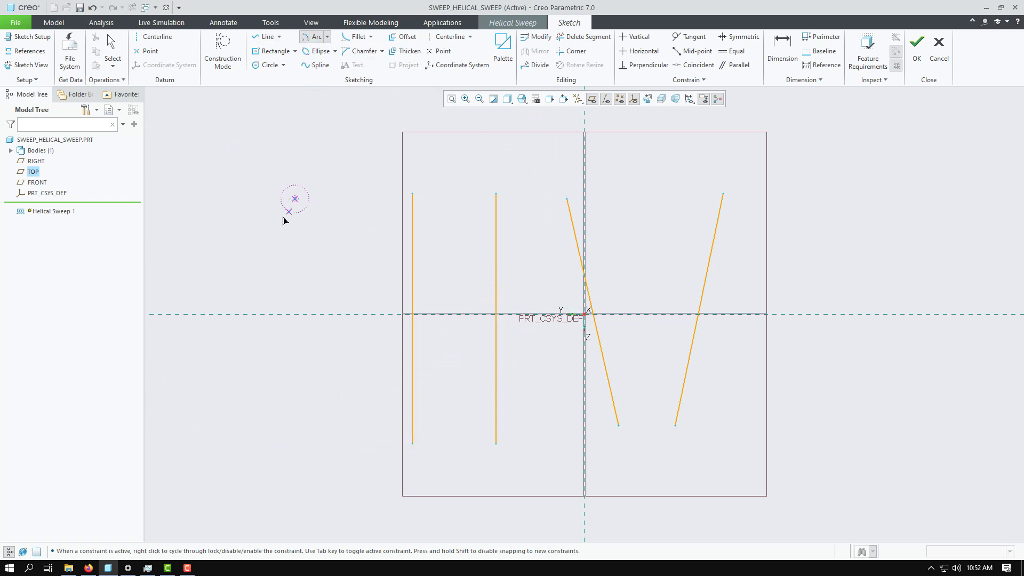
Sketch two arcs bowing away from each other, left of the vertical lines, with radii of about 440 and 412.
click(327, 39)
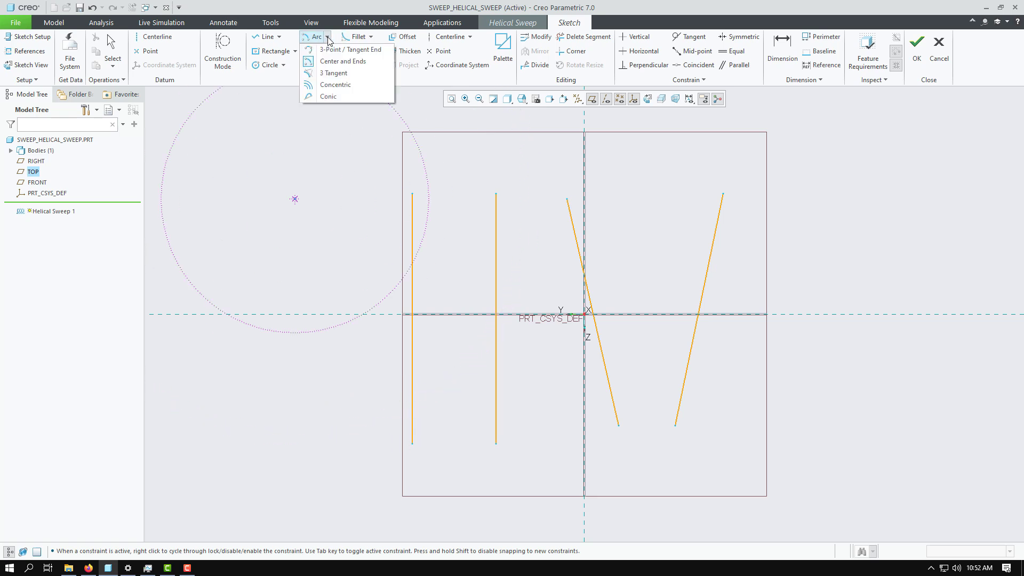
click(322, 50)
click(294, 199)
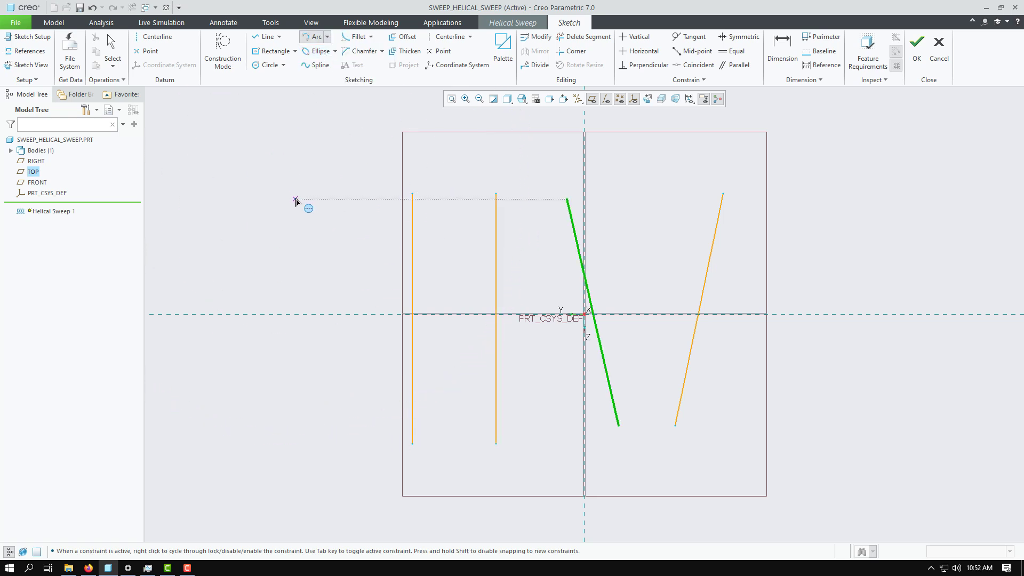
click(296, 451)
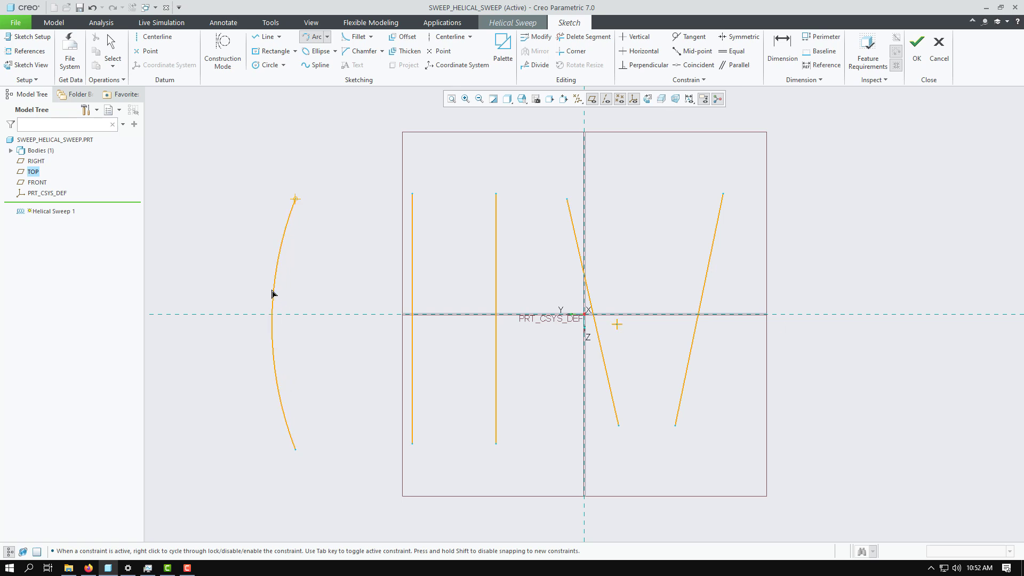
click(272, 294)
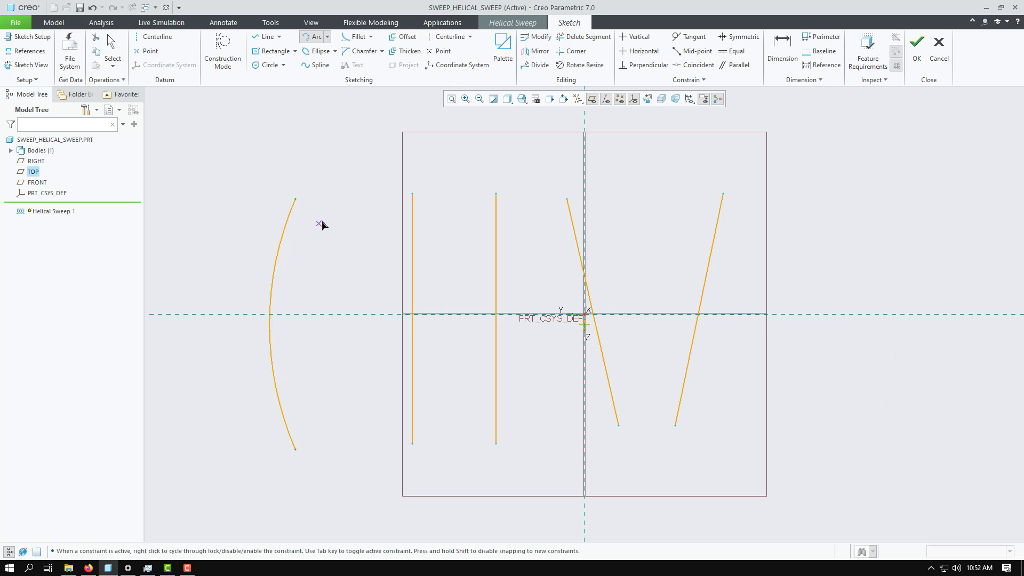
click(366, 199)
click(364, 450)
click(395, 316)
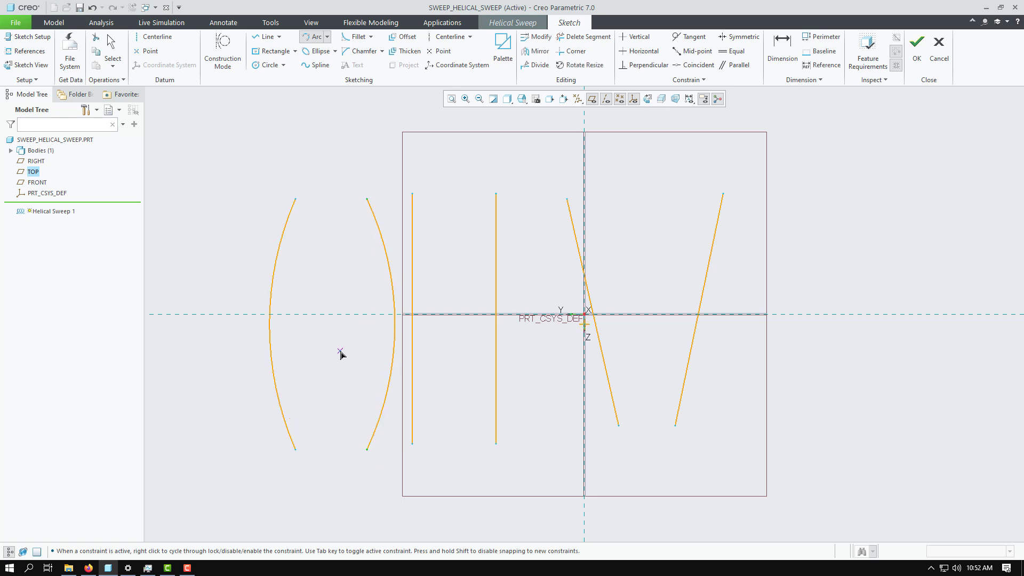
middle_click(340, 350)
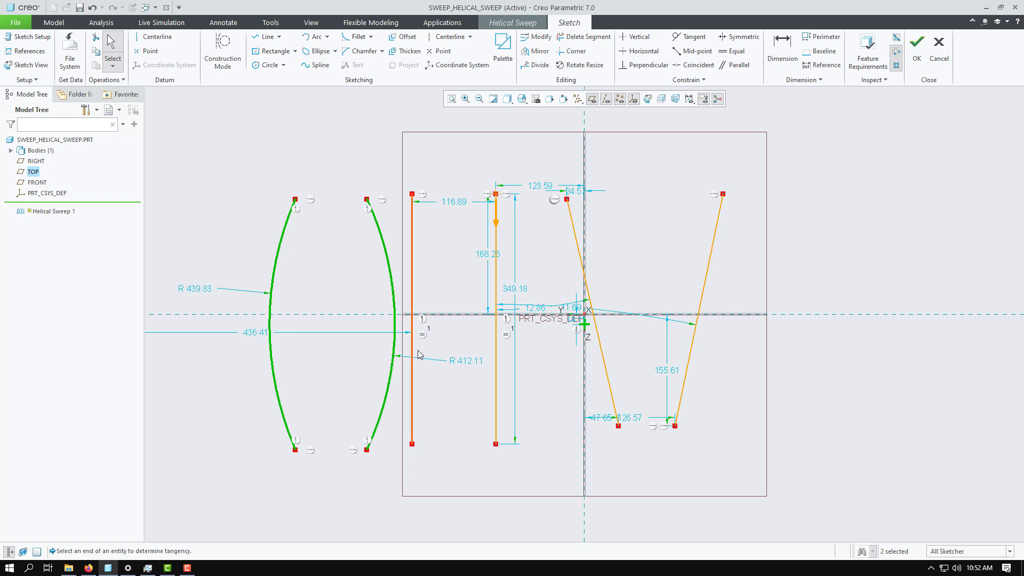
Delete all lines and arcs from the helix profile sketch, leaving only the references.
click(584, 36)
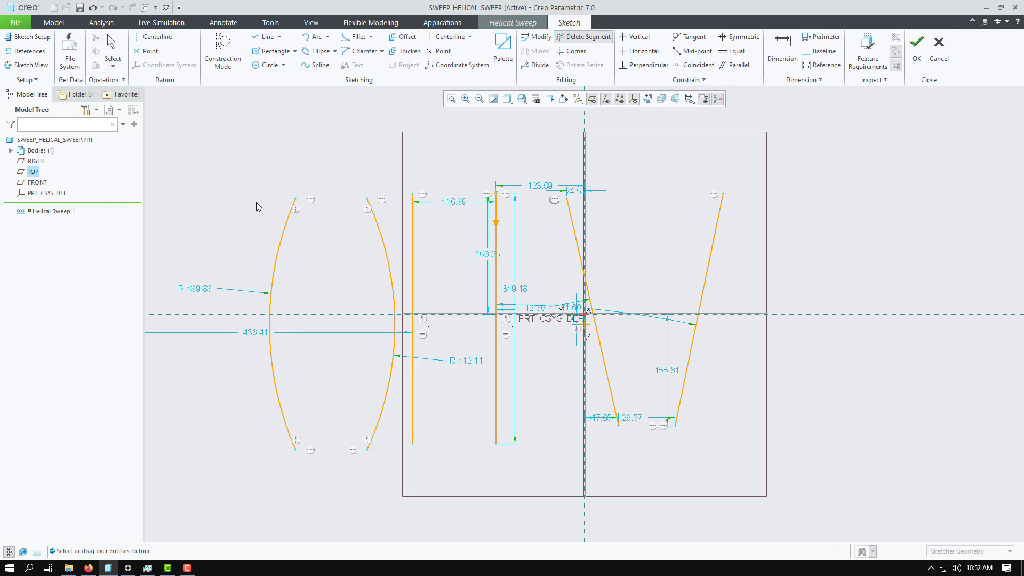
mouse_move(226, 229)
mouse_down()
mouse_move(606, 247)
mouse_move(652, 375)
mouse_move(268, 355)
mouse_move(278, 276)
mouse_up()
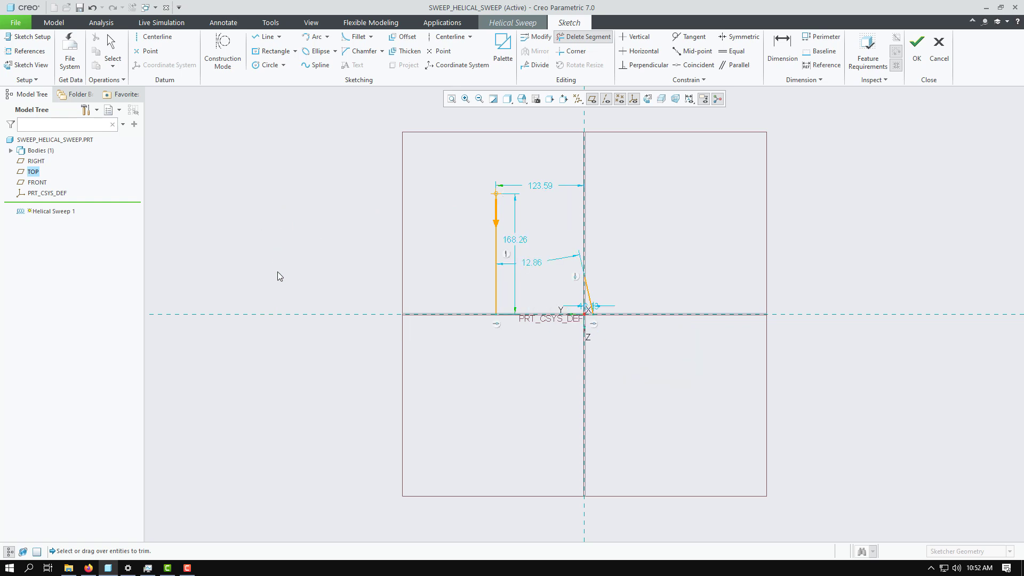
drag(462, 250, 526, 257)
drag(610, 291, 540, 327)
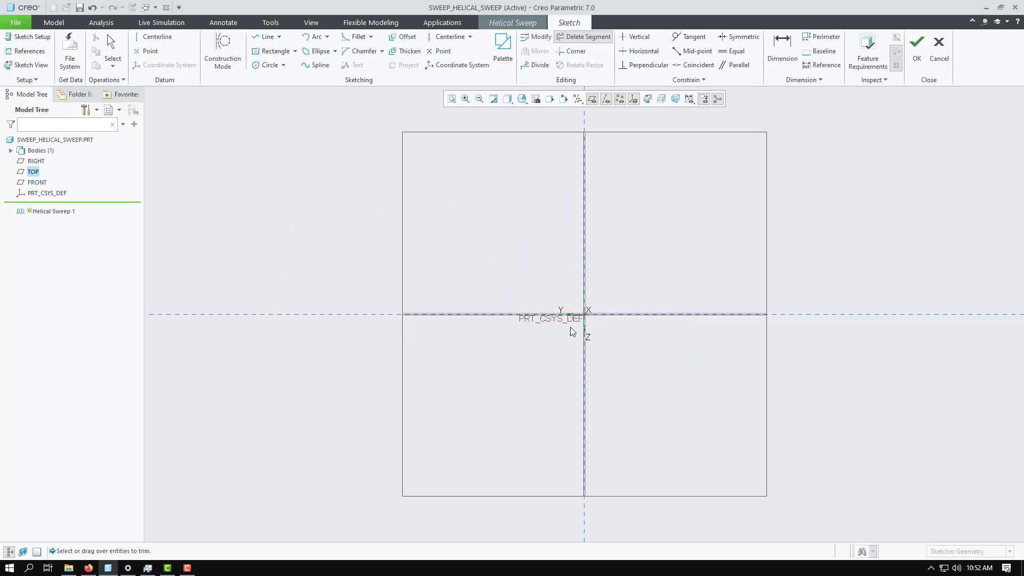
middle_click(563, 352)
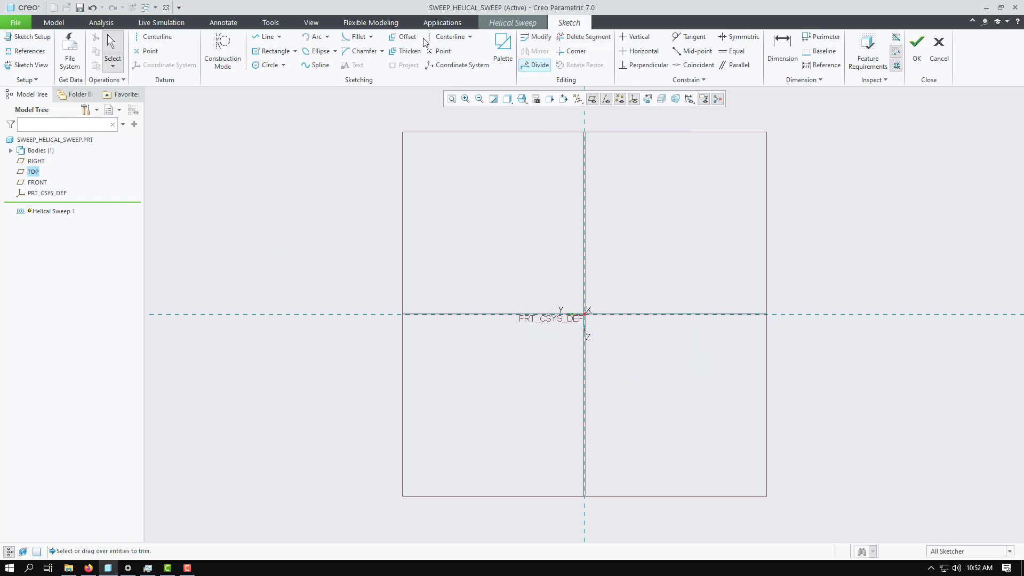
Sketch a vertical line about 350 long and about 139 left of the vertical reference, crossing the horizontal reference.
click(265, 37)
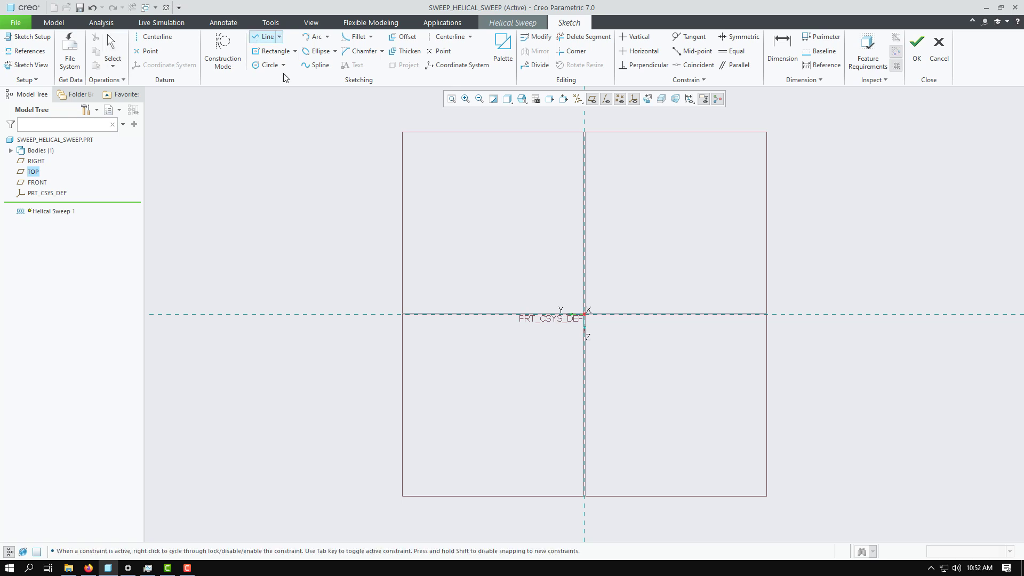
click(485, 191)
click(485, 441)
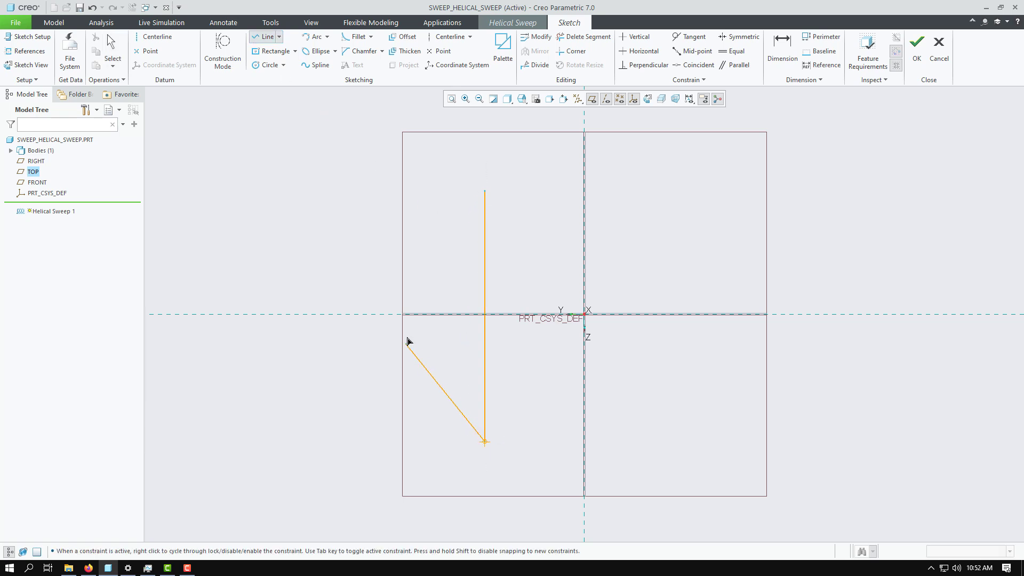
middle_click(409, 337)
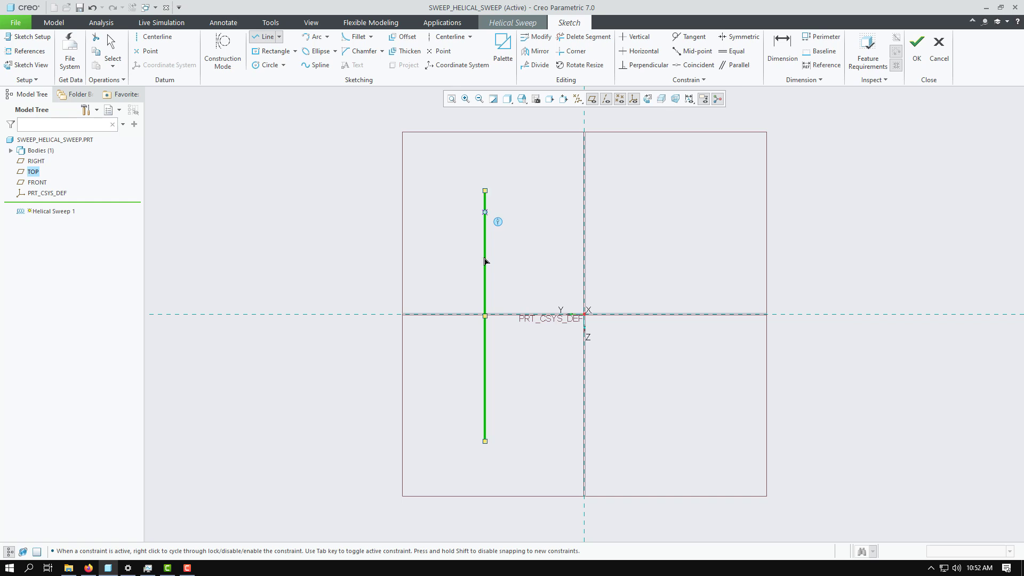
middle_click(433, 385)
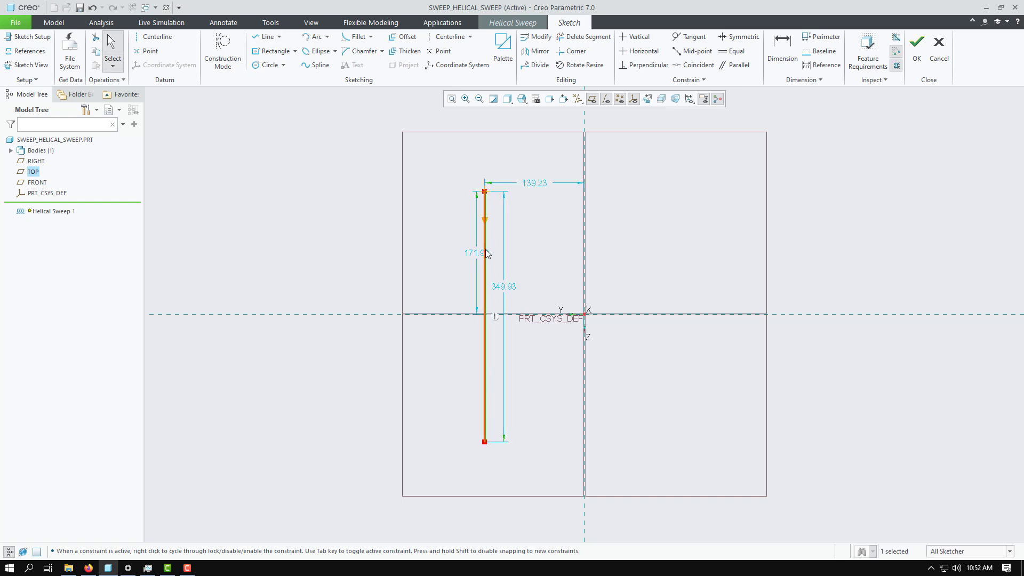
Set the line's distance from the vertical reference to 50.
double_click(536, 183)
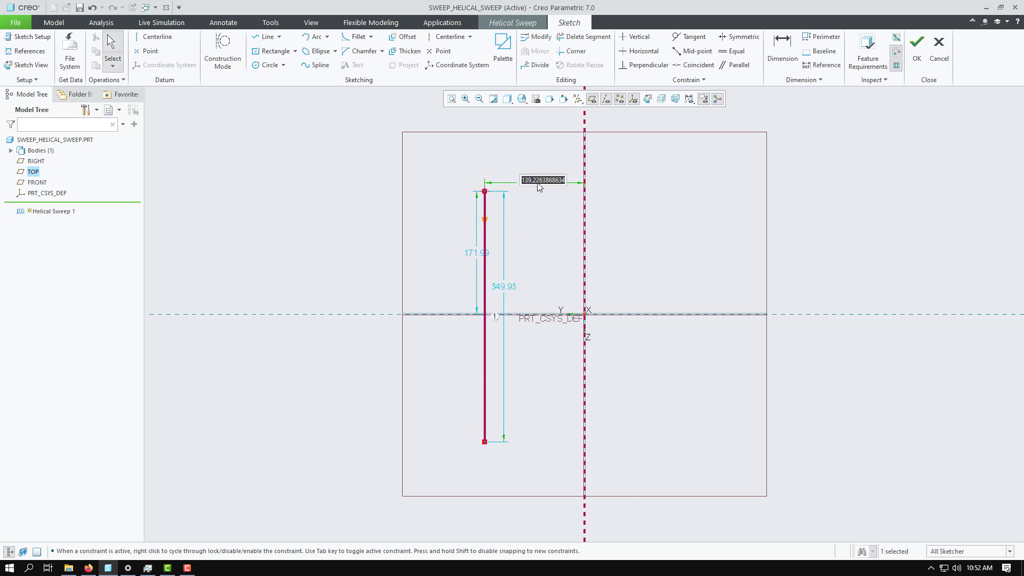
text(50)
key(Return)
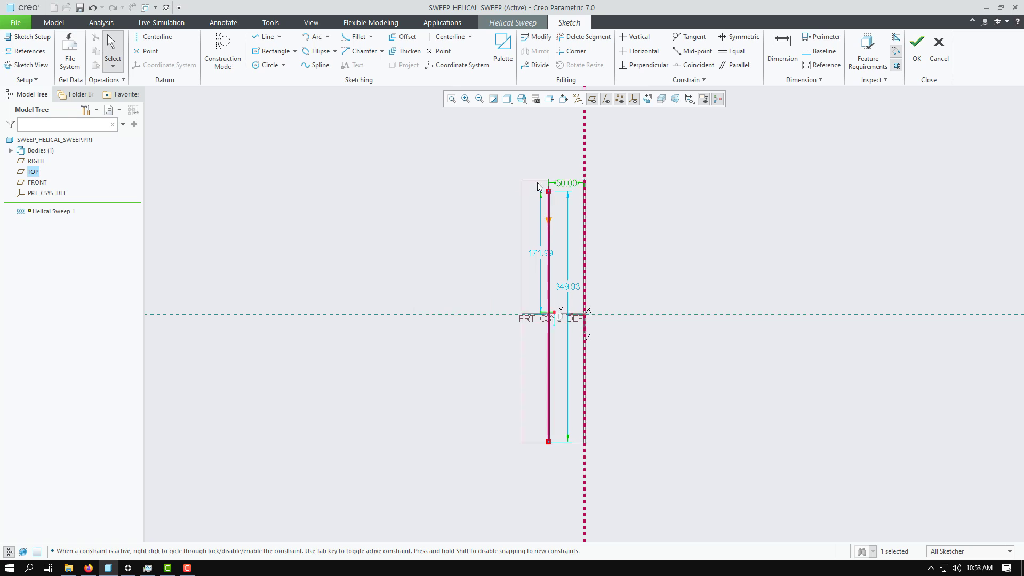
Set the line's distance from the vertical reference to 100 and its length to 200.
double_click(563, 185)
text(100)
key(Return)
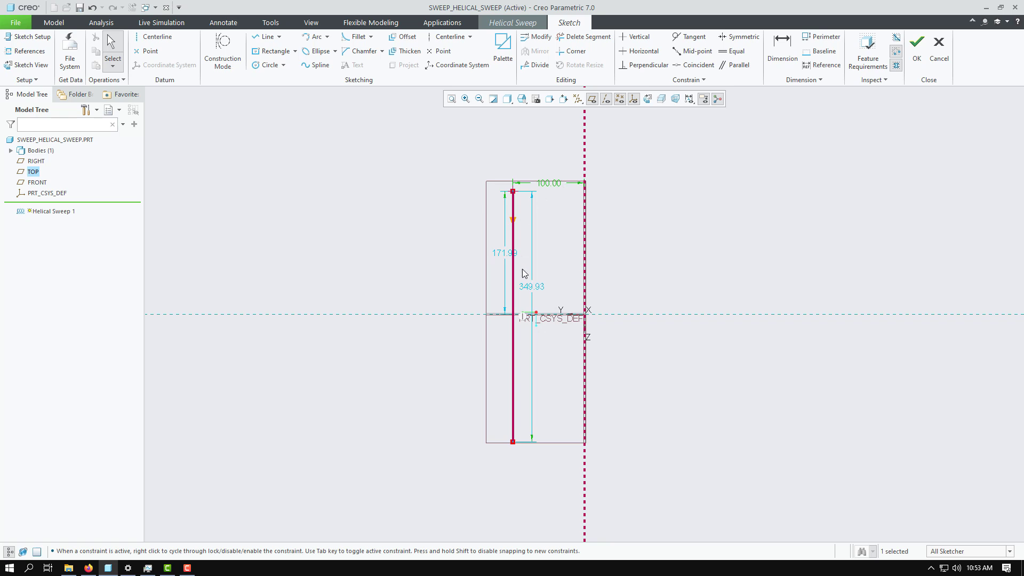
double_click(536, 290)
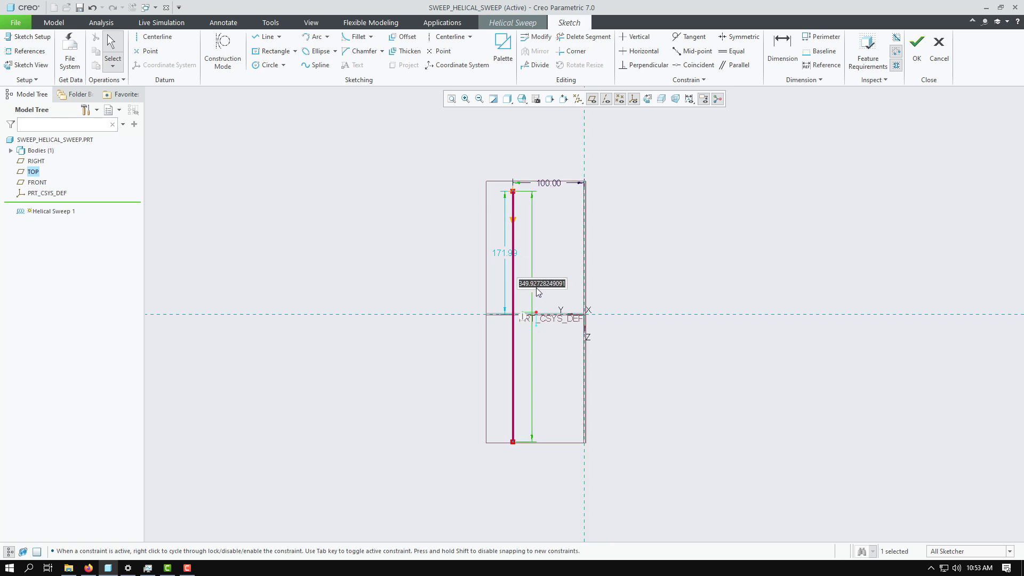
text(200)
key(Return)
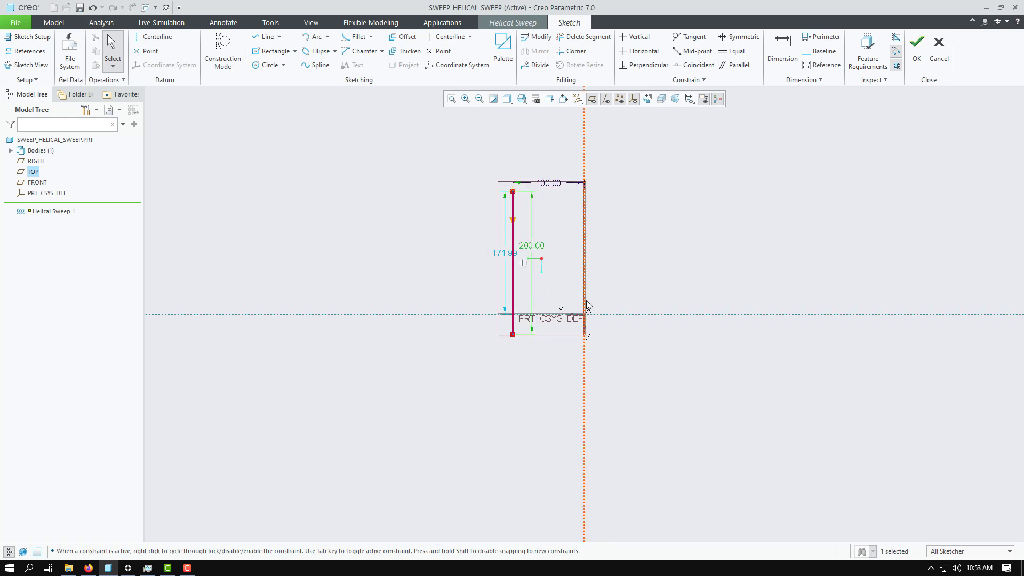
Add a horizontal construction centerline along the horizontal reference.
scroll(629, 317, down, 2)
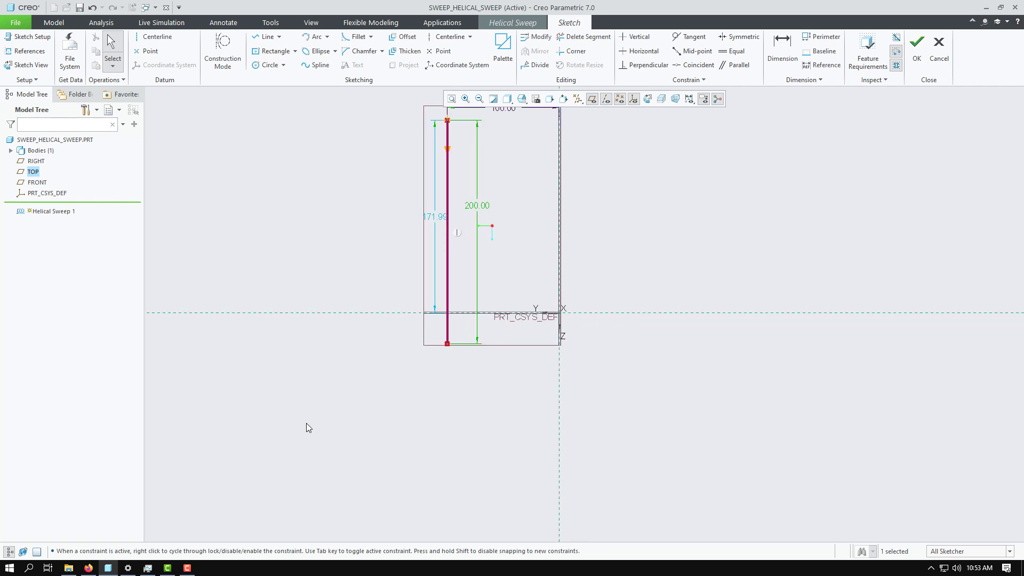
scroll(304, 430, up, 1)
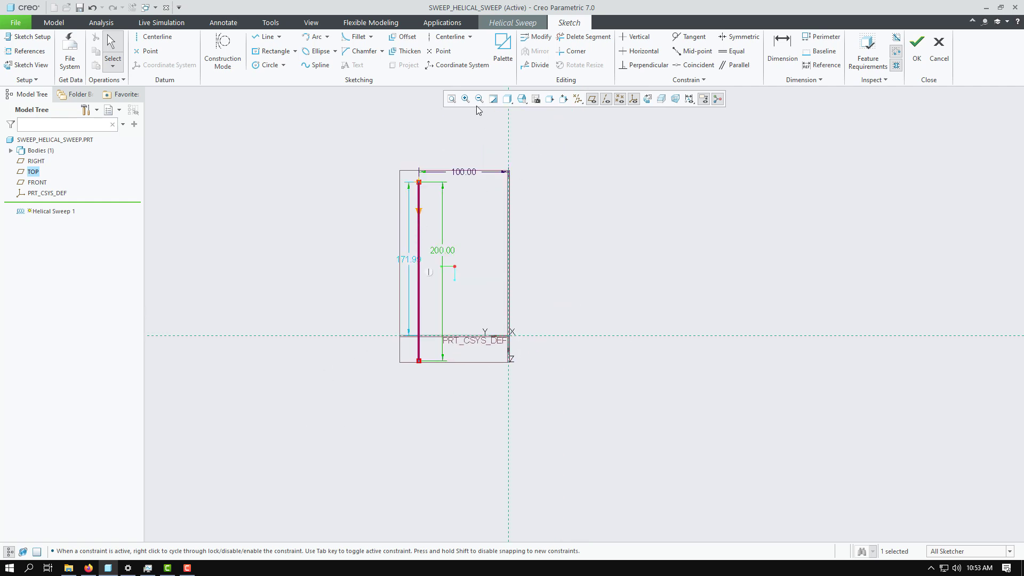
click(450, 36)
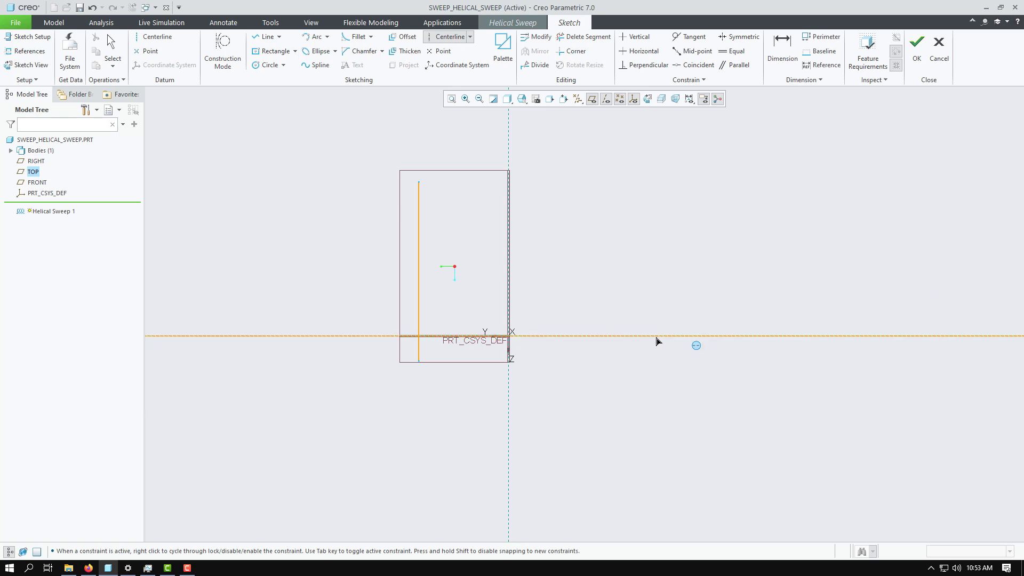
click(657, 336)
middle_click(659, 384)
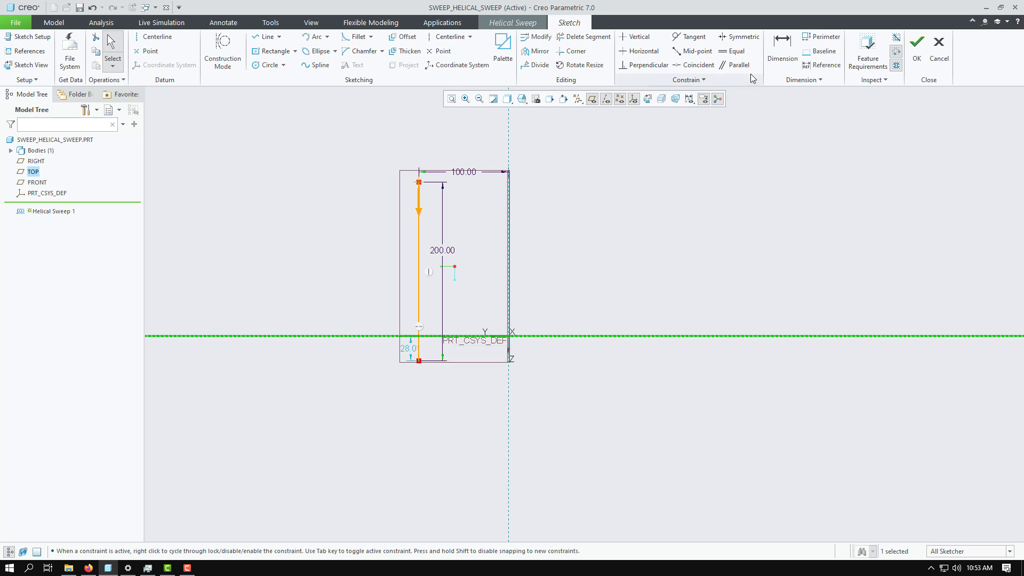
Constrain the two endpoints of the vertical line to be symmetric about the horizontal centerline.
click(742, 38)
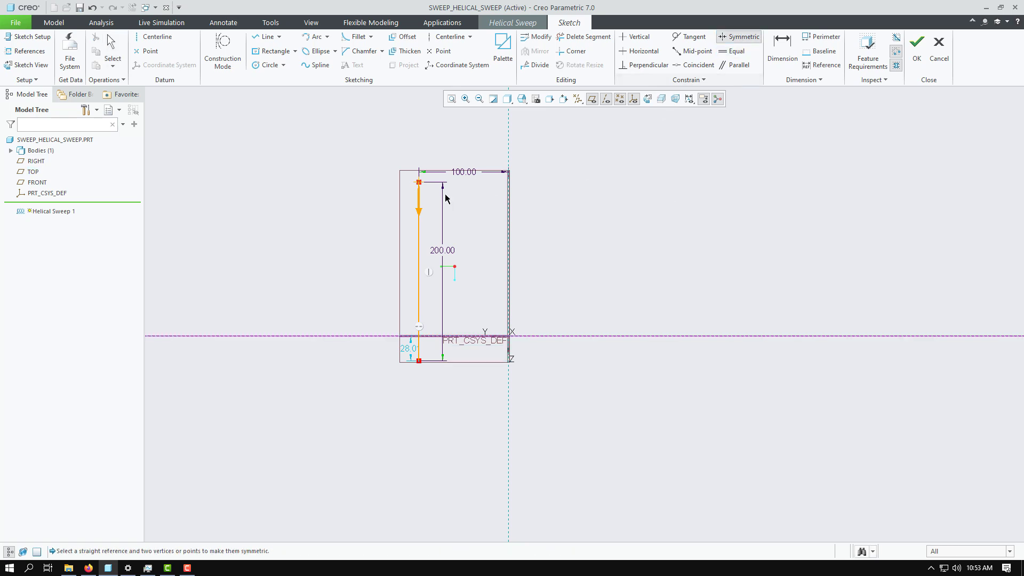
click(419, 182)
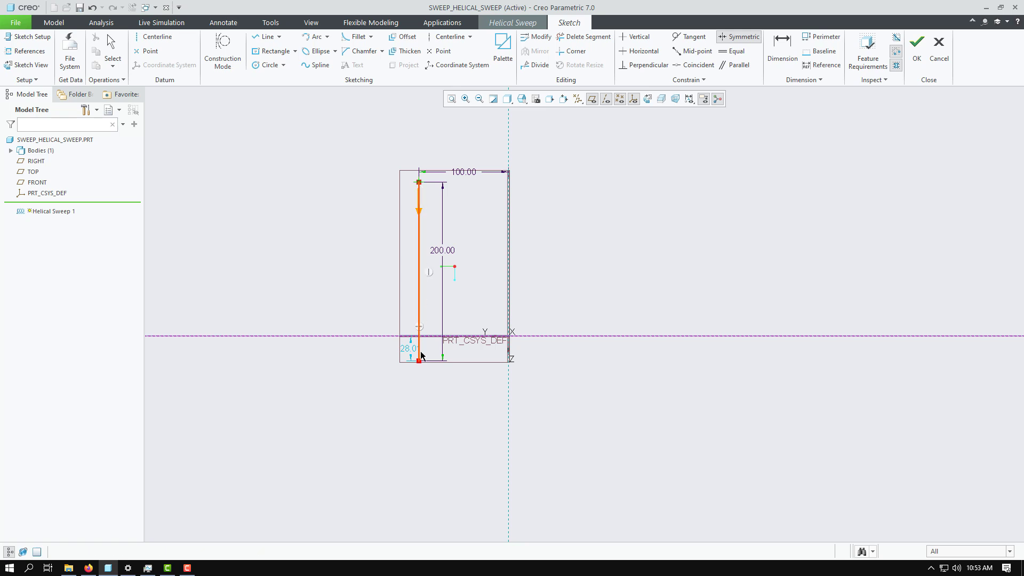
click(418, 363)
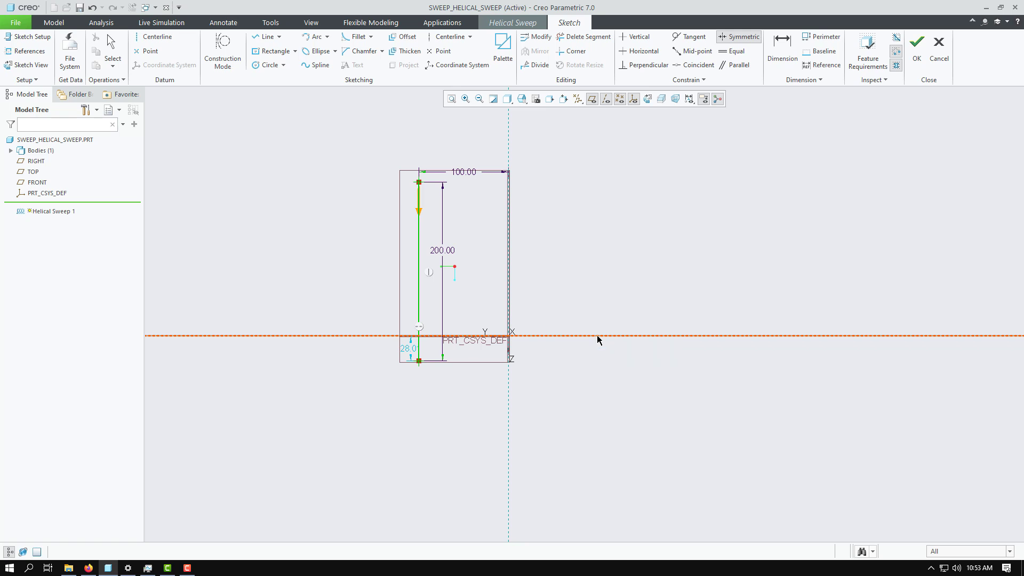
click(598, 336)
middle_click(589, 384)
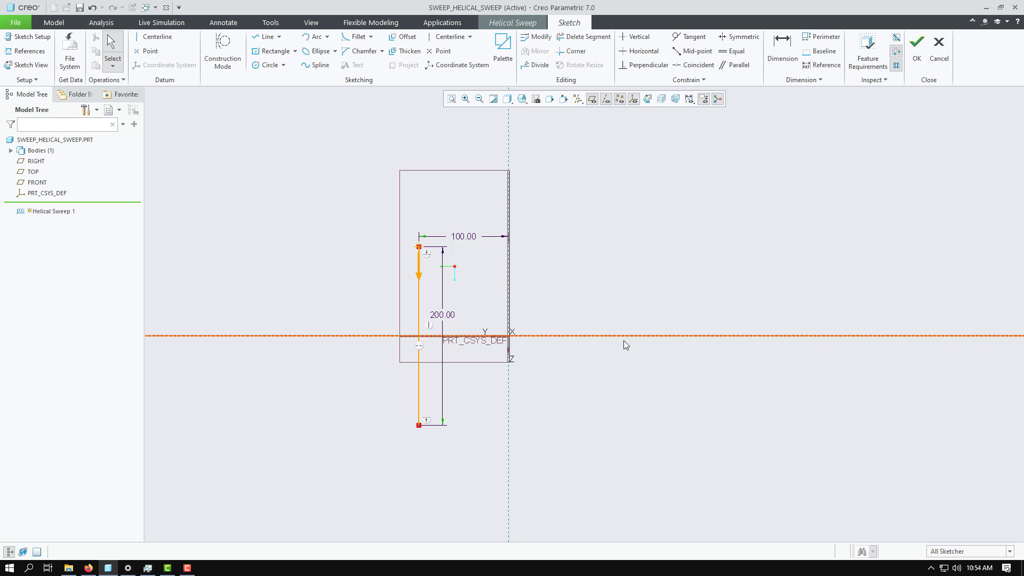
Check the sketch against the Feature Requirements list for the helical sweep, moving the list clear of the geometry.
click(870, 51)
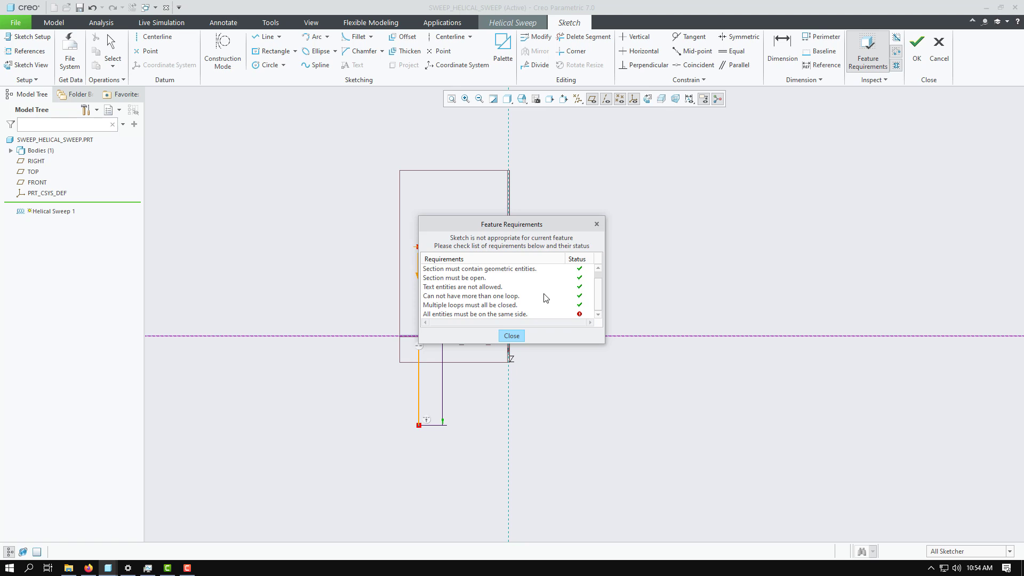
drag(530, 226, 707, 151)
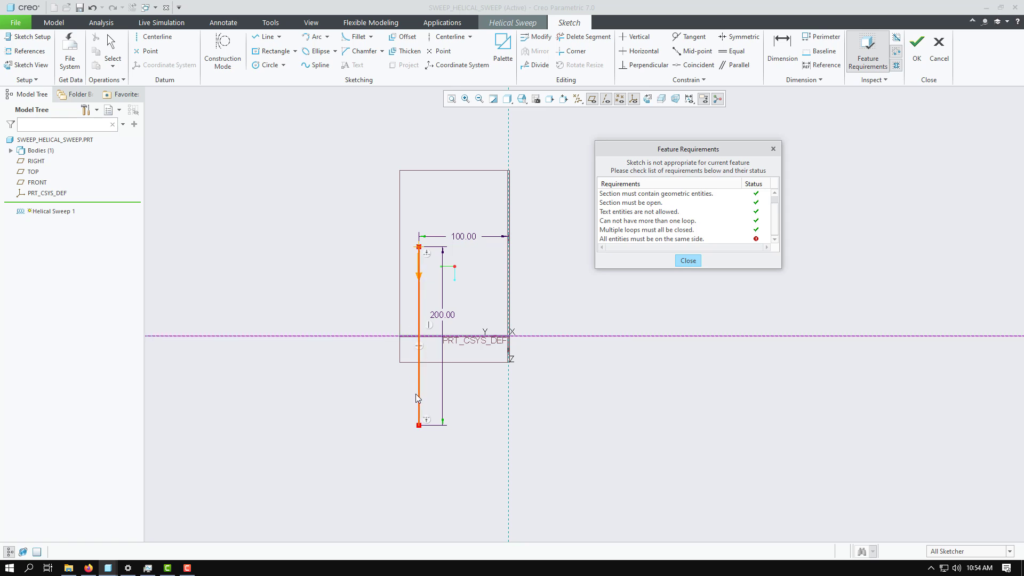
click(688, 261)
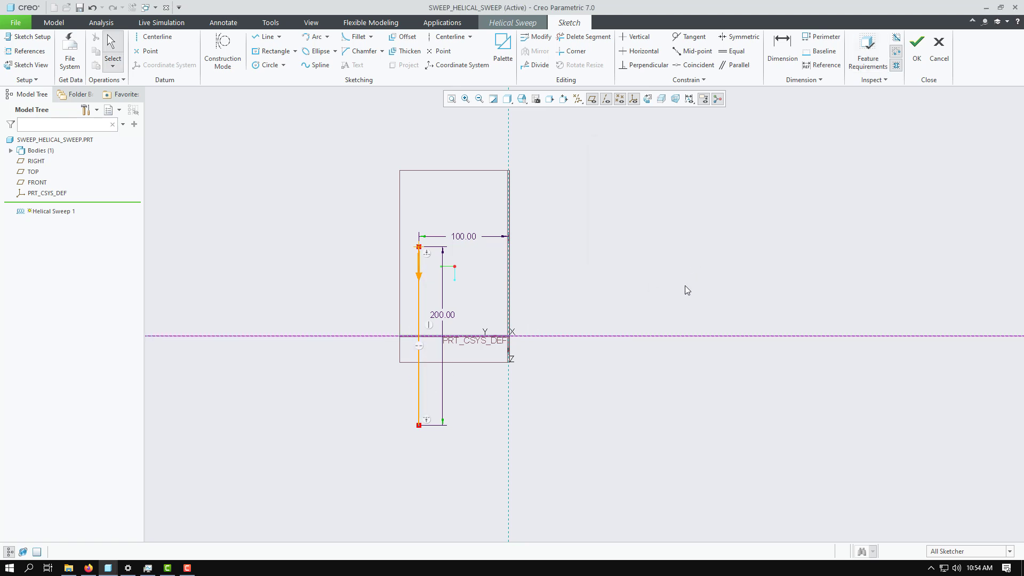
Replace the horizontal centerline with a vertical construction centerline along the vertical reference.
click(659, 337)
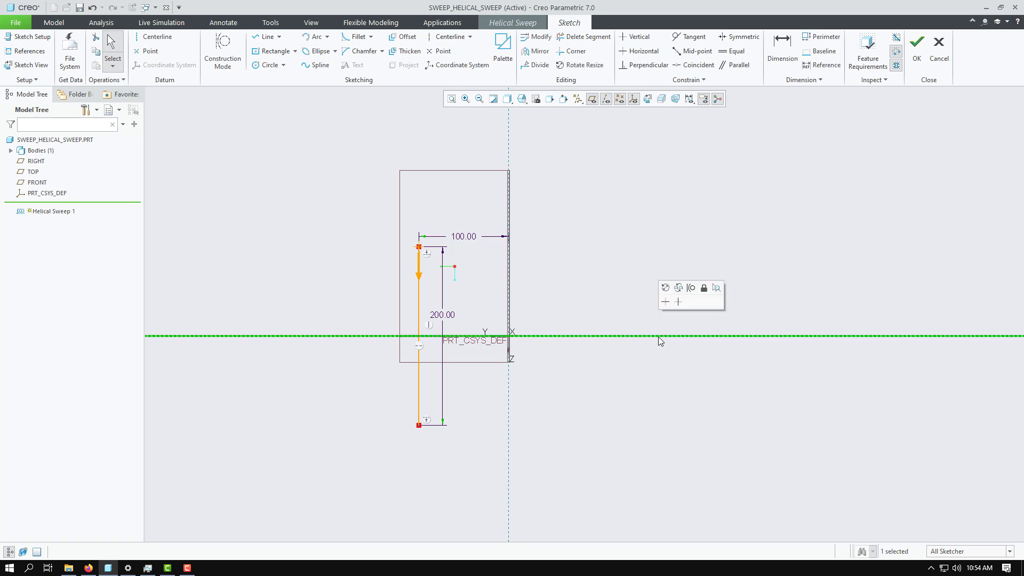
key(Delete)
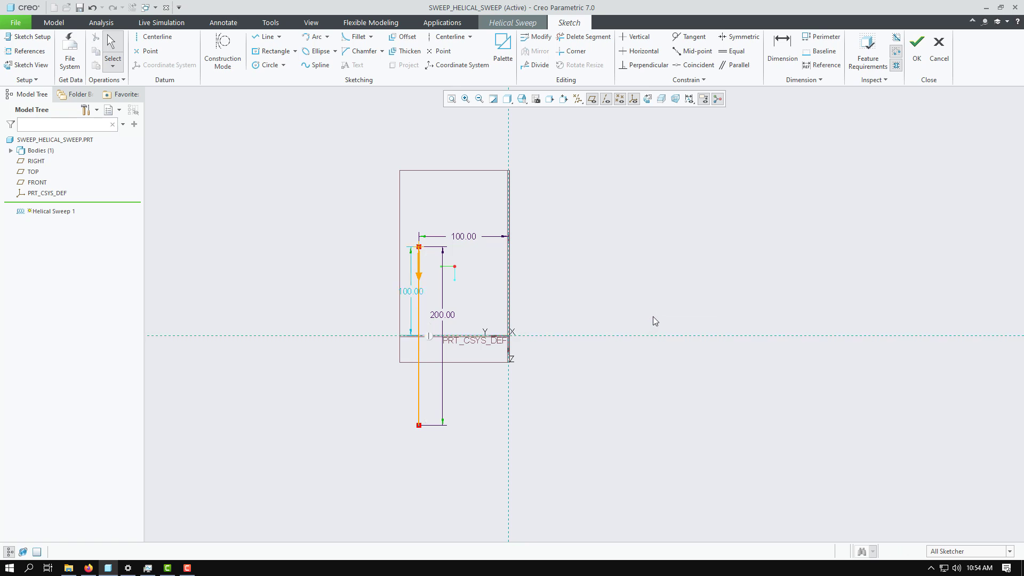
click(450, 37)
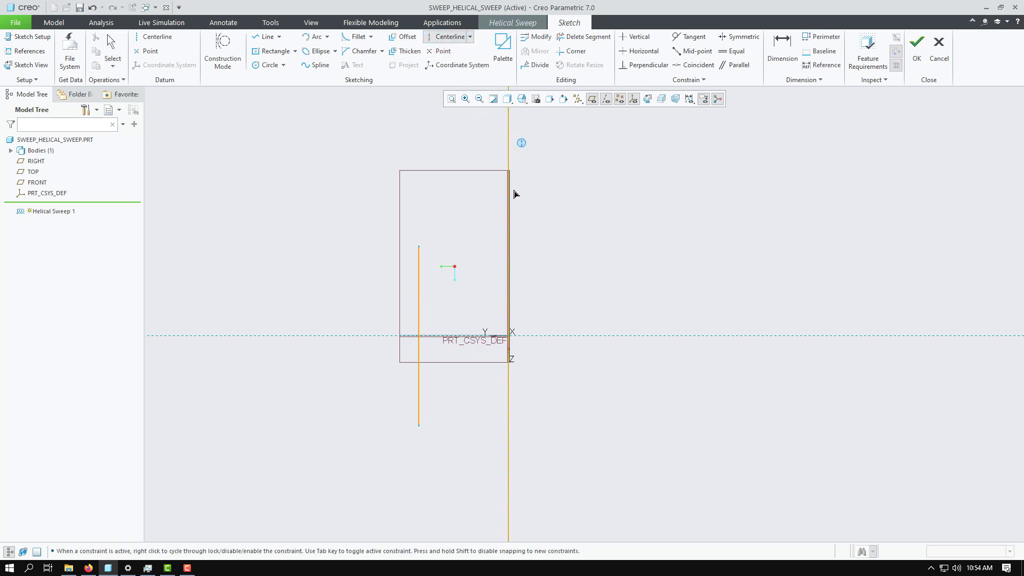
click(511, 211)
middle_click(653, 210)
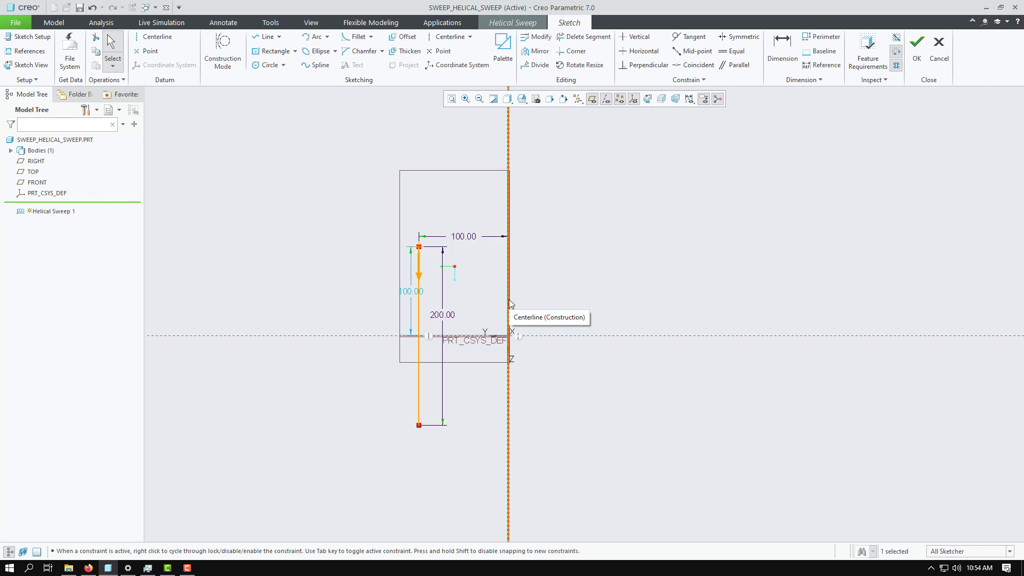
Recheck the helix profile sketch against the Feature Requirements list and finish the sketch.
click(868, 53)
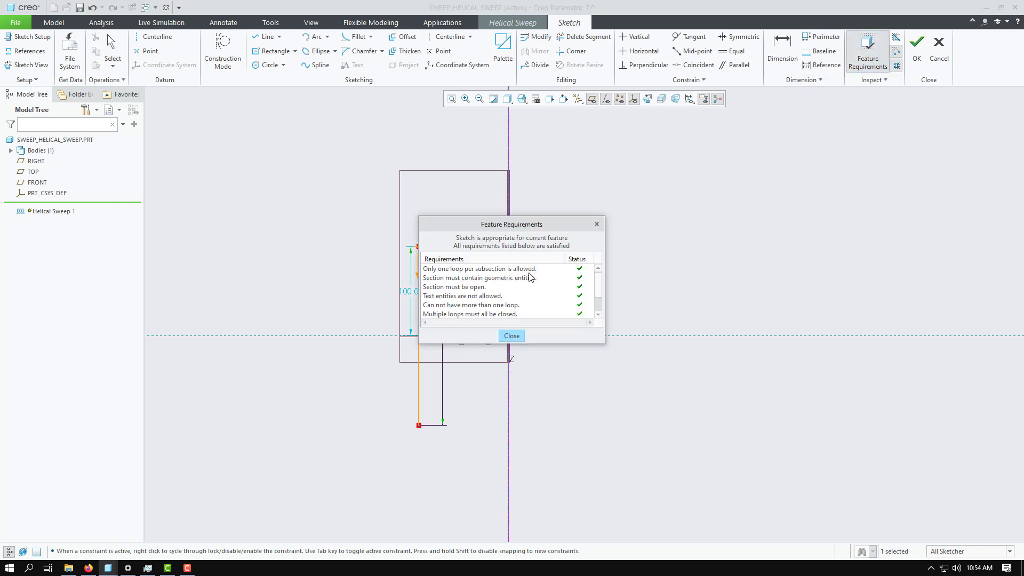
scroll(529, 277, down, 1)
scroll(530, 283, up, 1)
drag(527, 224, 690, 159)
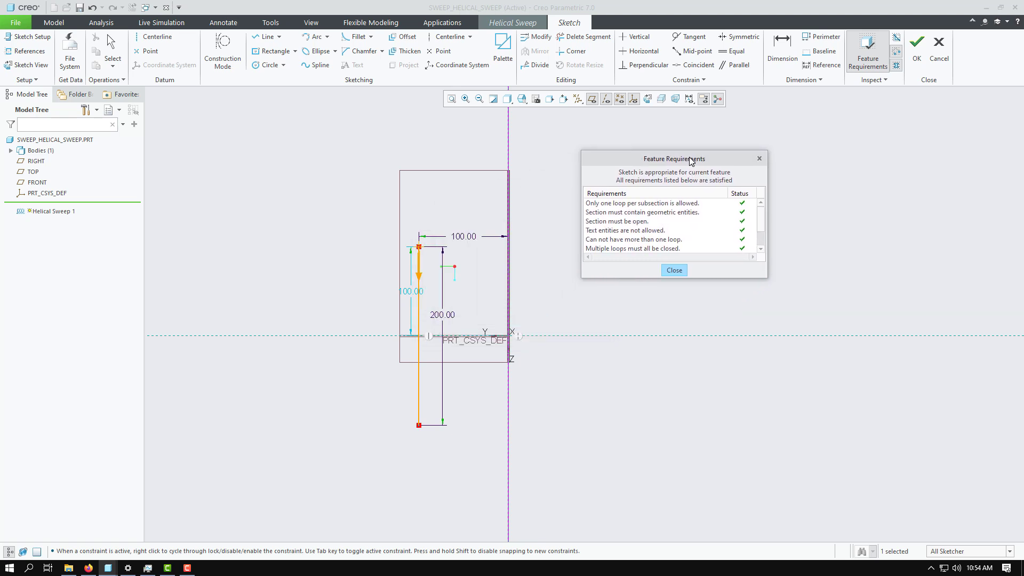
click(672, 270)
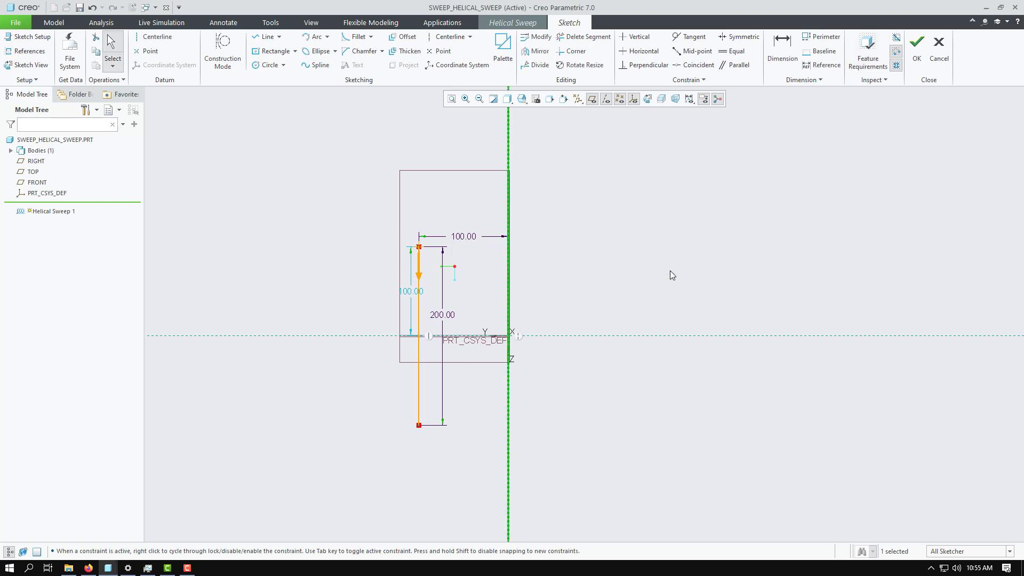
click(917, 55)
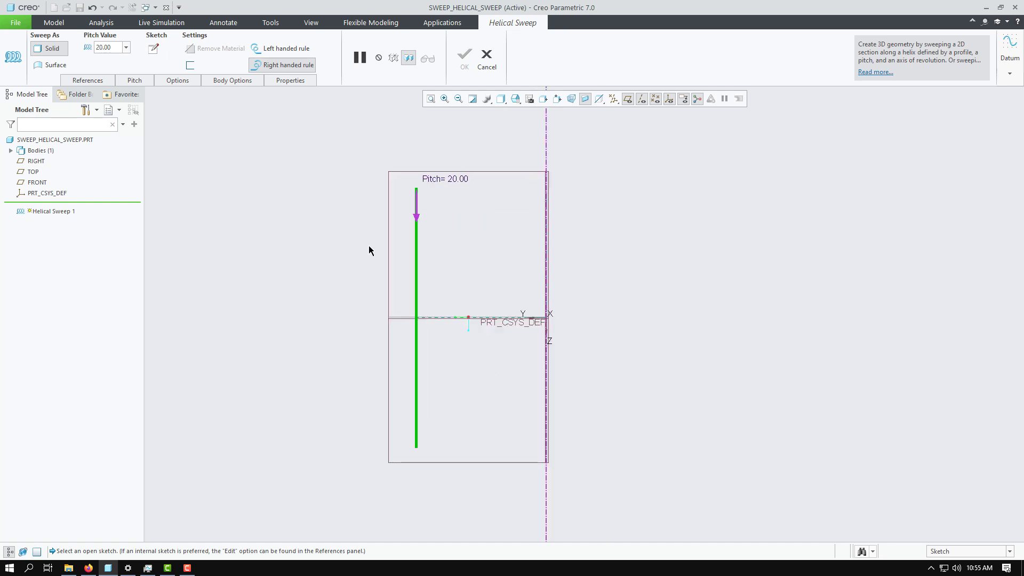
Sketch a 15 diameter circle centered on the profile's start point as the sweep section and finish the sketch.
click(155, 50)
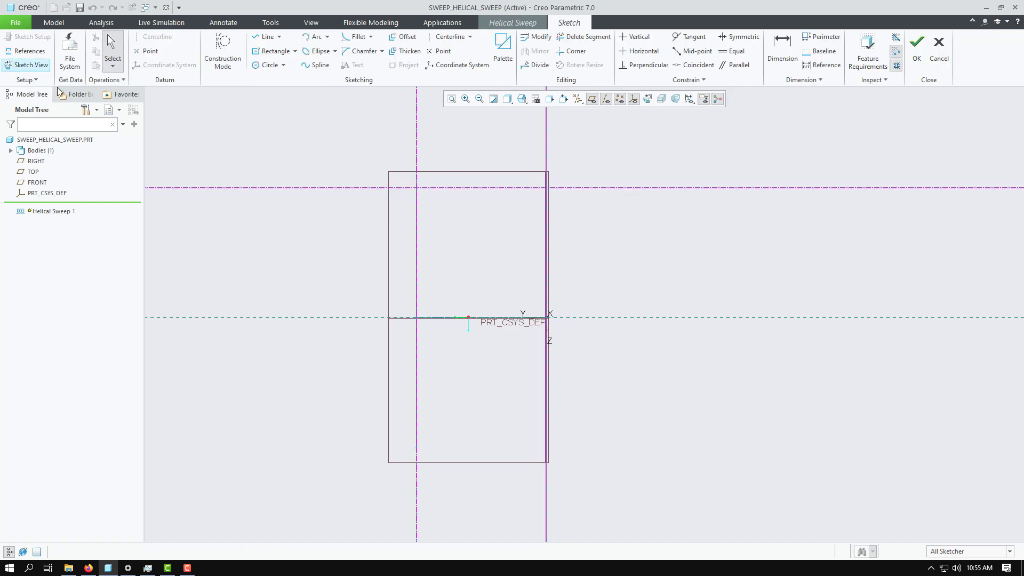
click(260, 69)
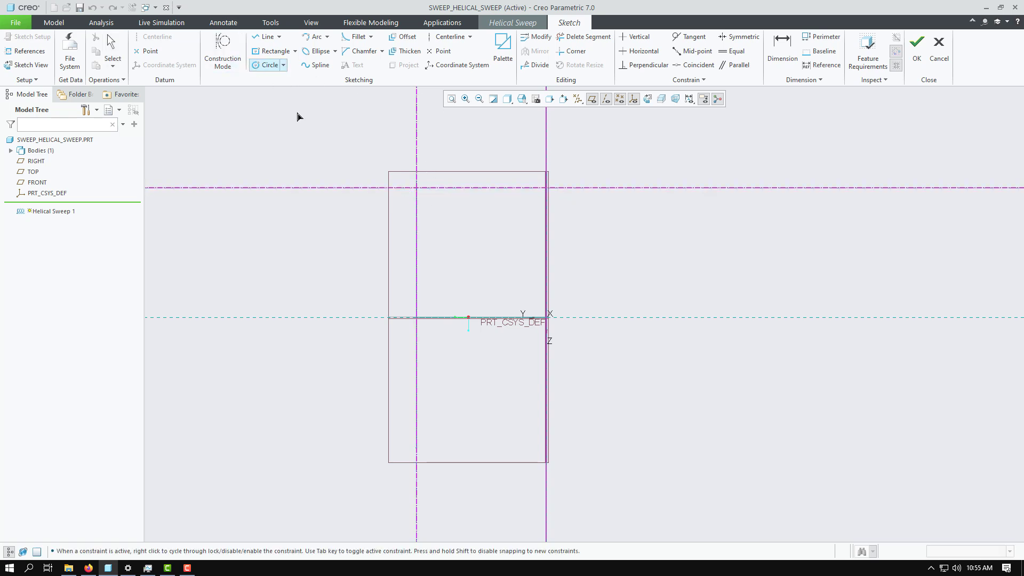
click(417, 189)
click(420, 201)
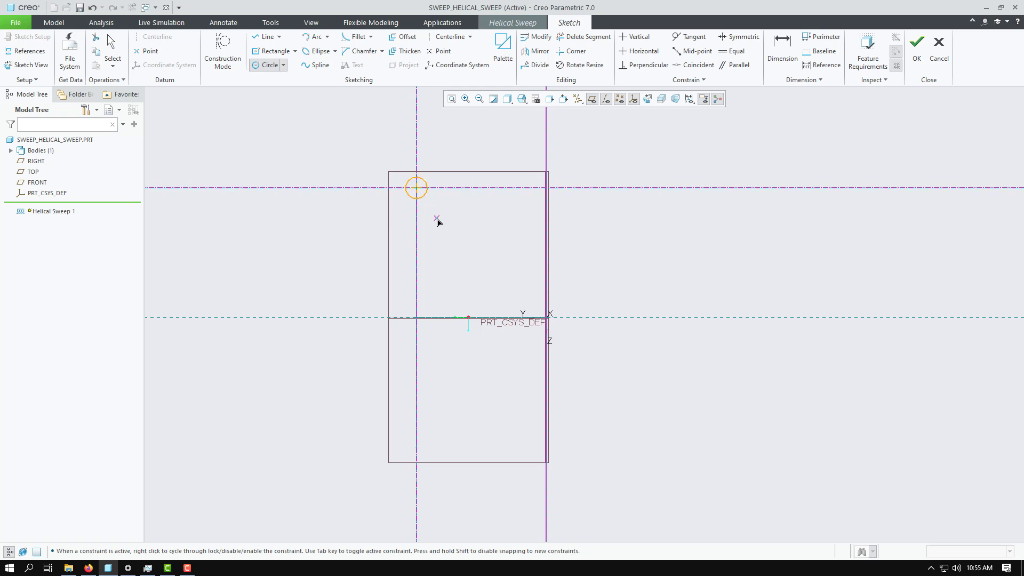
middle_click(438, 222)
double_click(386, 199)
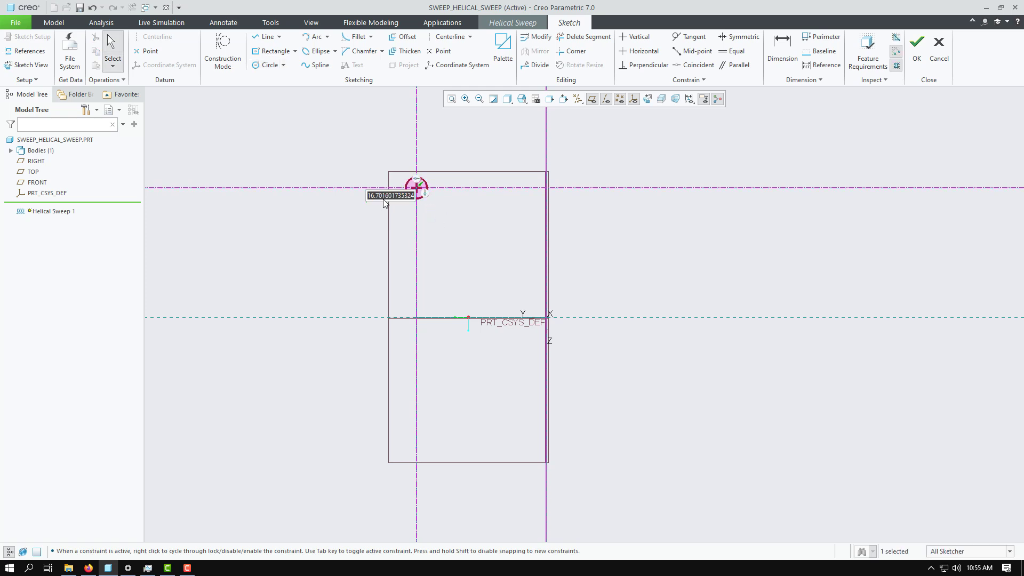
text(15)
key(Return)
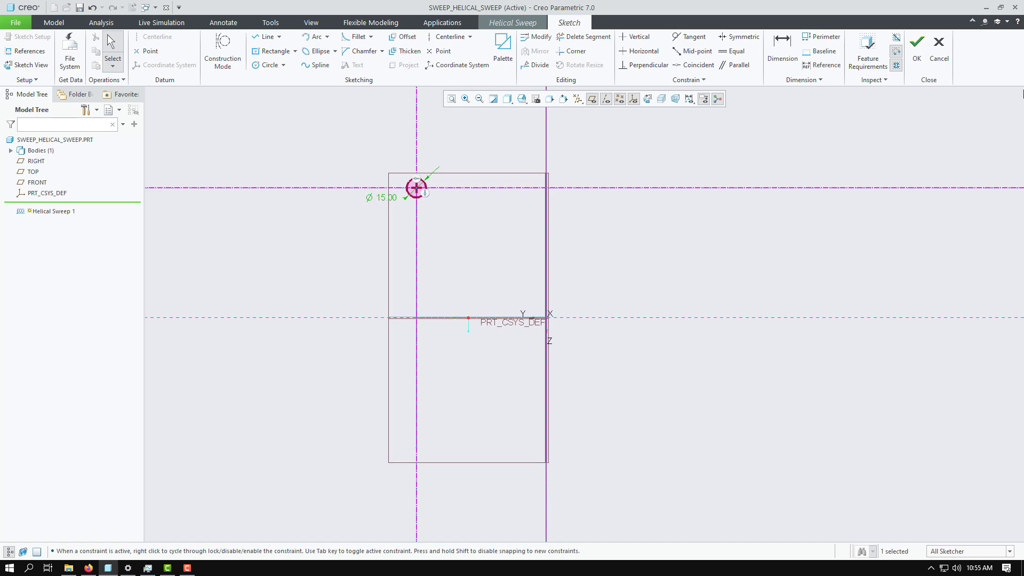
click(916, 56)
Inspect the coil preview and set the helical sweep's pitch to 50.
scroll(286, 271, down, 1)
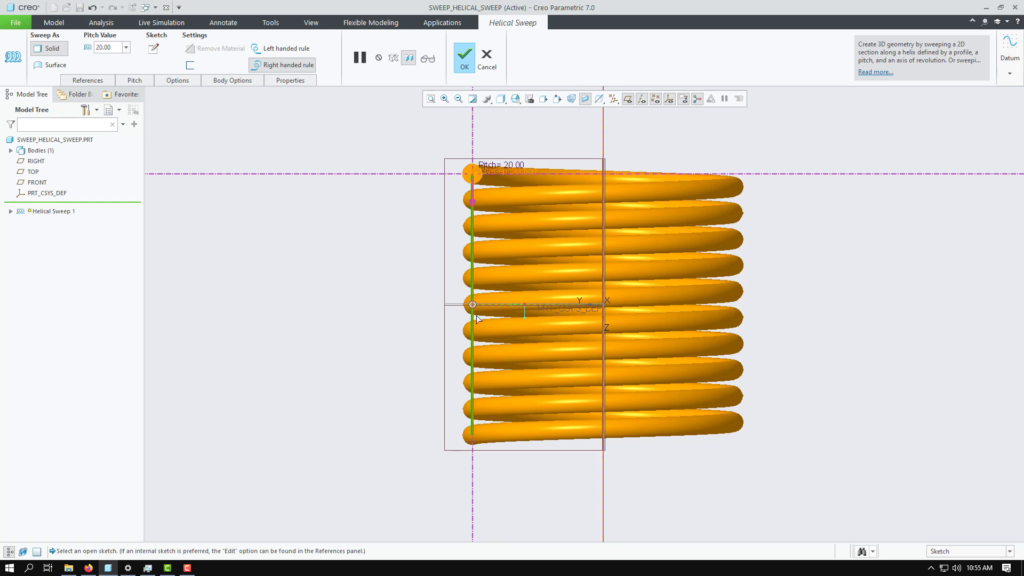
scroll(471, 425, down, 1)
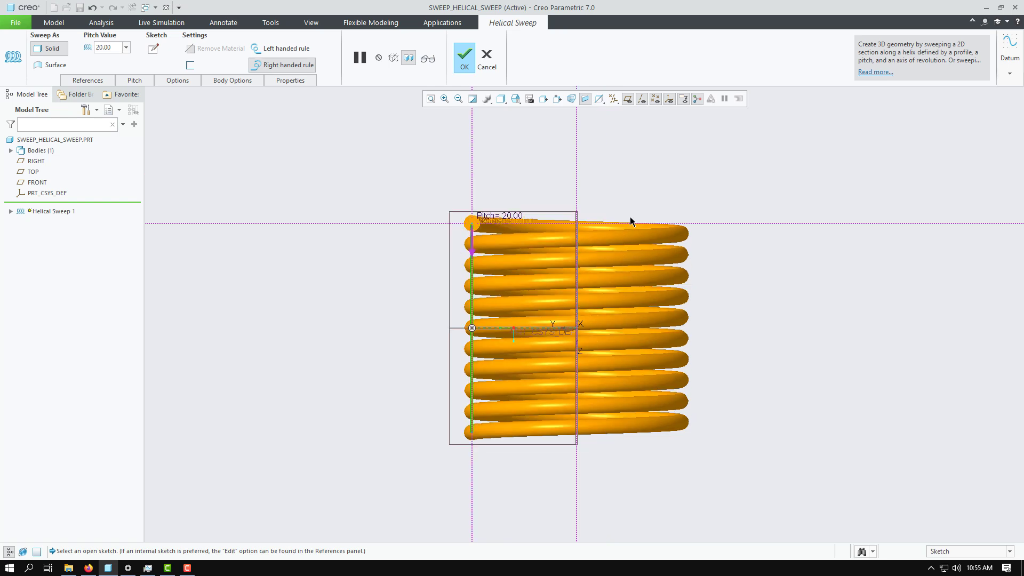
middle_drag(676, 159, 667, 178)
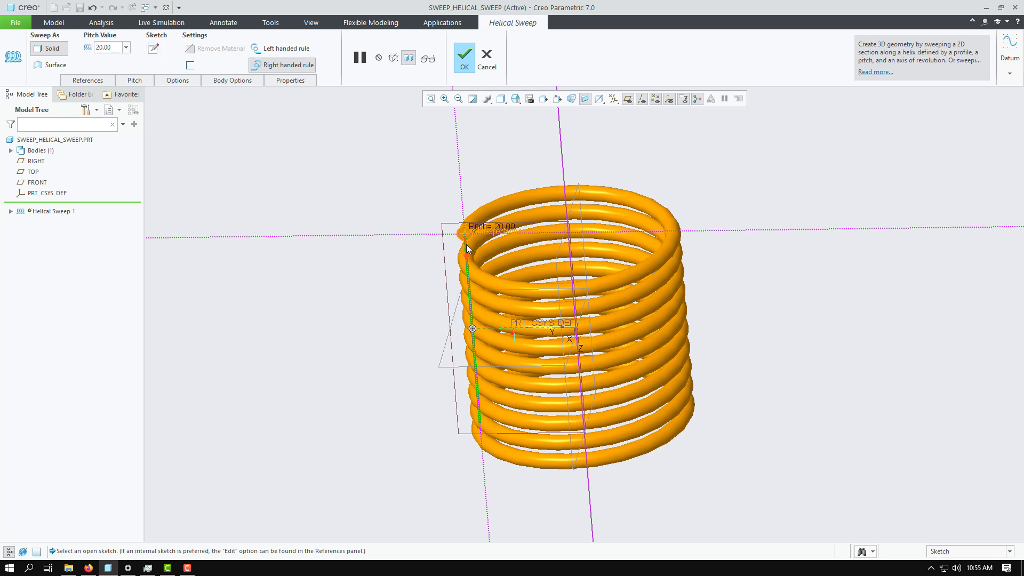
scroll(467, 249, down, 3)
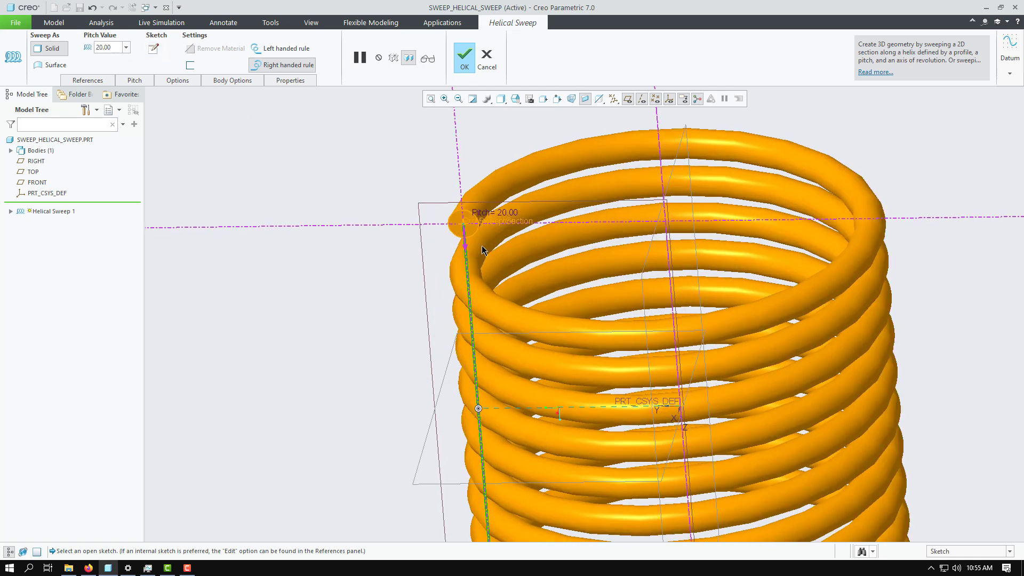
scroll(301, 320, up, 3)
mouse_move(320, 316)
middle_down()
mouse_move(340, 287)
mouse_move(345, 297)
mouse_move(318, 295)
middle_up()
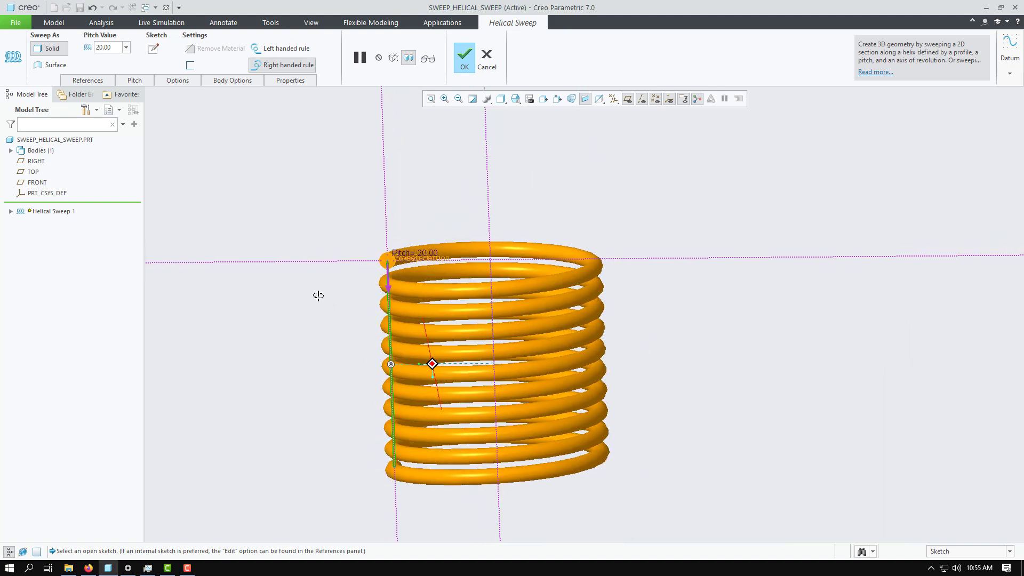
click(134, 81)
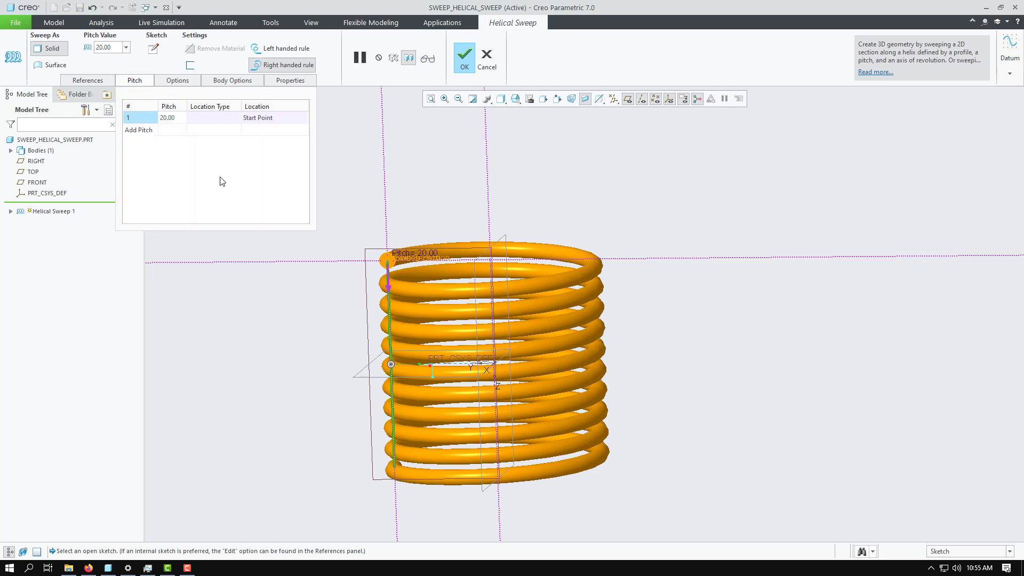
double_click(118, 47)
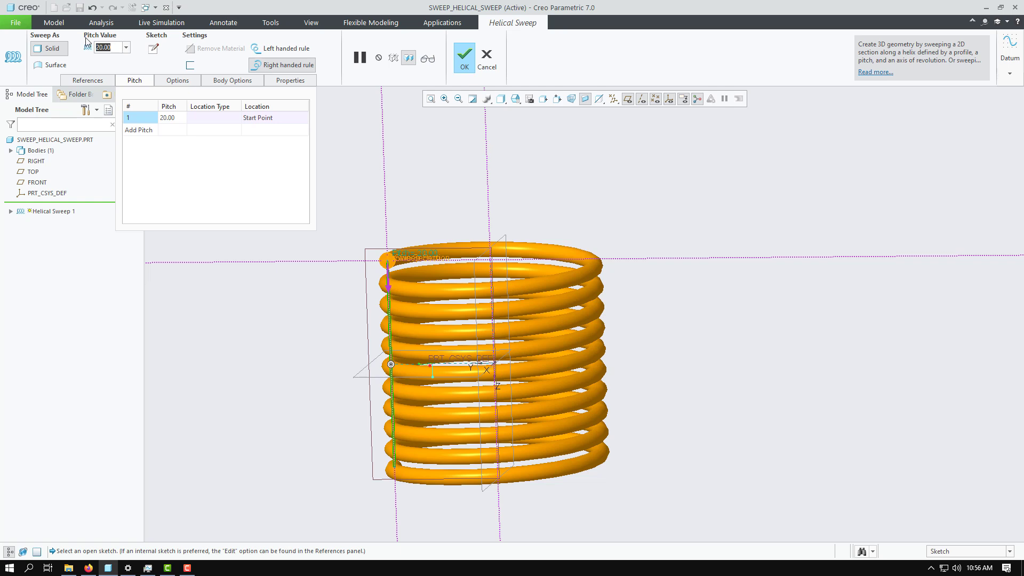
text(50)
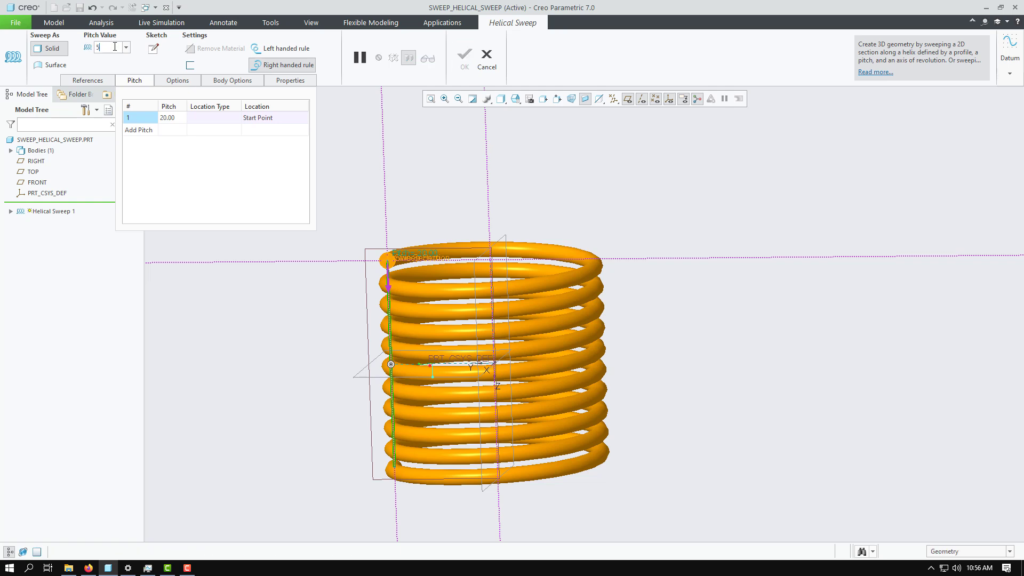
key(Return)
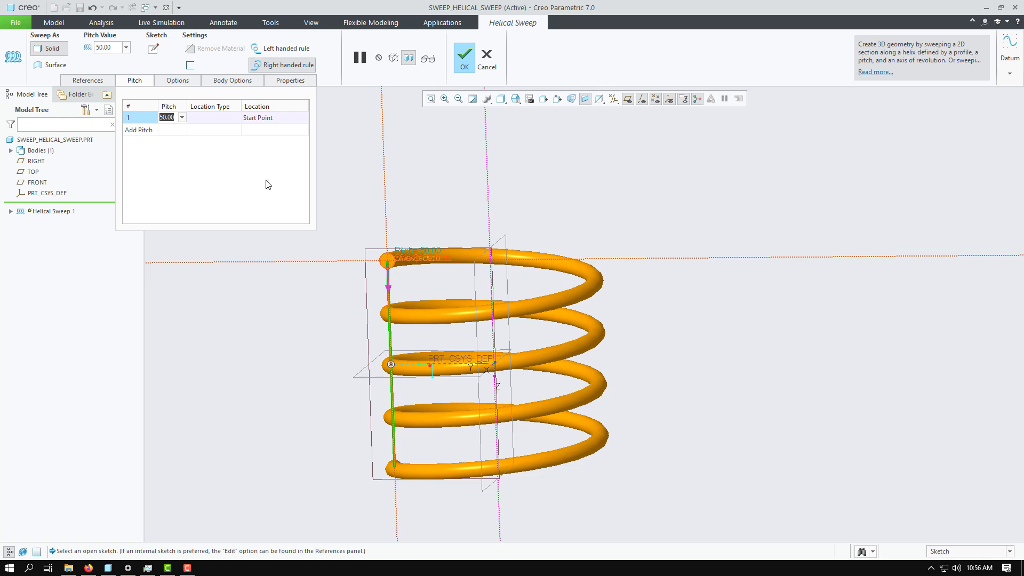
Return the helical sweep's pitch to 20.
click(110, 46)
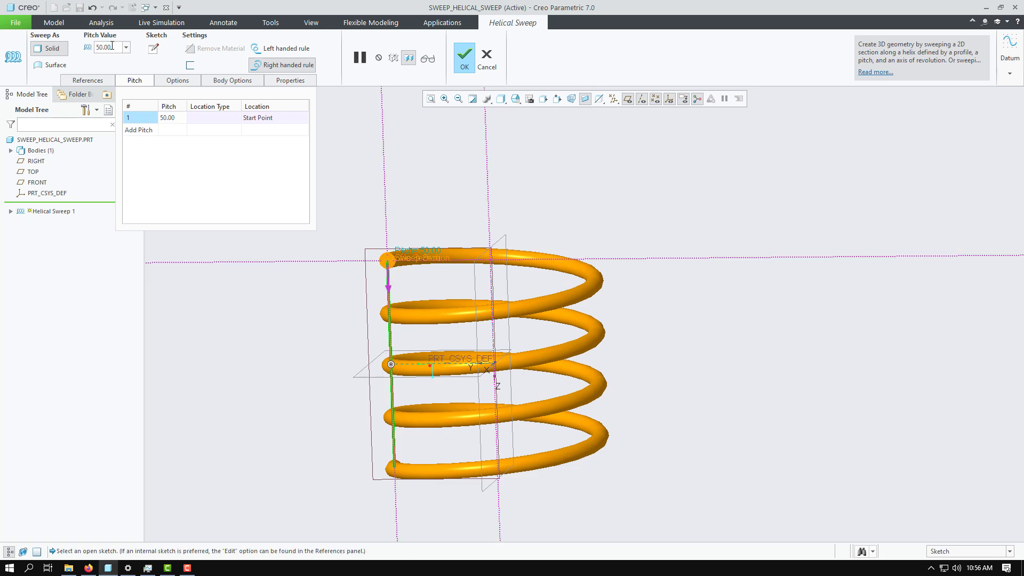
double_click(114, 48)
text(20)
key(Return)
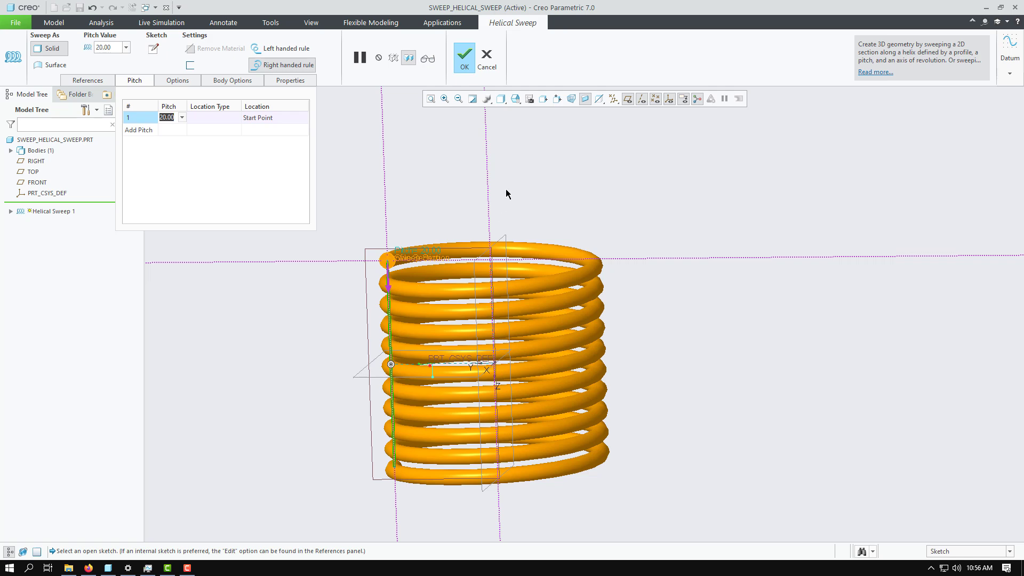
Set the pitch at the start point of the helix to 15.
mouse_move(507, 194)
middle_down()
mouse_move(517, 178)
mouse_move(506, 187)
middle_up()
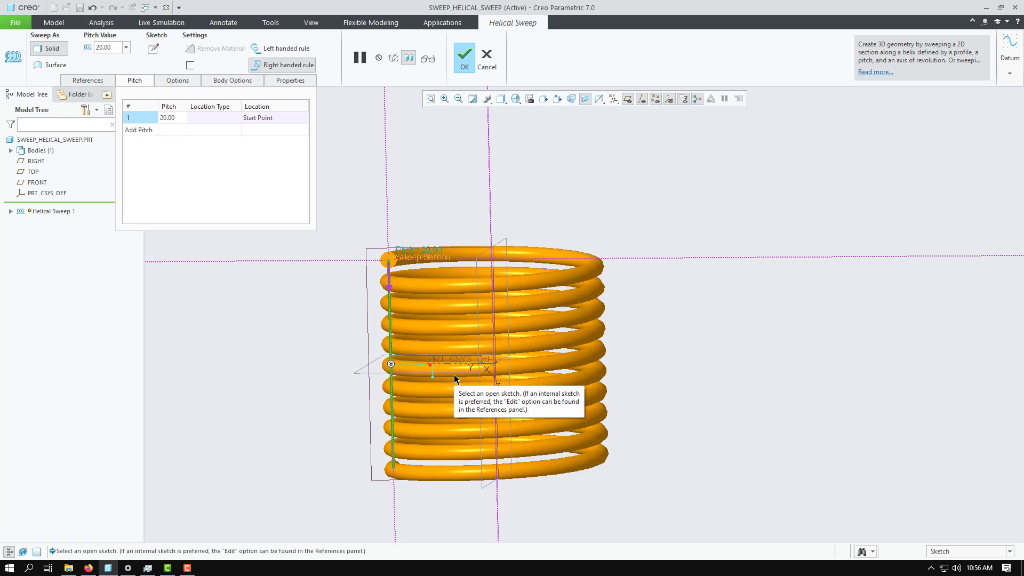
click(167, 118)
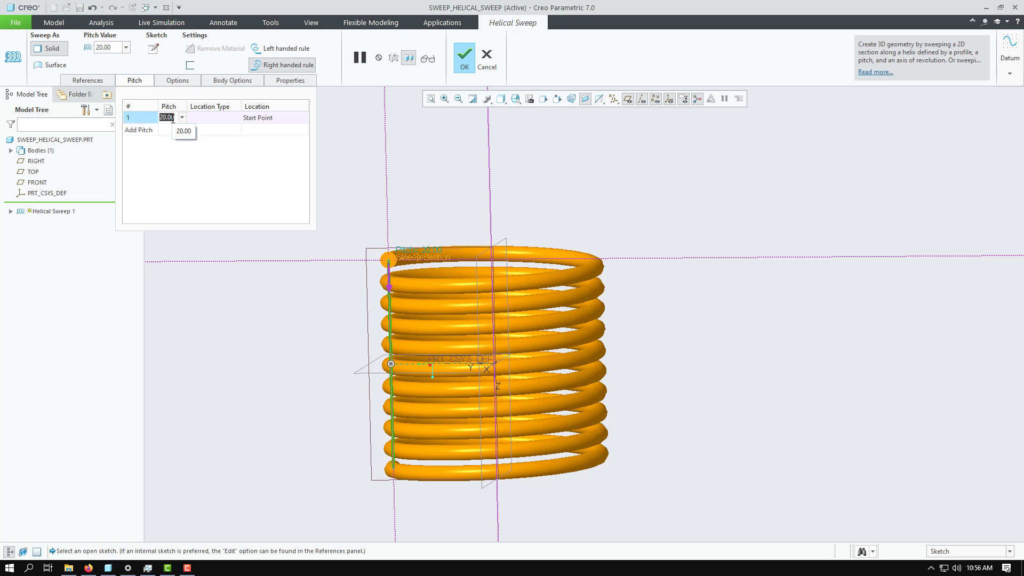
text(15)
key(Return)
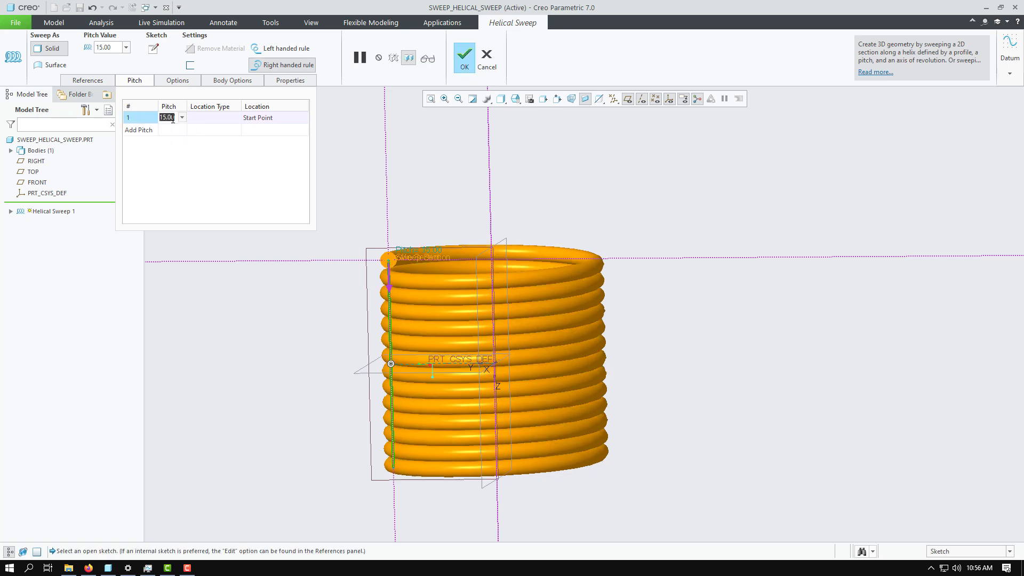
Add a second pitch entry at the end point and set its pitch to 15.
mouse_move(430, 286)
middle_down()
mouse_move(433, 275)
mouse_move(414, 278)
mouse_move(457, 280)
mouse_move(430, 278)
middle_up()
click(141, 131)
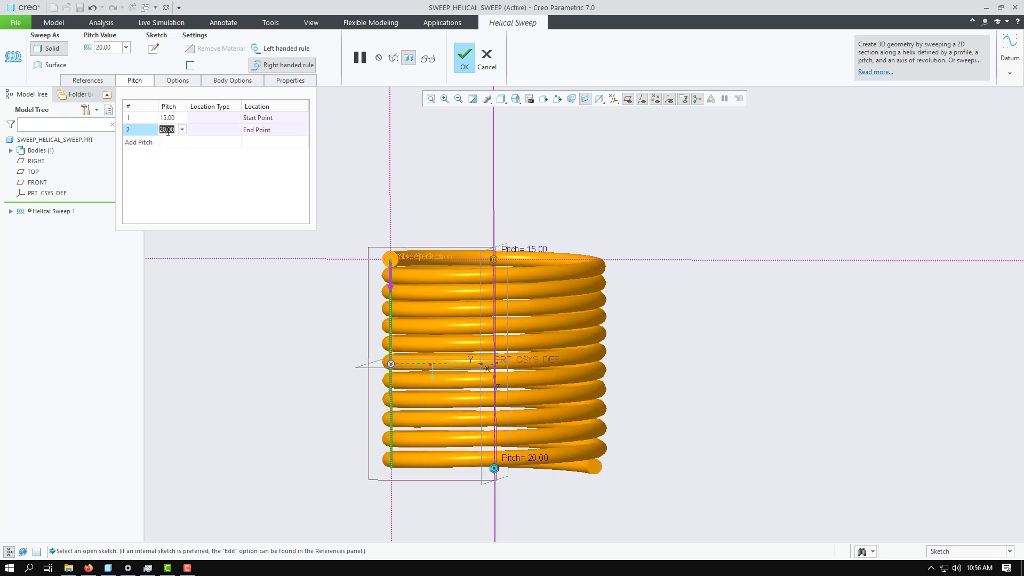
click(174, 130)
text(15)
key(Return)
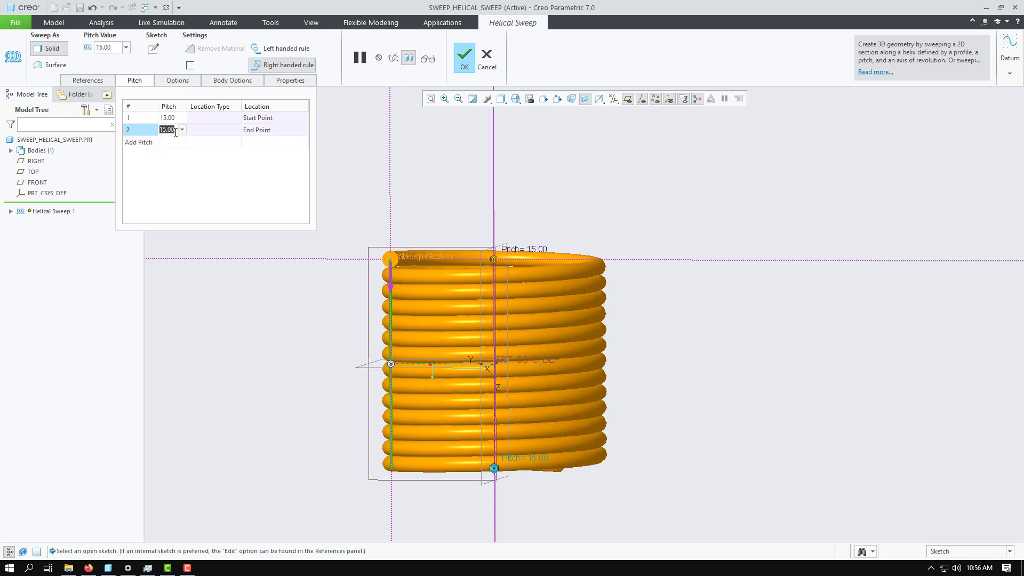
Add a third pitch entry located by value at 100 and set its pitch to 30.
click(143, 142)
click(173, 142)
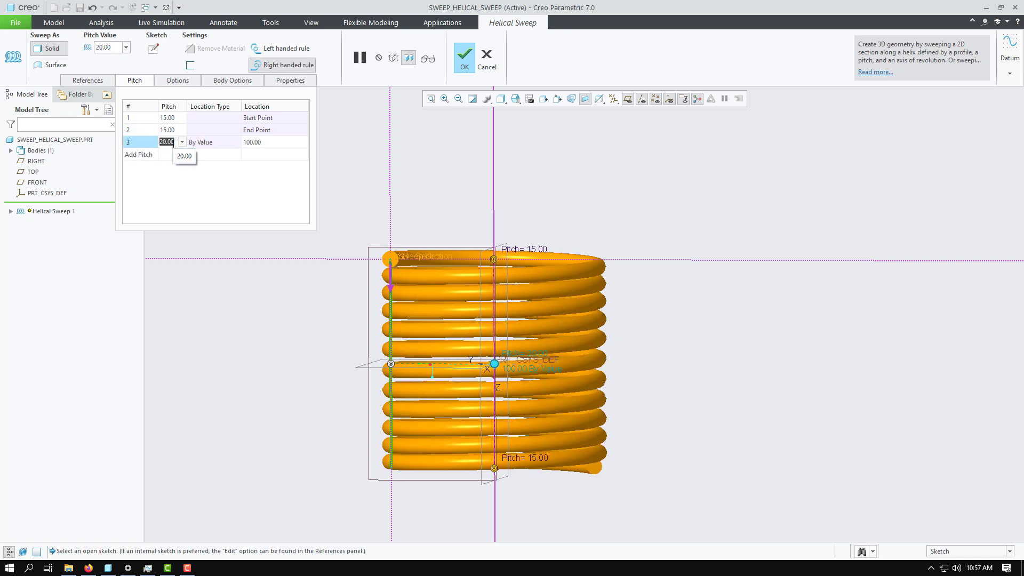
text(30)
key(Return)
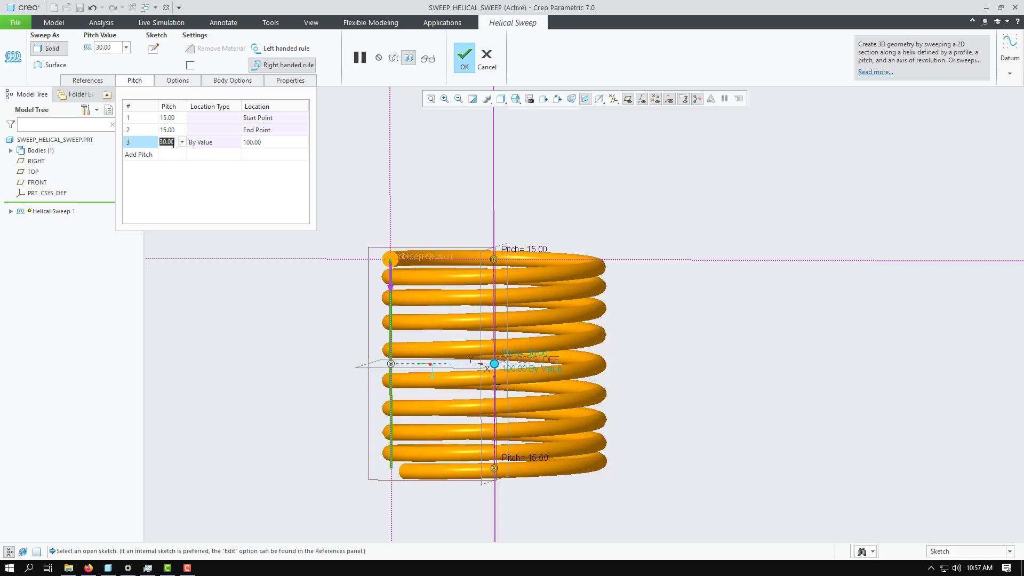
mouse_move(663, 306)
middle_down()
mouse_move(647, 299)
mouse_move(658, 268)
mouse_move(660, 302)
mouse_move(603, 314)
mouse_move(665, 309)
mouse_move(651, 306)
middle_up()
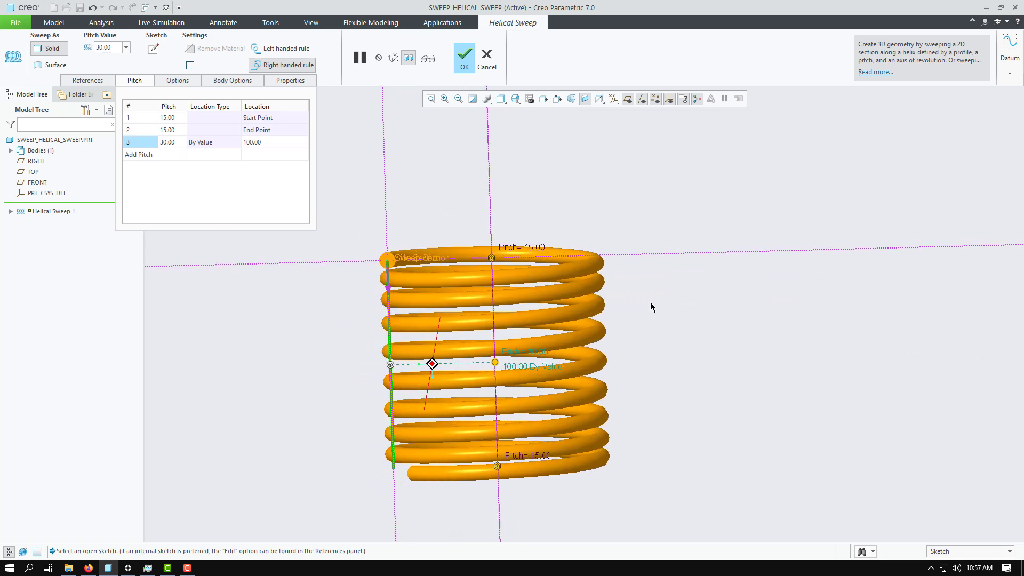
Set the pitch of the third entry, midway along the helix, to 25.
click(180, 145)
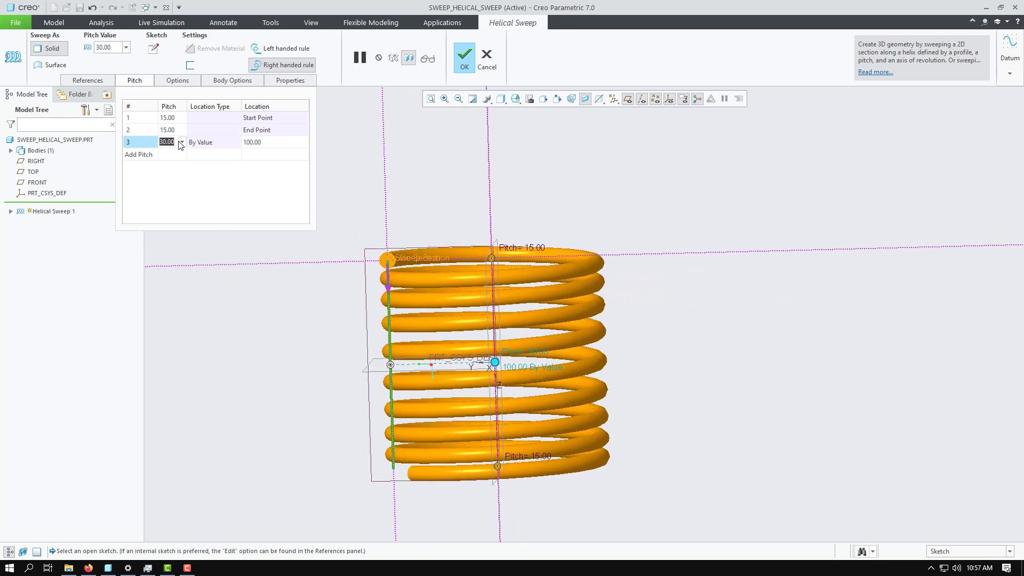
text(25)
key(Return)
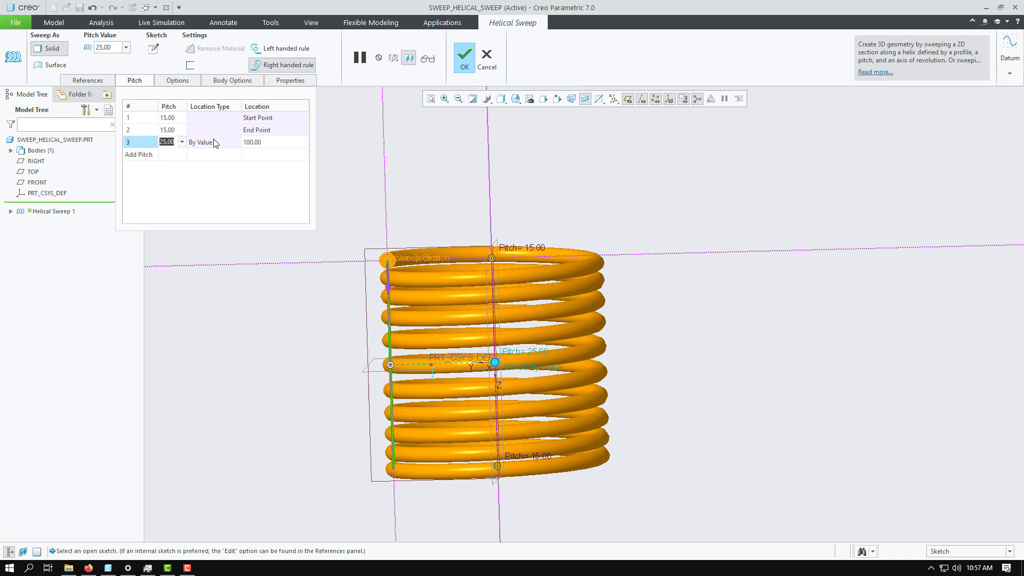
Try the By Reference location type for the third pitch point and move the point along the axis to about 64.75 by value.
click(273, 141)
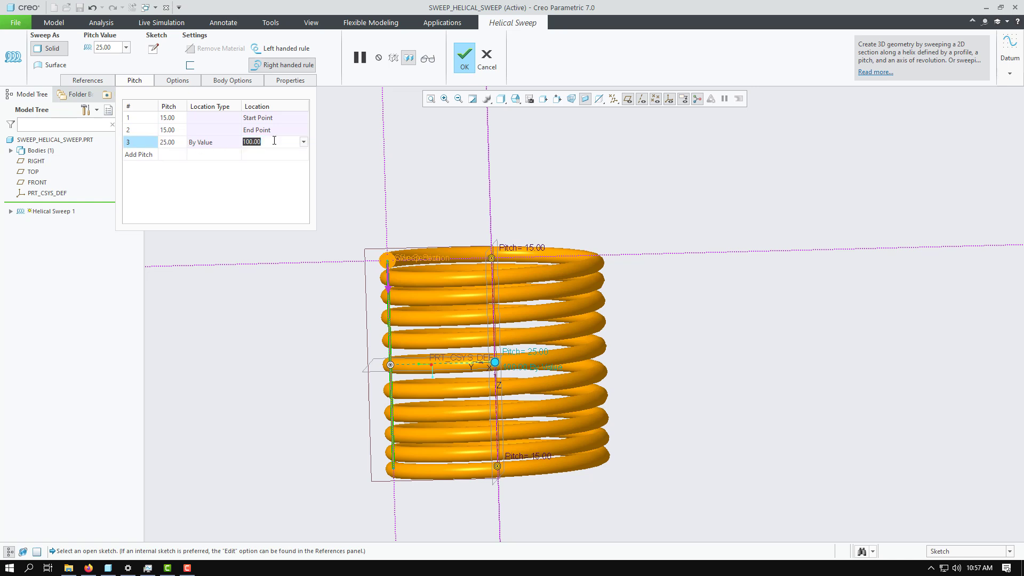
click(205, 142)
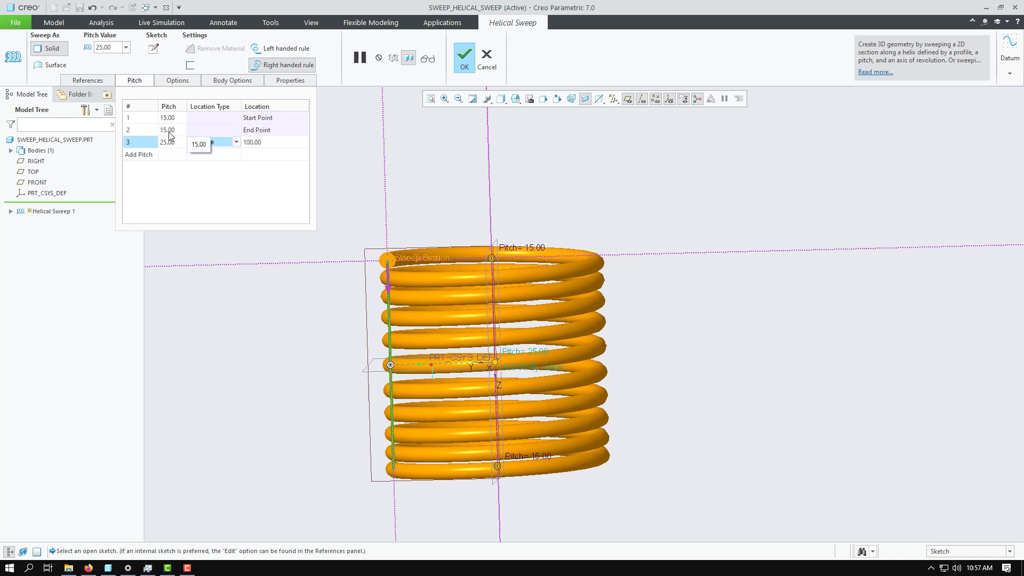
click(236, 142)
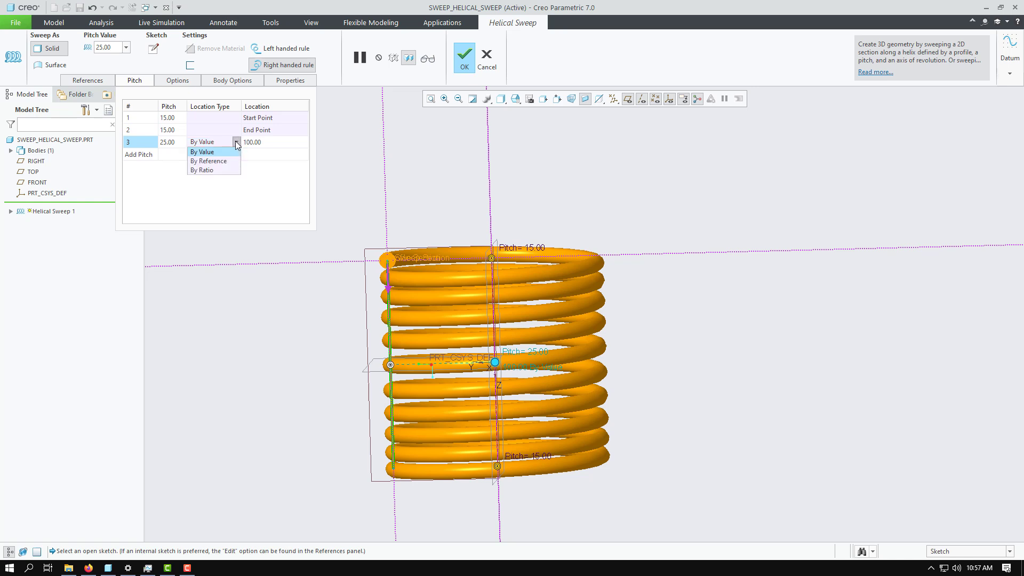
click(226, 161)
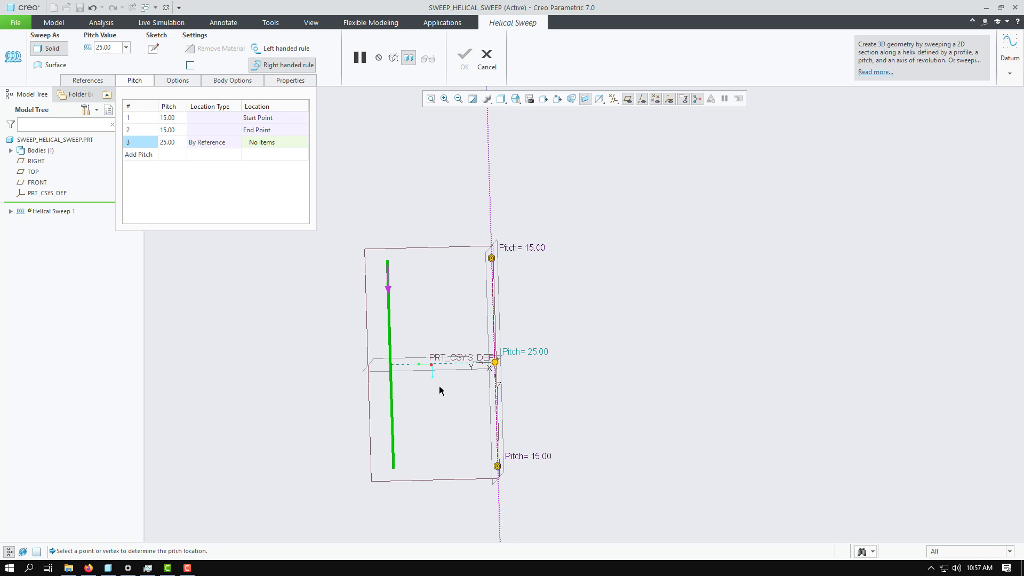
click(494, 364)
drag(493, 364, 496, 327)
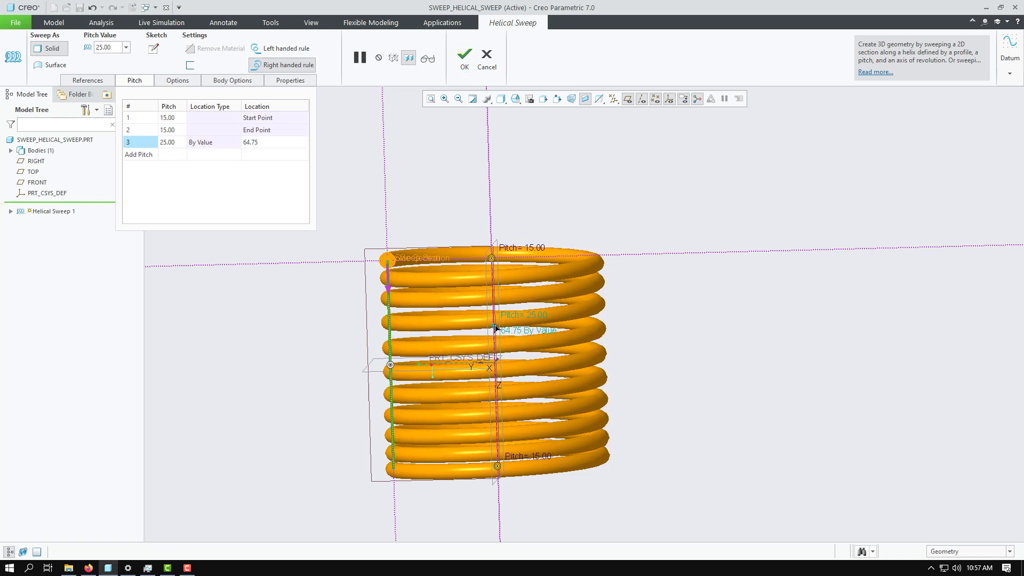
Change the third pitch point's location type to By Ratio and set its location ratio to 0.50.
click(208, 143)
click(235, 142)
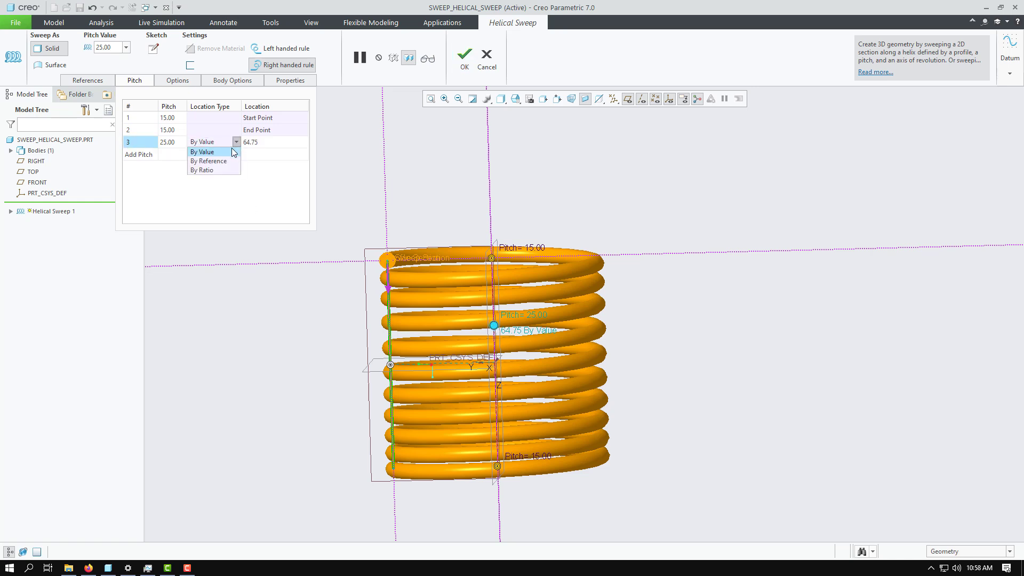
click(202, 170)
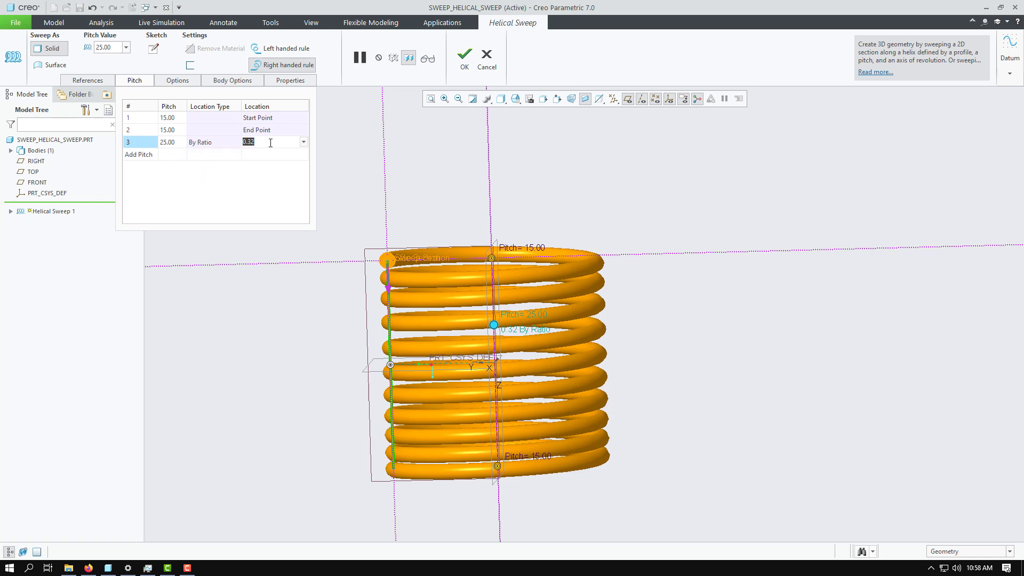
text(50)
key(Return)
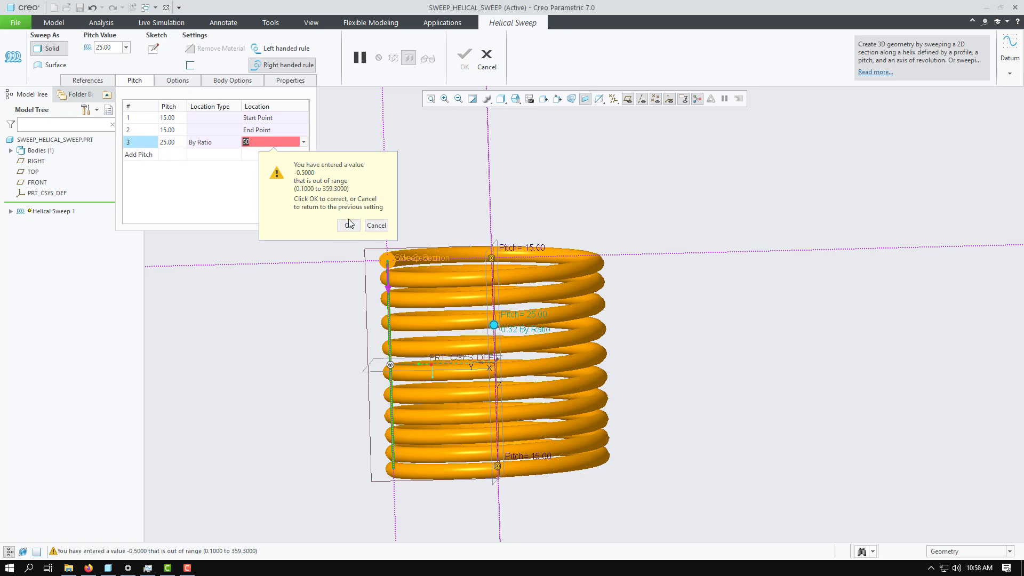
click(377, 225)
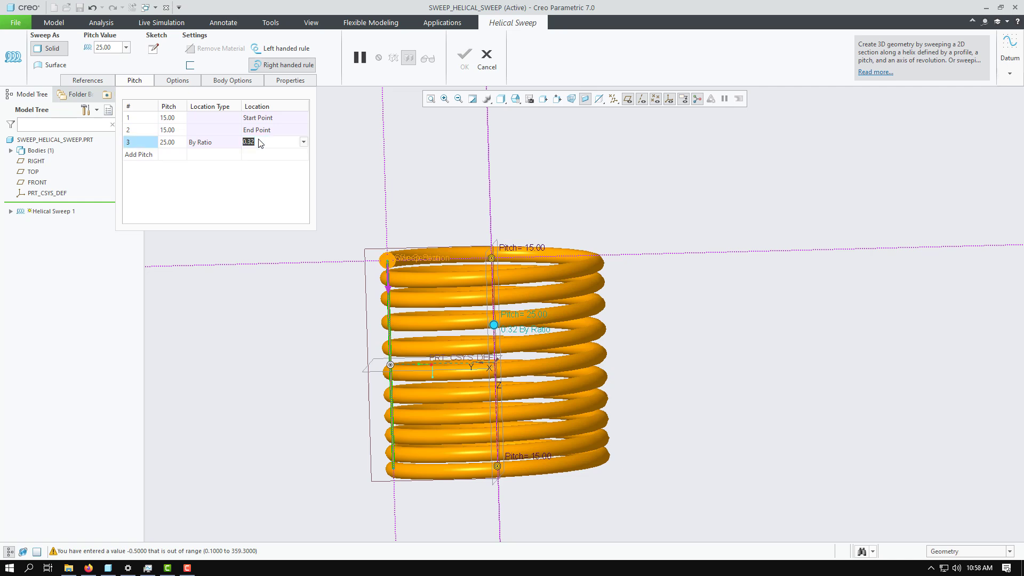
text(0.)
key(Return)
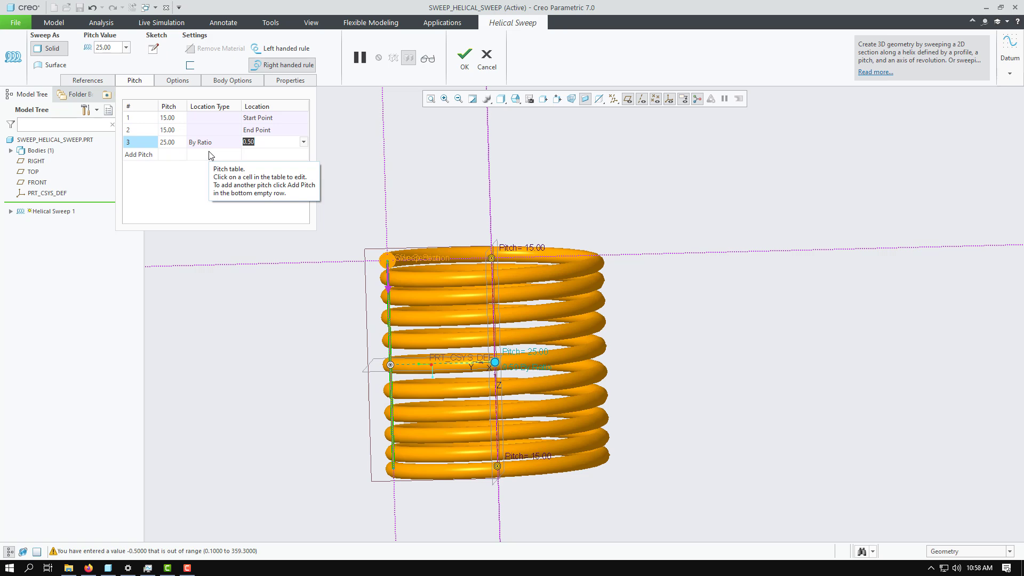
mouse_move(663, 342)
middle_down()
mouse_move(649, 327)
mouse_move(648, 337)
middle_up()
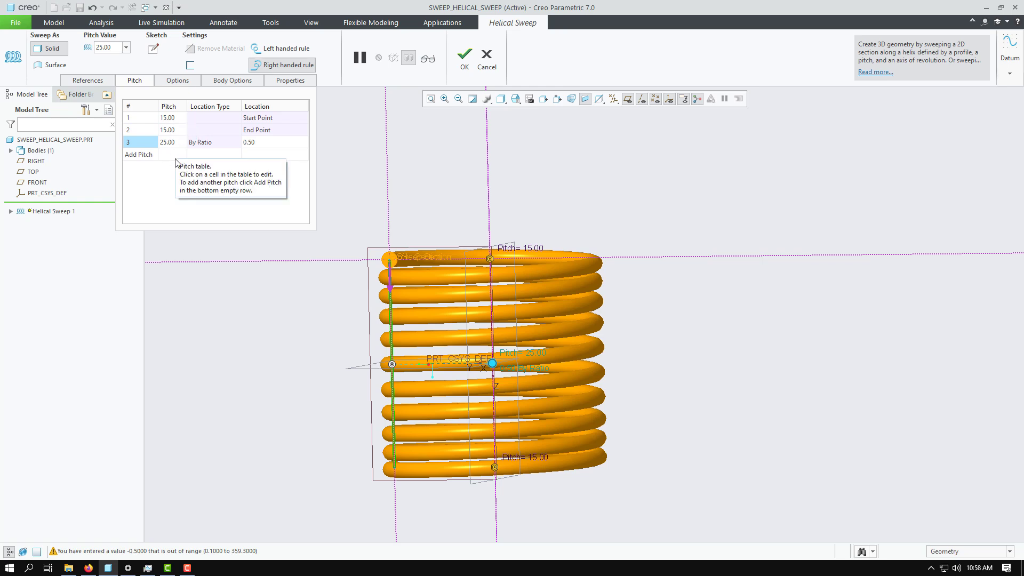
Add a fourth pitch point to the coil and remove it again, then close the pitch settings.
click(139, 156)
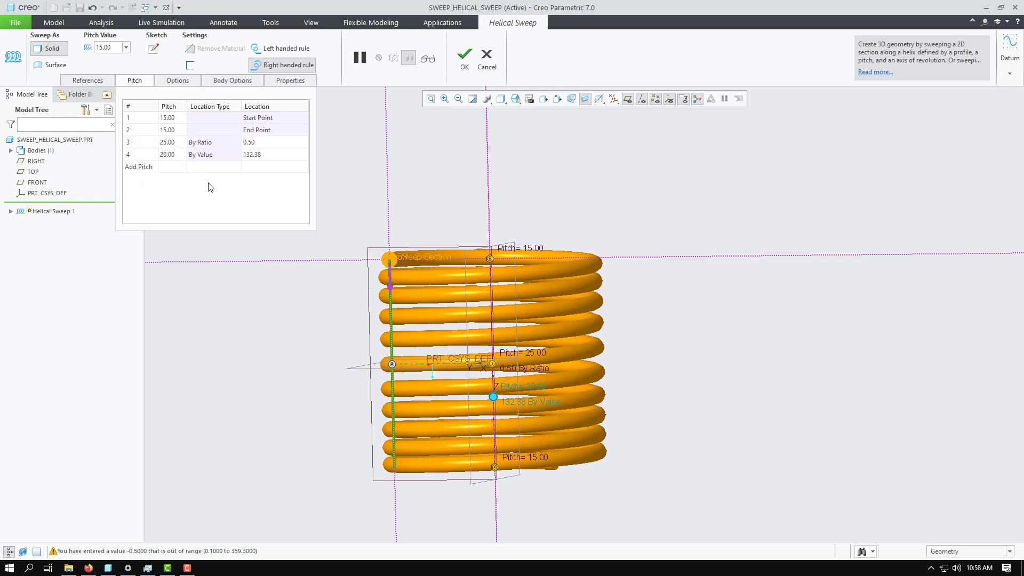
click(142, 159)
right_click(143, 158)
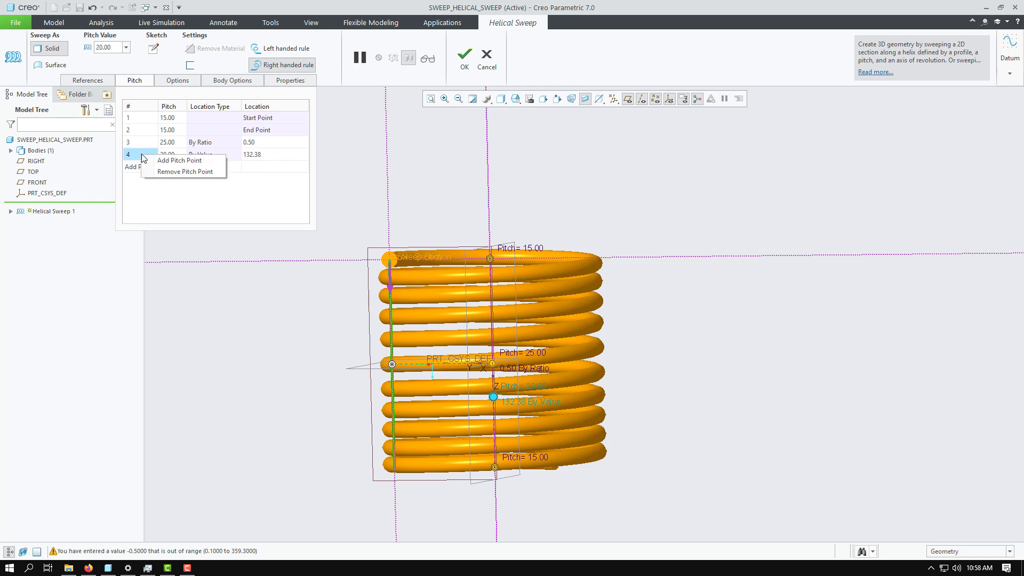
click(157, 174)
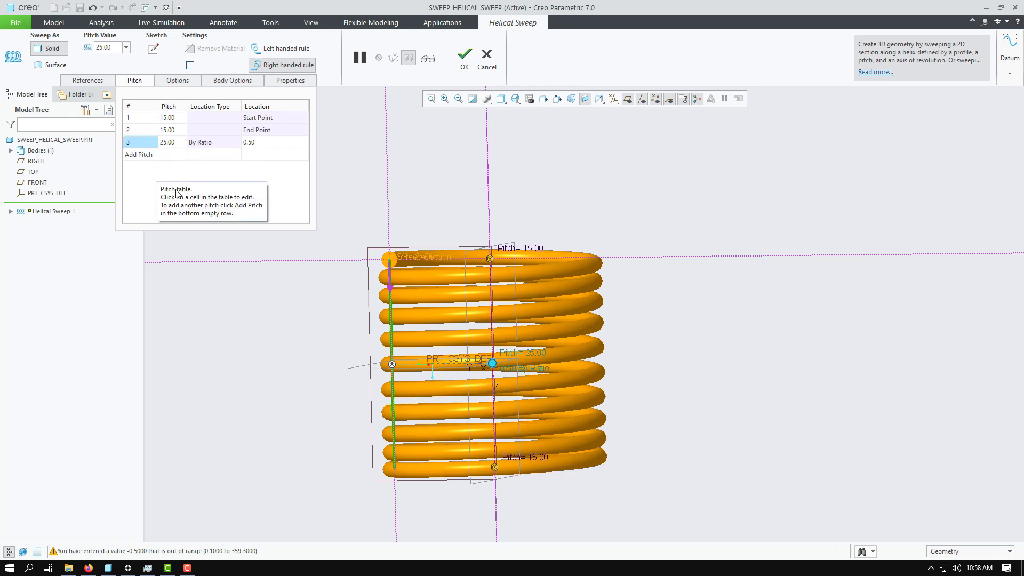
click(135, 80)
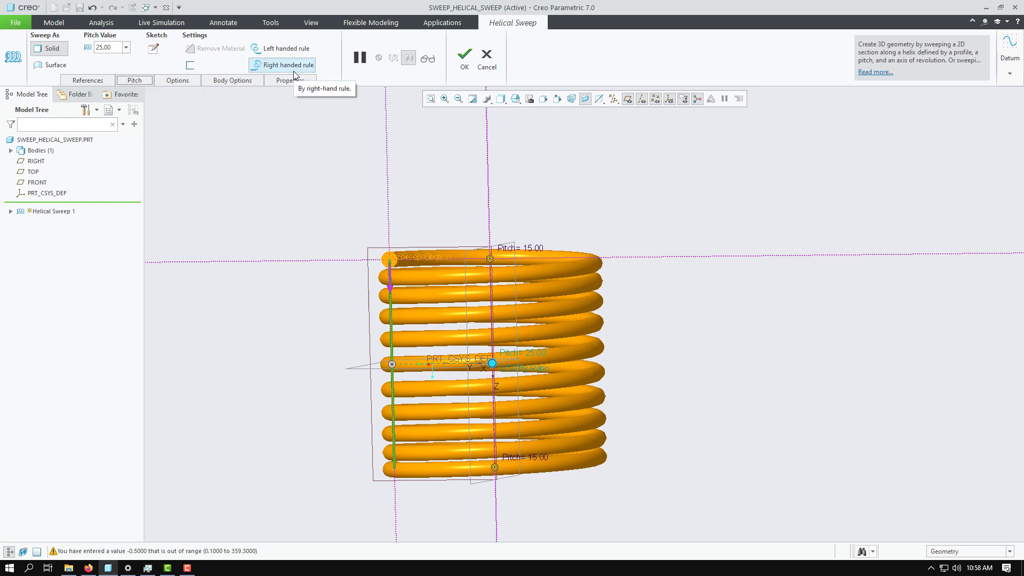
Try the left-handed rule for the coil direction and switch back to the right-handed rule.
click(294, 50)
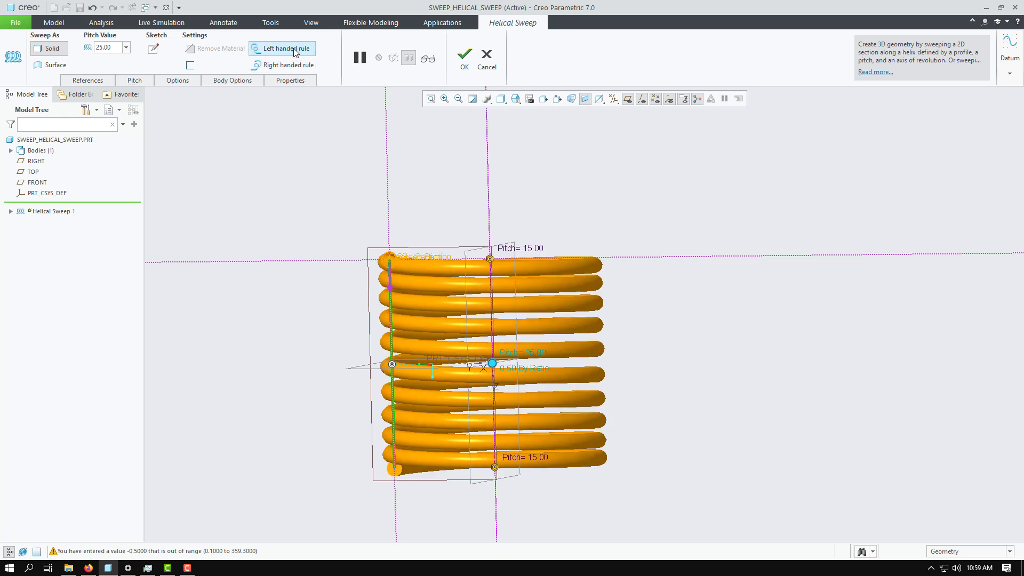
click(294, 66)
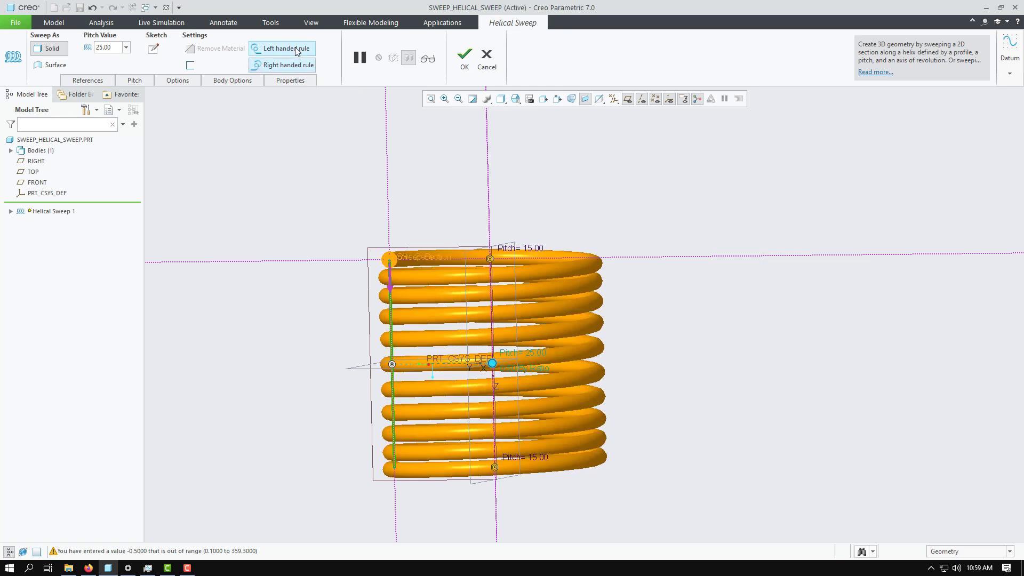
click(296, 50)
click(295, 65)
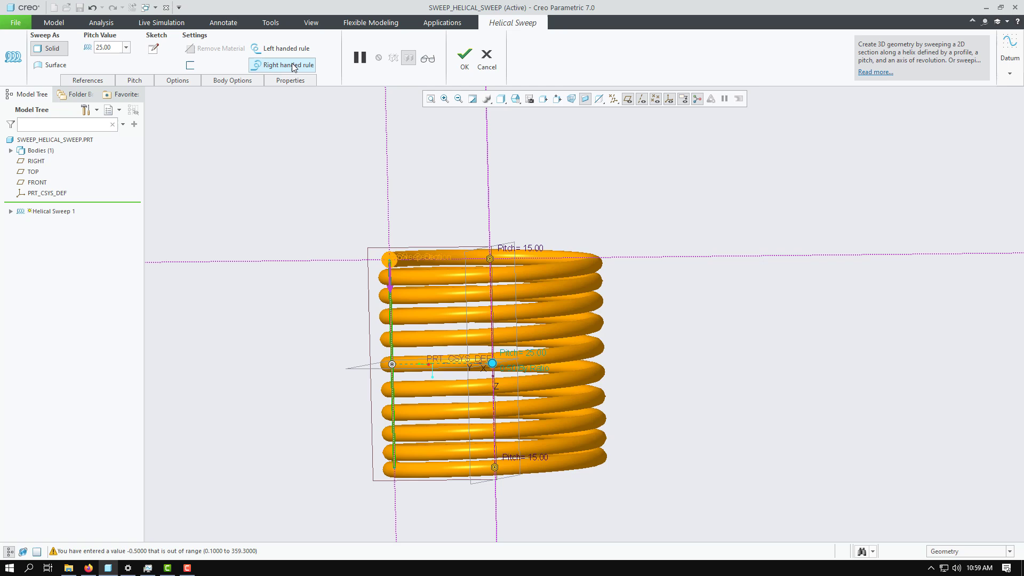
Examine the helical sweep's trajectory options, references, properties and body options.
click(179, 81)
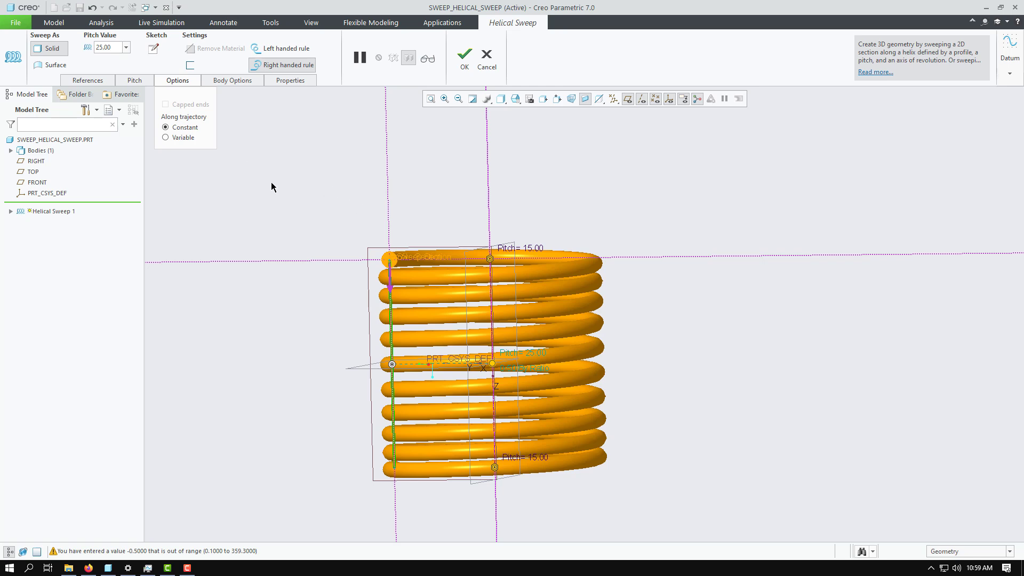
click(91, 80)
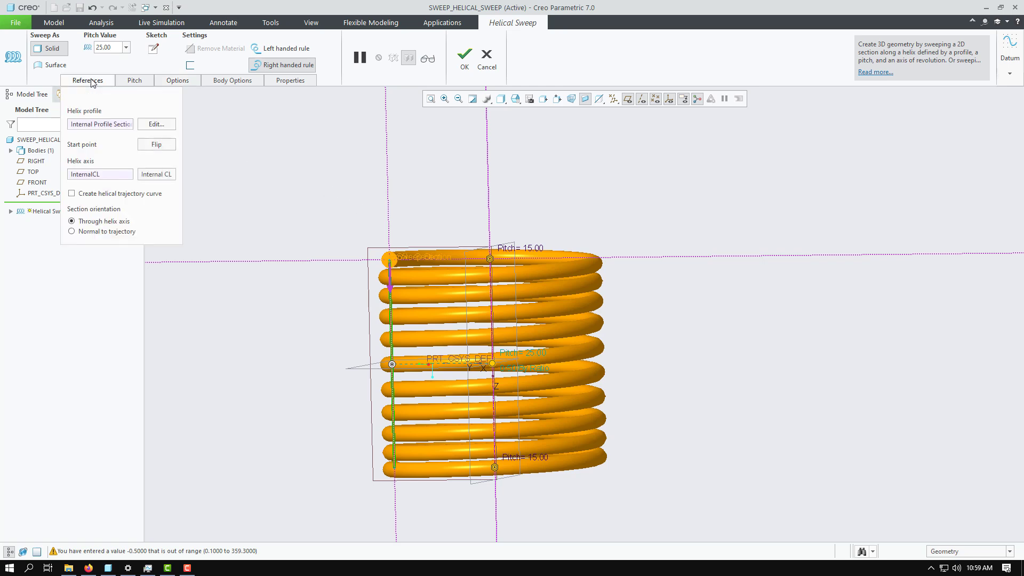
click(291, 80)
click(231, 81)
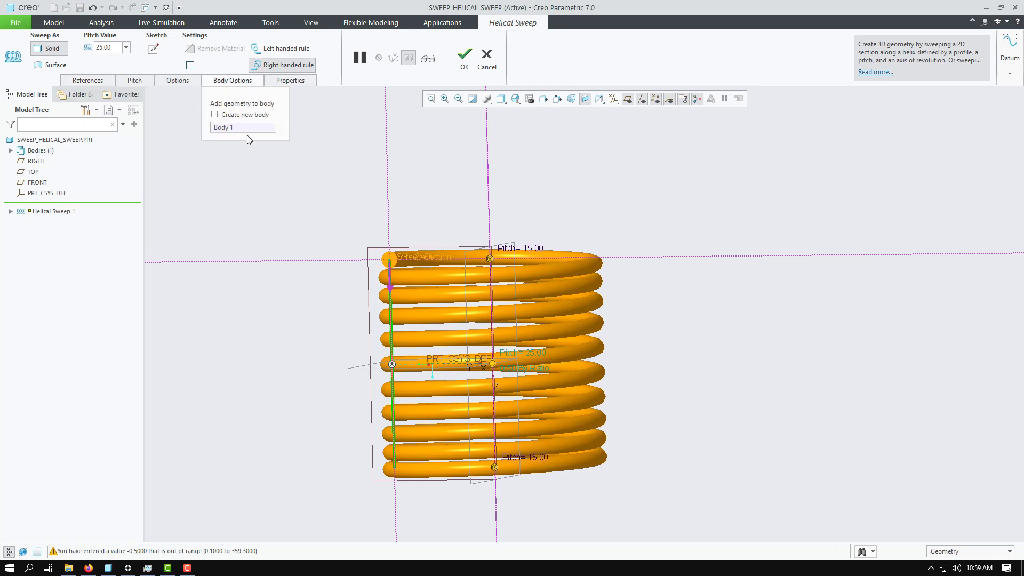
click(236, 81)
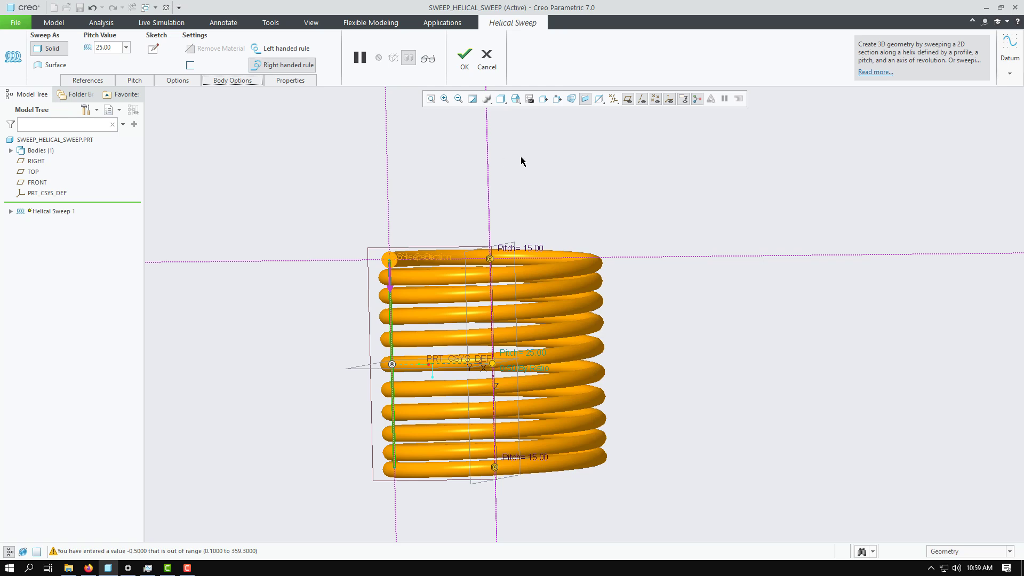
Complete the helical sweep feature and save the part in the 3-Part Modeling folder.
click(464, 56)
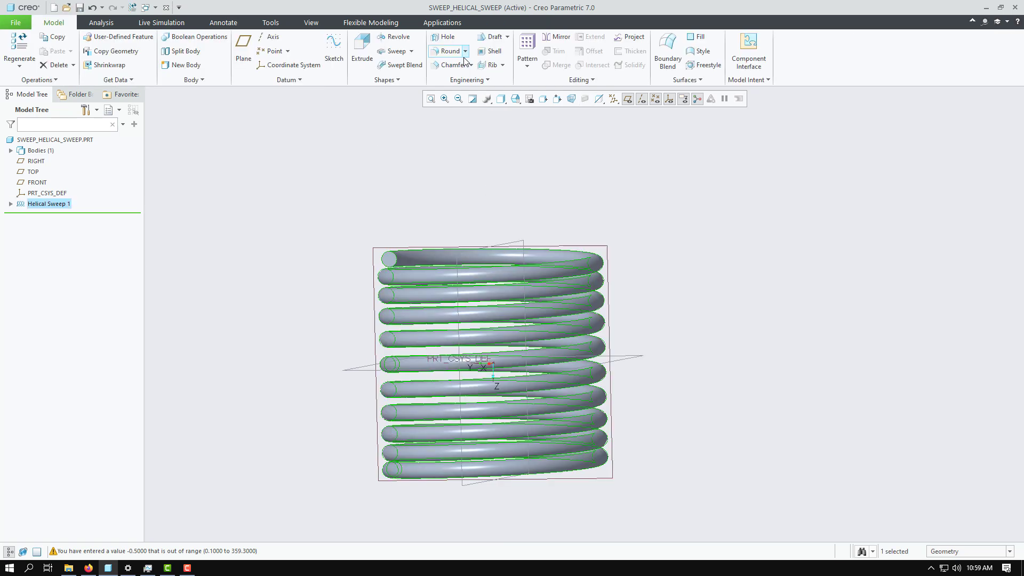
click(80, 8)
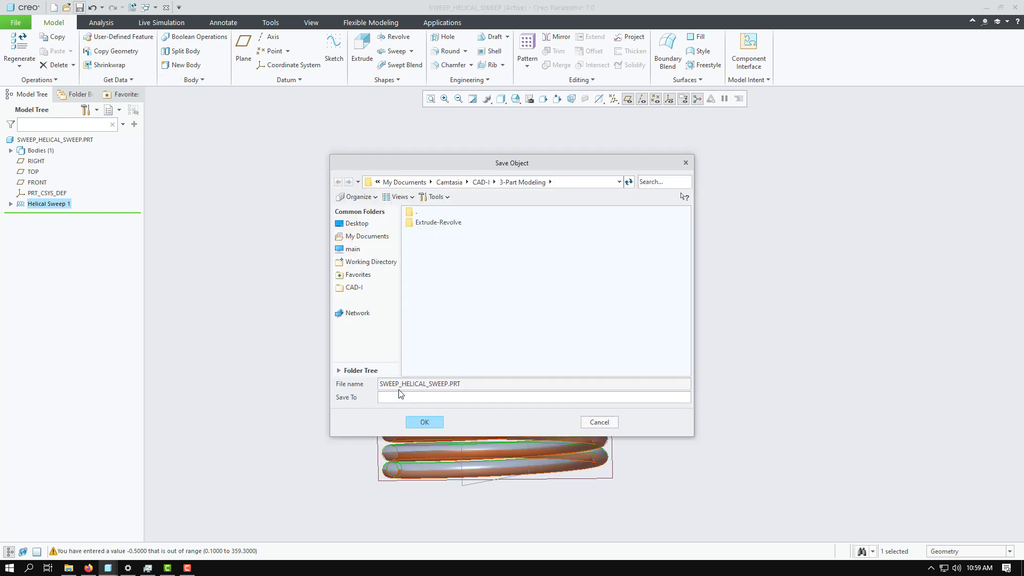
click(423, 423)
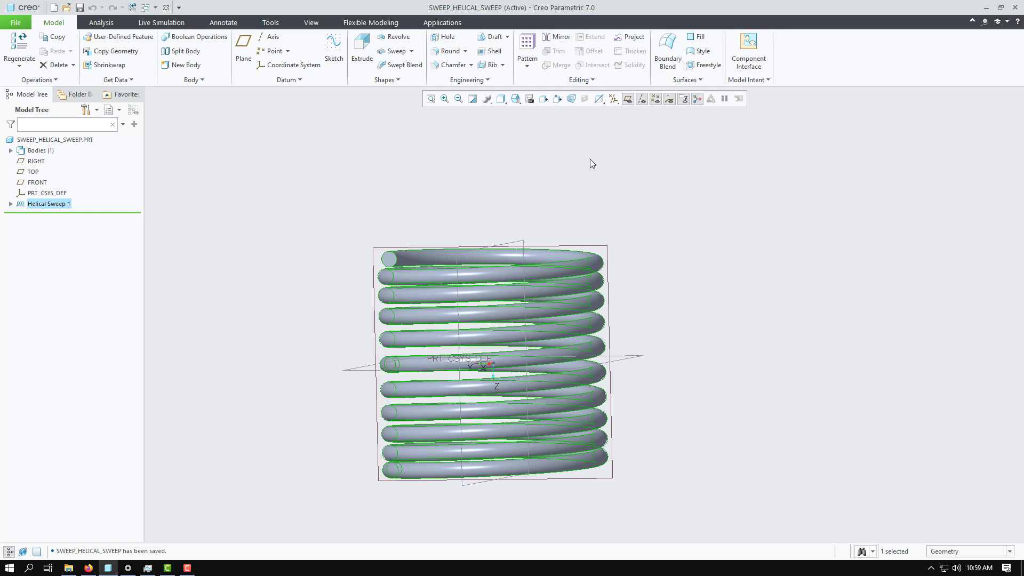